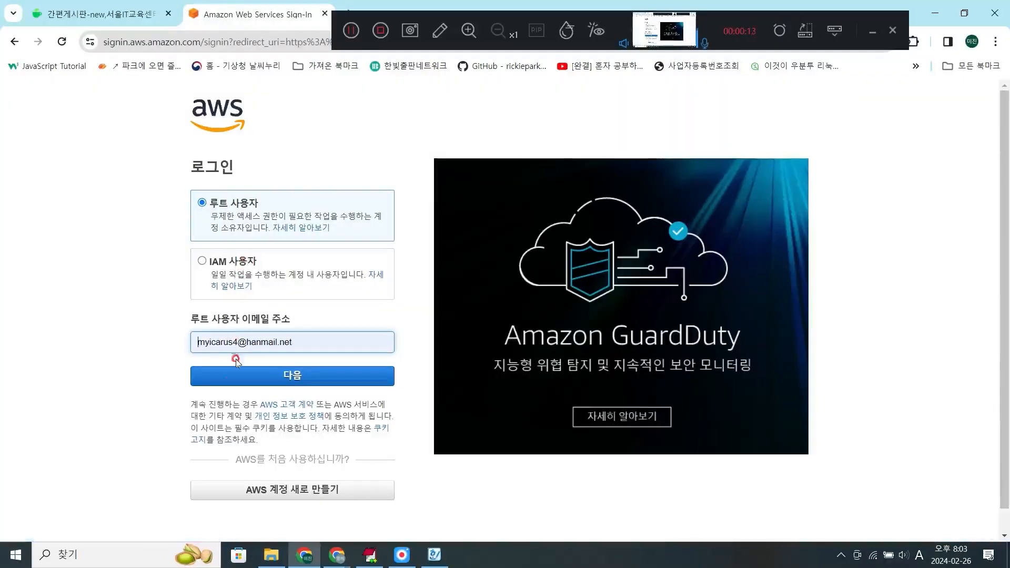
- Sign in to AWS as the root user with the prefilled e-mail address and password
{"action": "left_click", "coordinate": [240, 375]}
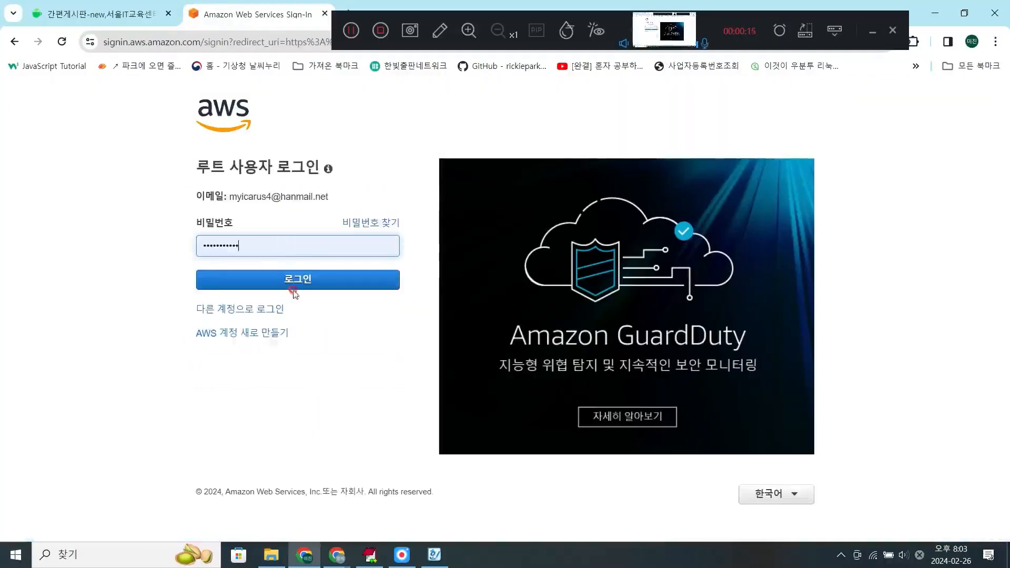
{"action": "left_click", "coordinate": [293, 289]}
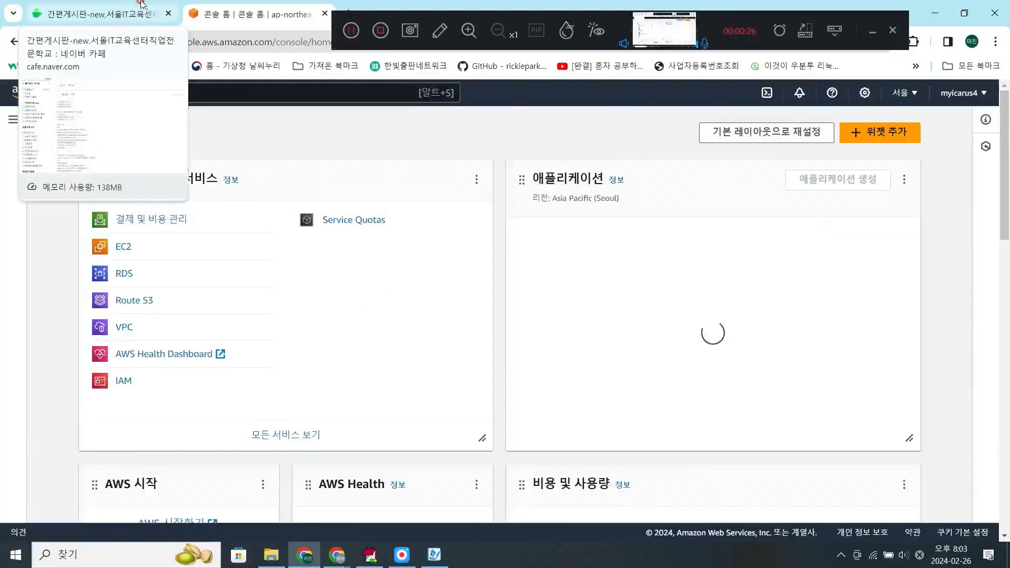
- Switch to the Naver cafe page and open the Linux board (리눅스) under the operating system/server category (운영체제/서버)
{"action": "left_click", "coordinate": [121, 9]}
{"action": "scroll", "coordinate": [64, 178], "scroll_direction": "down", "scroll_amount": 20}
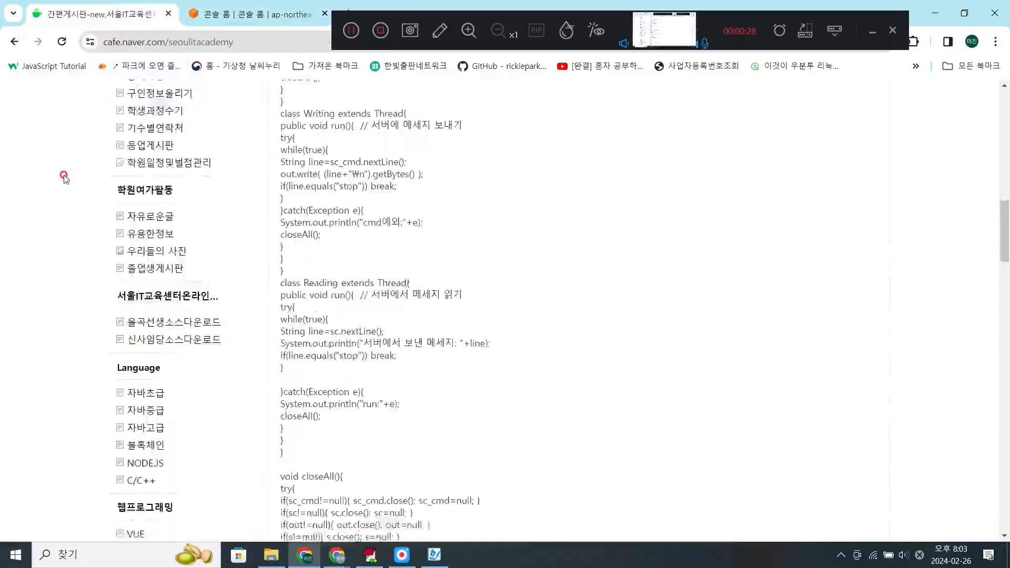
{"action": "scroll", "coordinate": [63, 178], "scroll_direction": "down", "scroll_amount": 4}
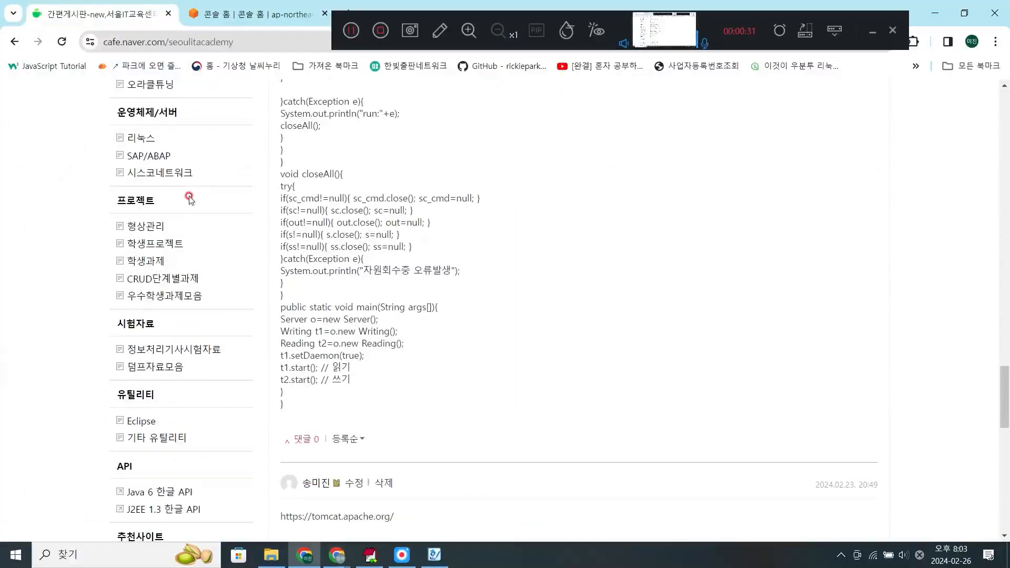
{"action": "left_click", "coordinate": [140, 137]}
{"action": "scroll", "coordinate": [474, 218], "scroll_direction": "down", "scroll_amount": 10}
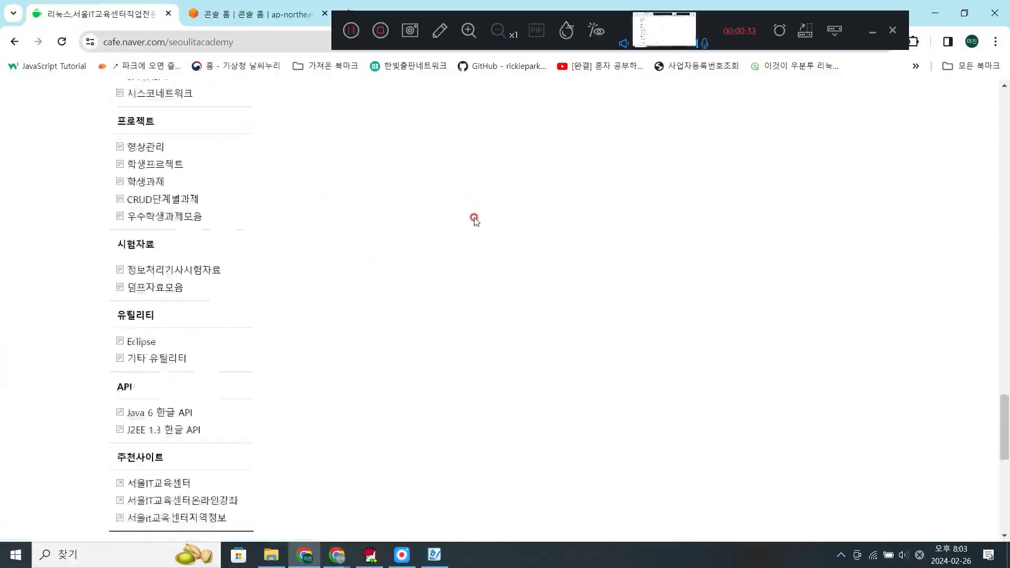
{"action": "scroll", "coordinate": [474, 218], "scroll_direction": "up", "scroll_amount": 5}
{"action": "scroll", "coordinate": [474, 220], "scroll_direction": "up", "scroll_amount": 20}
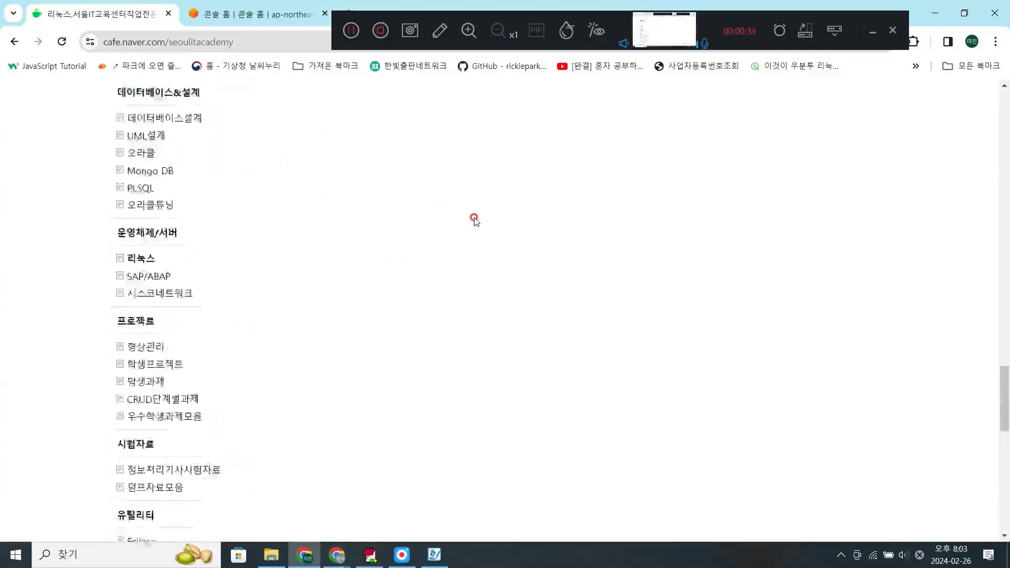
{"action": "scroll", "coordinate": [474, 219], "scroll_direction": "up", "scroll_amount": 2}
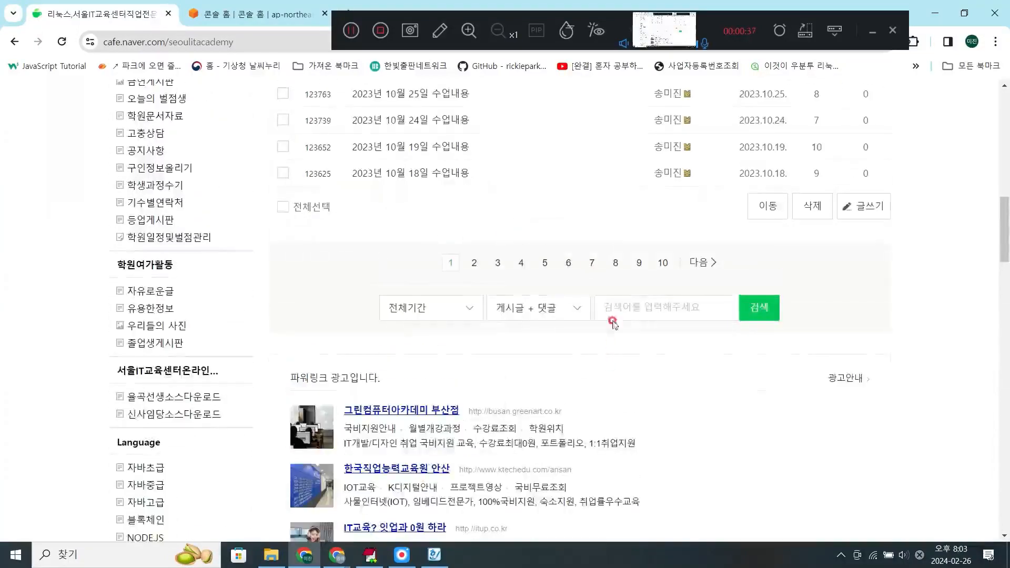
{"action": "left_click", "coordinate": [616, 297]}
{"action": "key", "text": "Hangul"}
{"action": "type", "text": "ㅁㅉㄴ"}
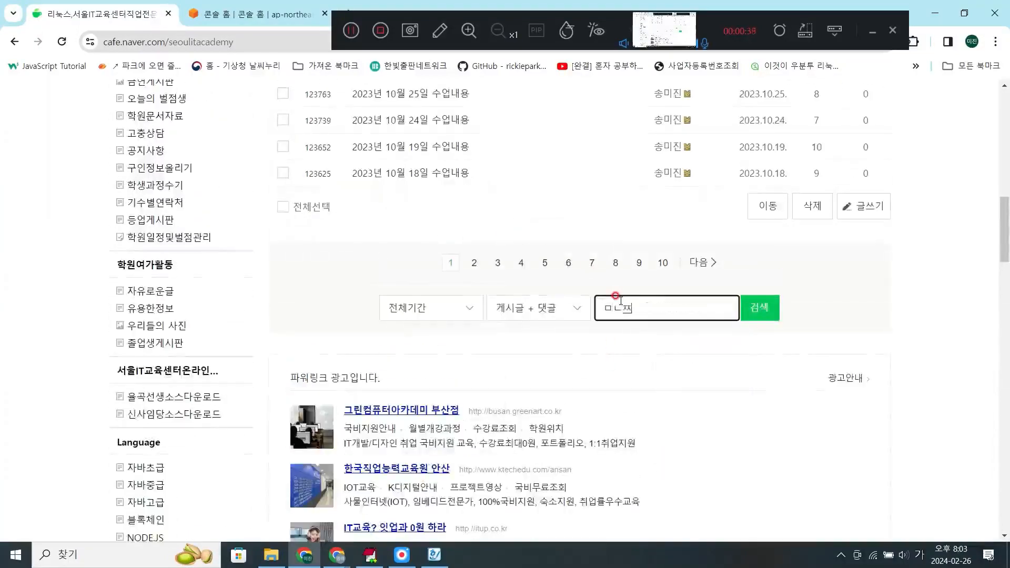
{"action": "key", "text": "BackSpace"}
{"action": "key", "text": "BackSpace"}
{"action": "key", "text": "BackSpace"}
{"action": "key", "text": "Hangul"}
{"action": "type", "text": "ASW"}
{"action": "key", "text": "Return"}
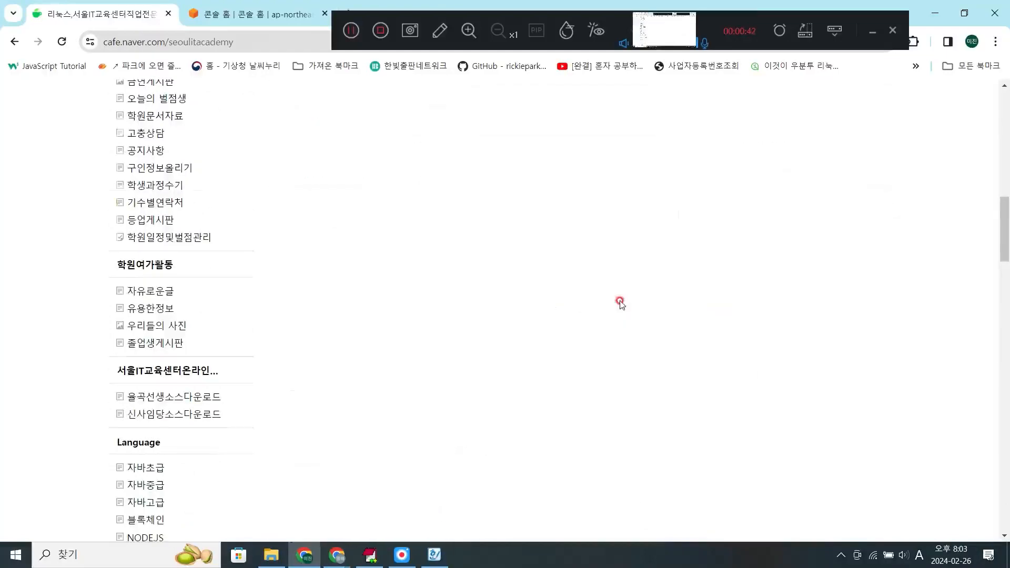
- Search the Linux board's posts and comments for AWS
{"action": "left_click", "coordinate": [624, 424]}
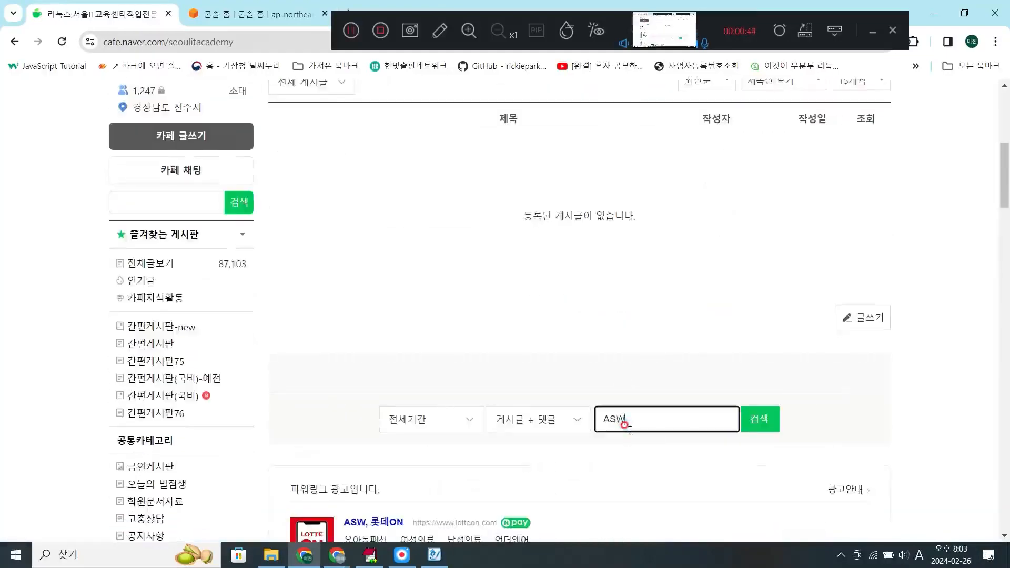
{"action": "key", "text": "BackSpace"}
{"action": "key", "text": "BackSpace"}
{"action": "key", "text": "BackSpace"}
{"action": "type", "text": "AS"}
{"action": "key", "text": "BackSpace"}
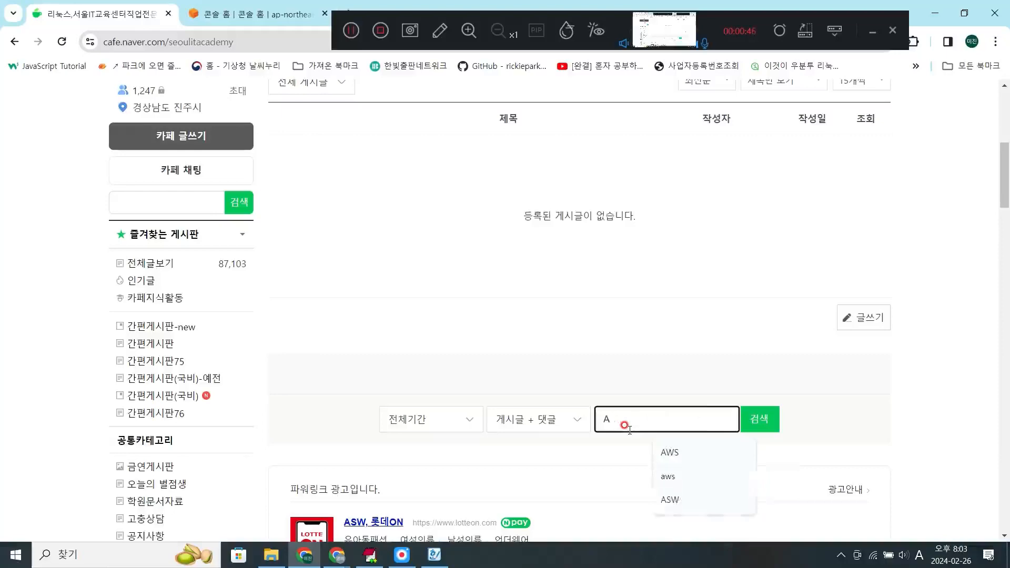
{"action": "type", "text": "WS"}
{"action": "key", "text": "Return"}
{"action": "scroll", "coordinate": [619, 421], "scroll_direction": "down", "scroll_amount": 3}
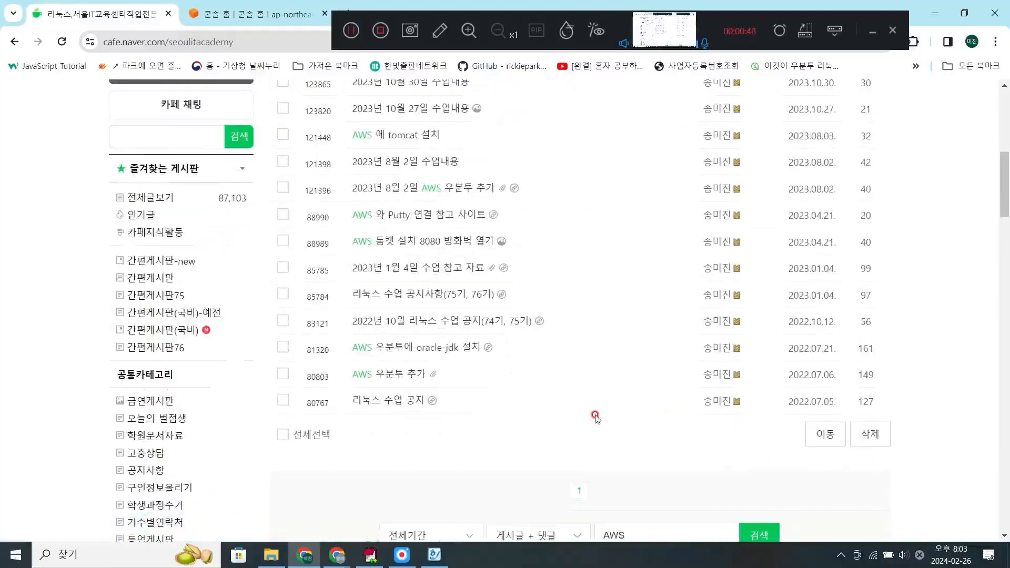
- View the "AWS 우분투 추가" post and return to the list of search results
{"action": "left_click", "coordinate": [389, 376]}
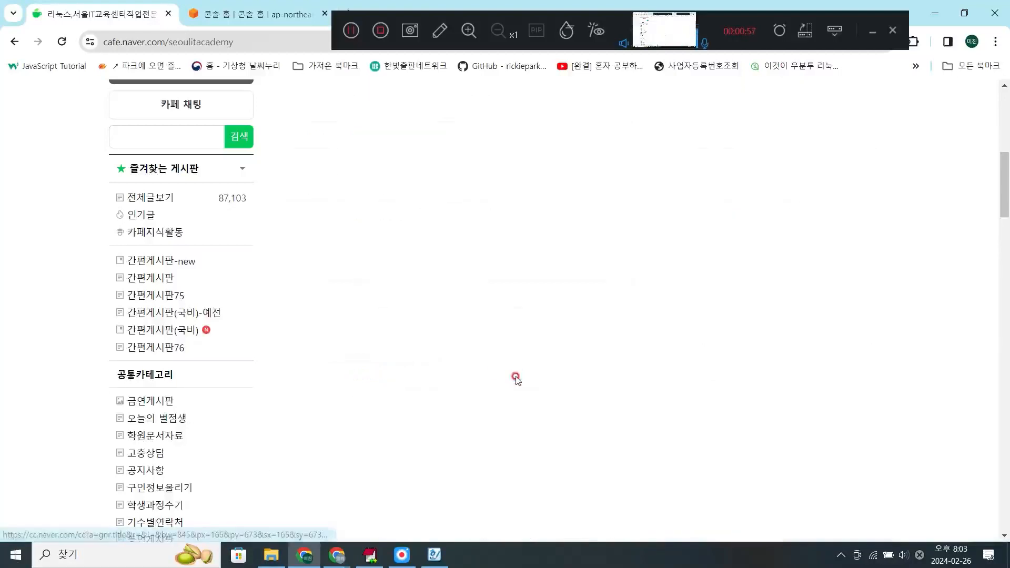
{"action": "left_click", "coordinate": [15, 40]}
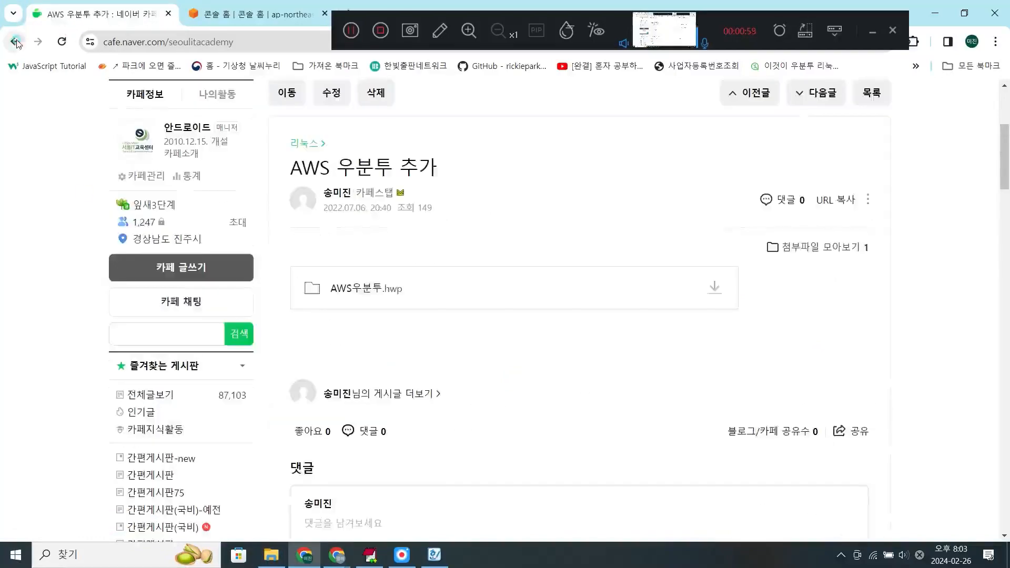
{"action": "scroll", "coordinate": [548, 359], "scroll_direction": "down", "scroll_amount": 4}
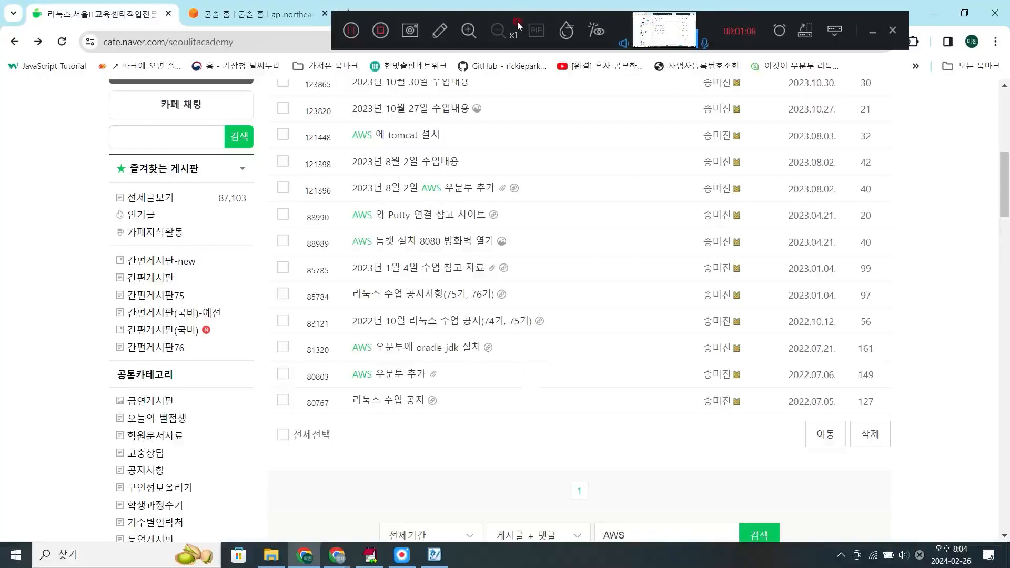
{"action": "left_click_drag", "start_coordinate": [517, 25], "coordinate": [537, 23]}
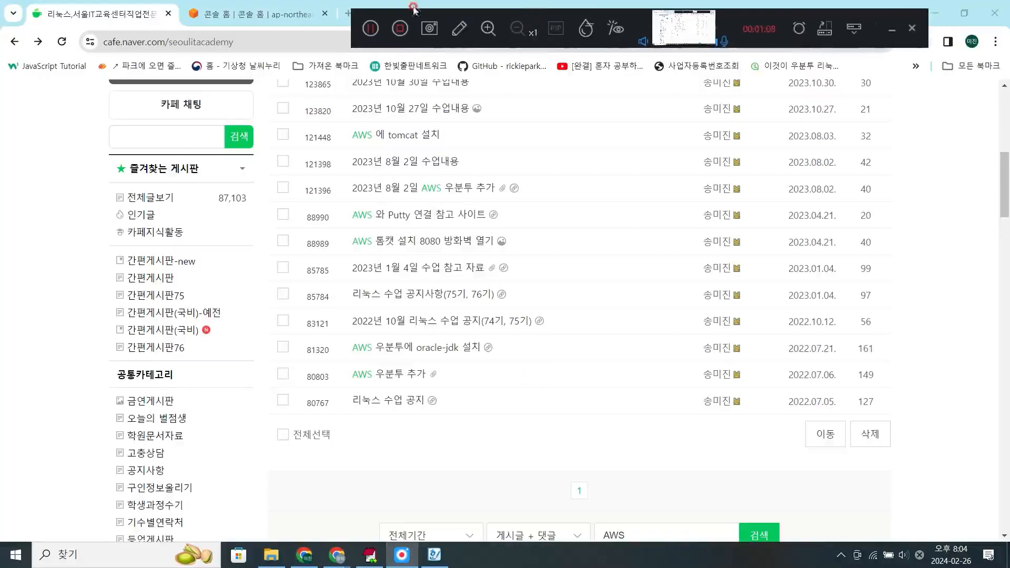
- Dismiss the user notifications tip on the AWS console home and open the EC2 service by searching for it
{"action": "left_click", "coordinate": [285, 15]}
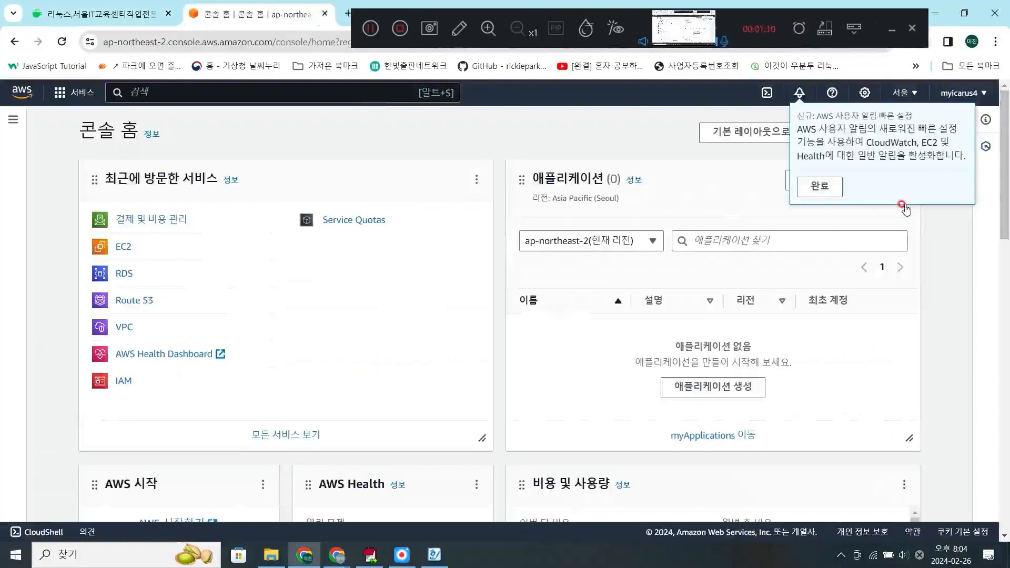
{"action": "left_click", "coordinate": [830, 194]}
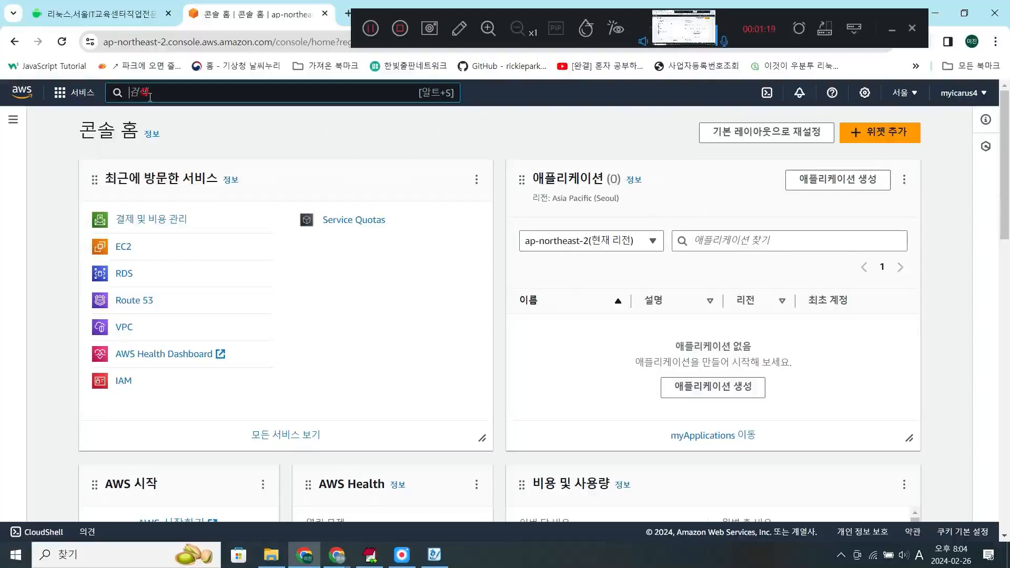
{"action": "type", "text": "ㄸ"}
{"action": "key", "text": "BackSpace"}
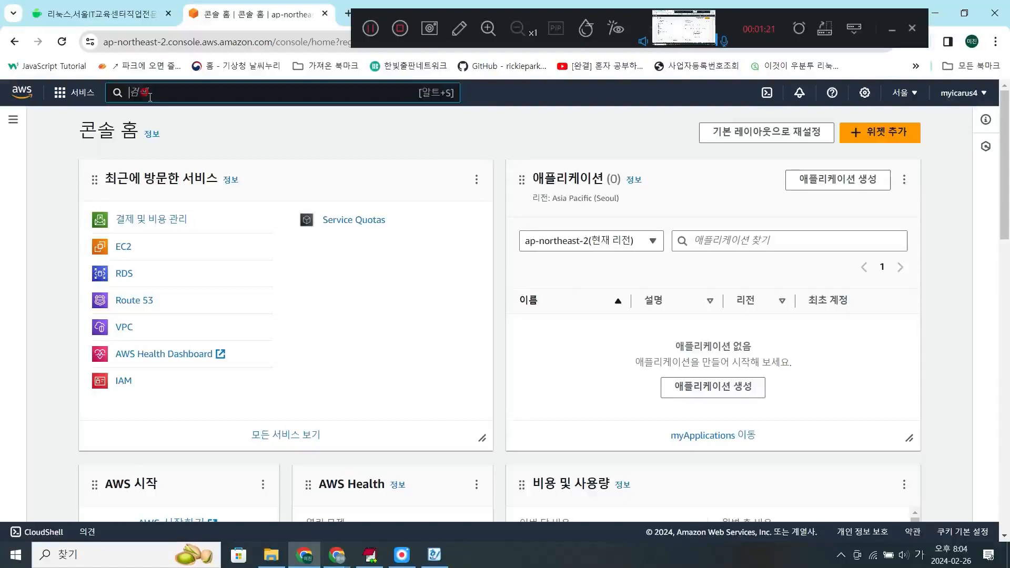
{"action": "type", "text": "EC2"}
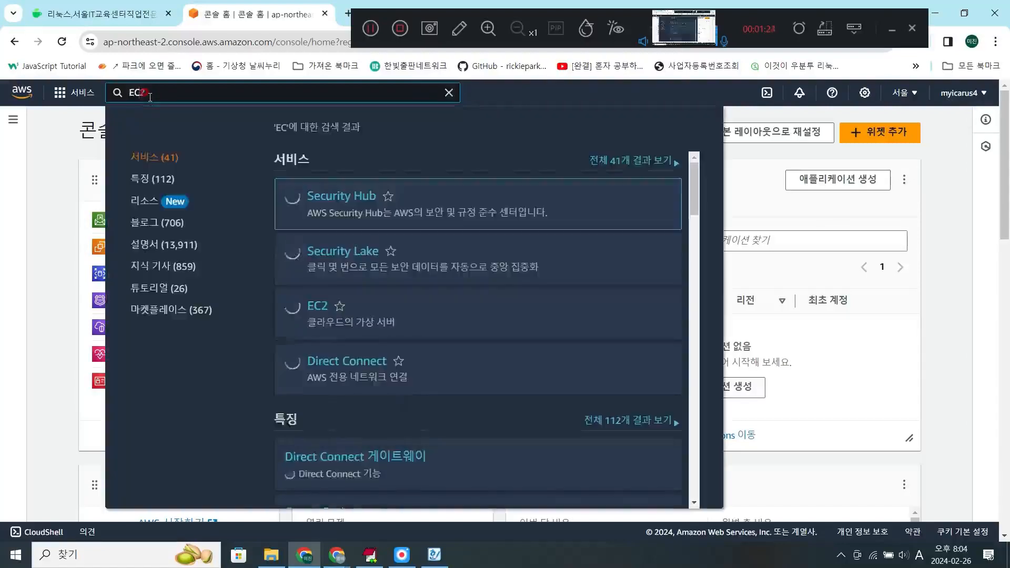
{"action": "key", "text": "Return"}
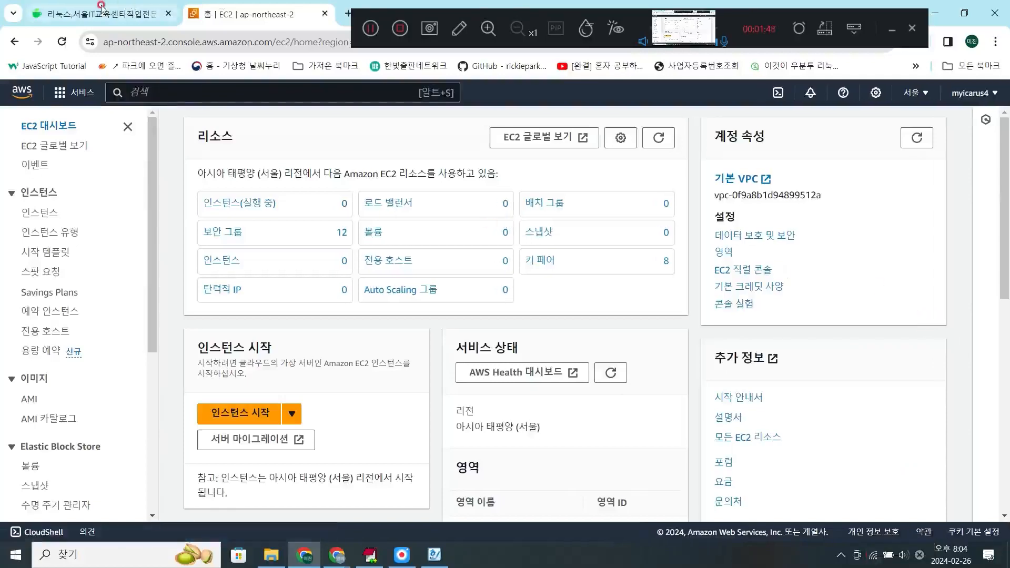
{"action": "mouse_move", "coordinate": [101, 7]}
{"action": "left_click", "coordinate": [100, 27]}
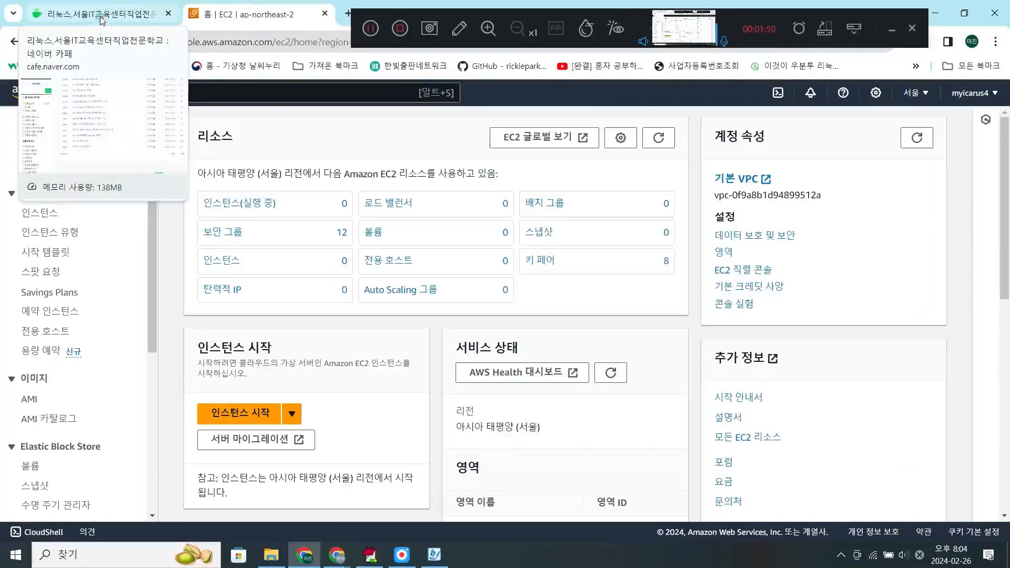
{"action": "left_click", "coordinate": [102, 20]}
{"action": "mouse_move", "coordinate": [330, 564]}
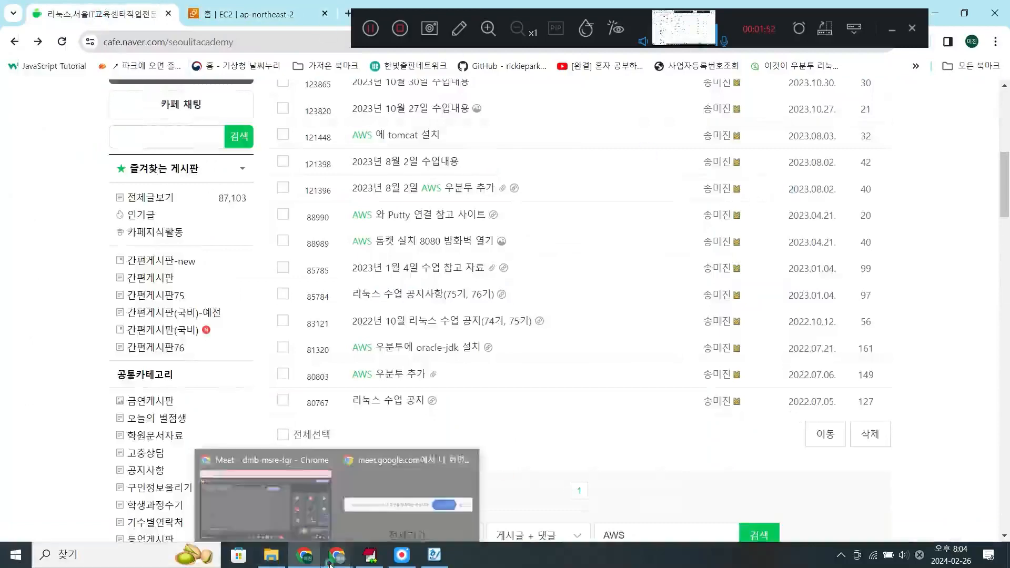
{"action": "left_click", "coordinate": [273, 10]}
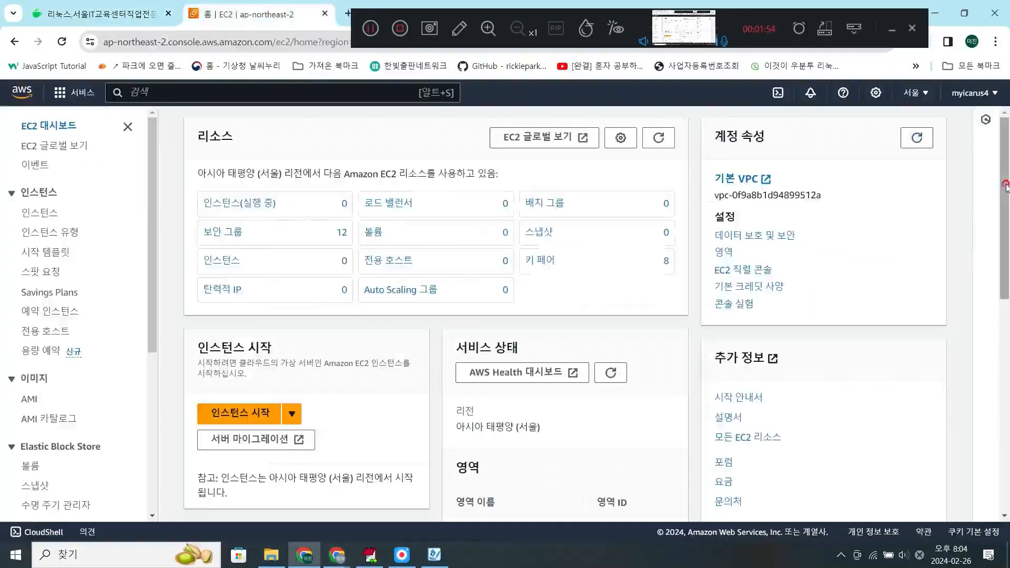
- Switch the EC2 console's region to US East (N. Virginia), us-east-1
{"action": "left_click", "coordinate": [916, 93]}
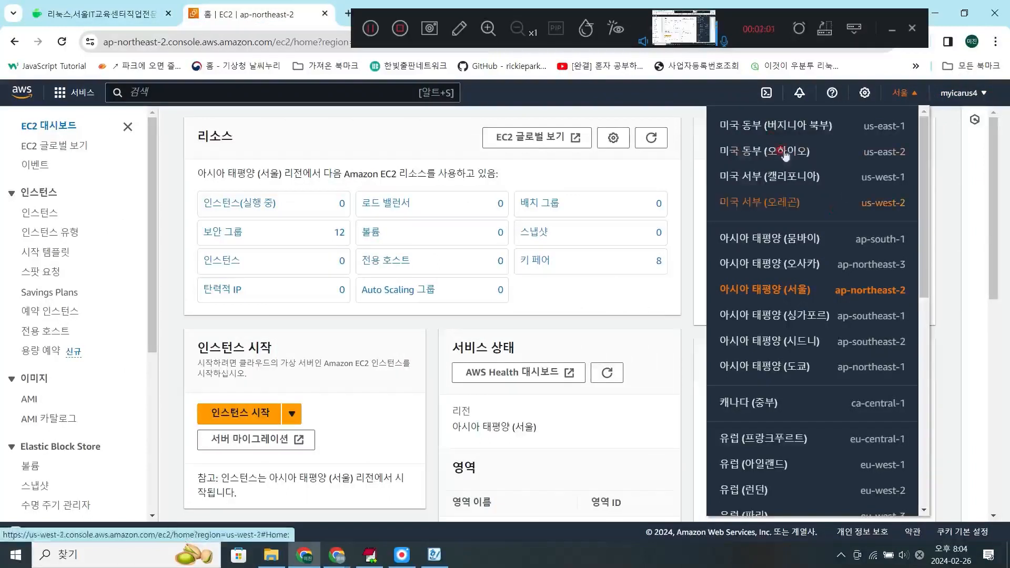
{"action": "left_click", "coordinate": [776, 126]}
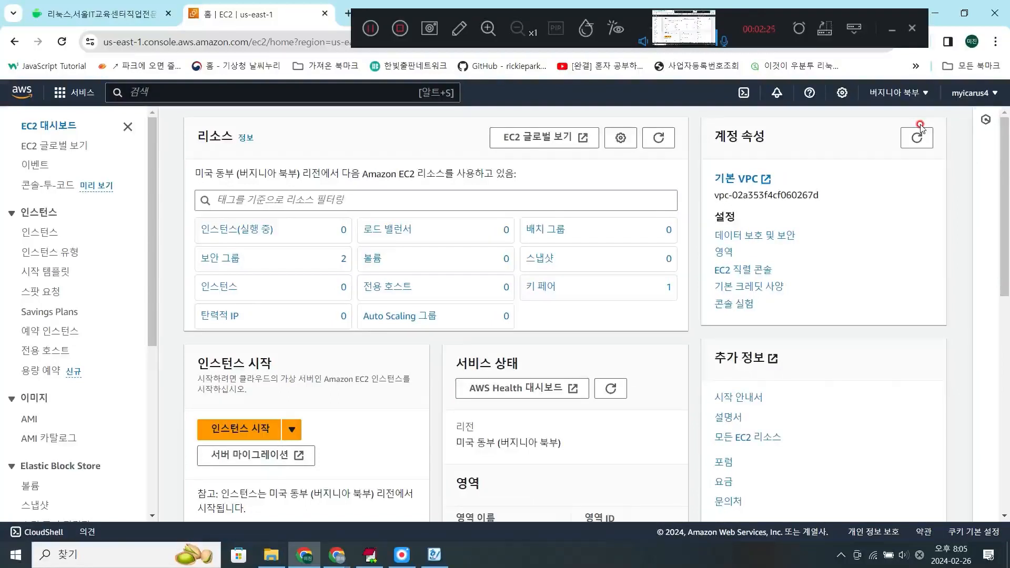
- Look through the full list of regions and switch the EC2 console to Asia Pacific (Seoul), ap-northeast-2
{"action": "left_click", "coordinate": [904, 93]}
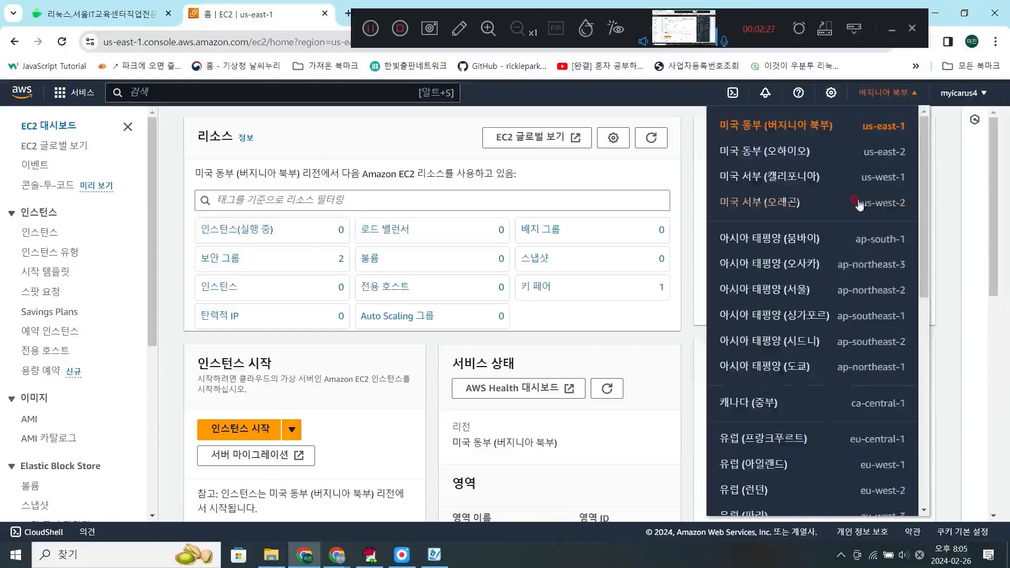
{"action": "scroll", "coordinate": [805, 405], "scroll_direction": "down", "scroll_amount": 3}
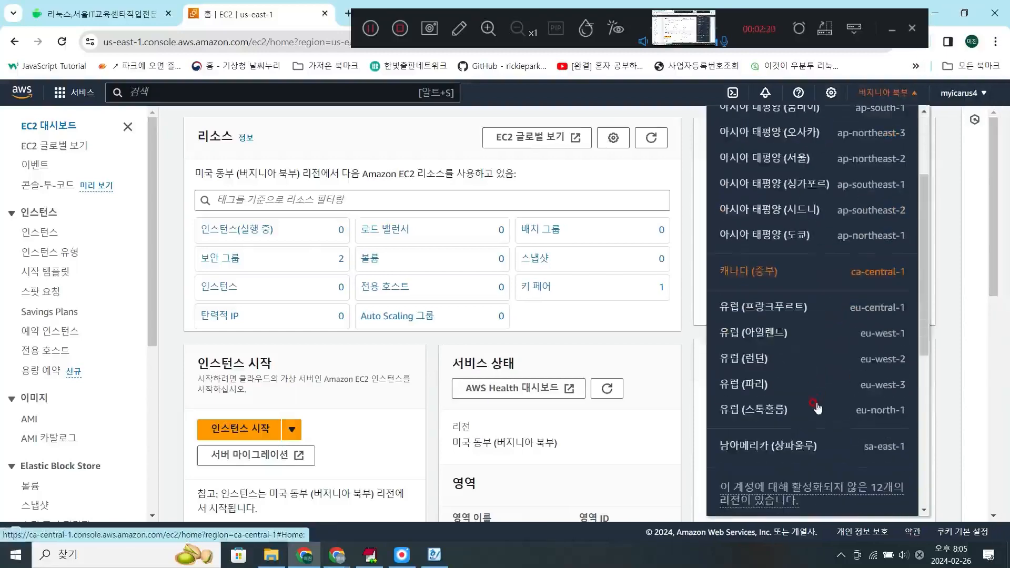
{"action": "scroll", "coordinate": [815, 398], "scroll_direction": "down", "scroll_amount": 1}
{"action": "scroll", "coordinate": [816, 398], "scroll_direction": "up", "scroll_amount": 3}
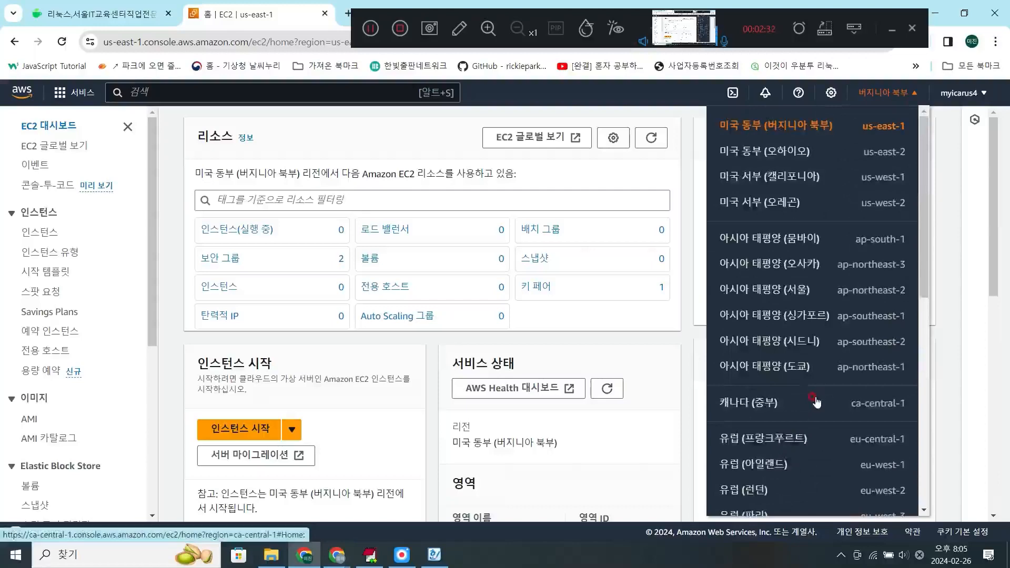
{"action": "scroll", "coordinate": [816, 397], "scroll_direction": "down", "scroll_amount": 3}
{"action": "scroll", "coordinate": [816, 402], "scroll_direction": "down", "scroll_amount": 5}
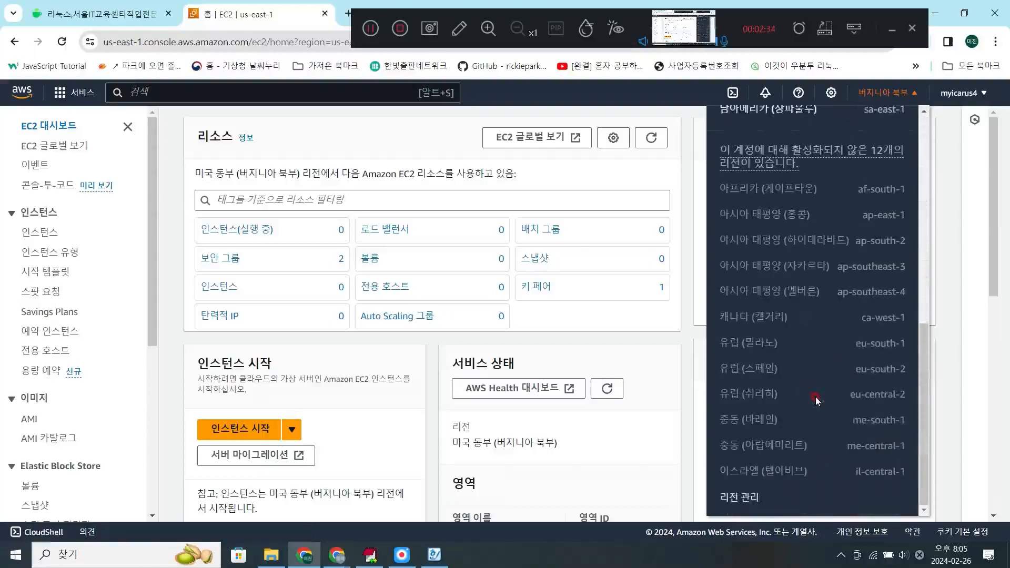
{"action": "scroll", "coordinate": [816, 398], "scroll_direction": "up", "scroll_amount": 8}
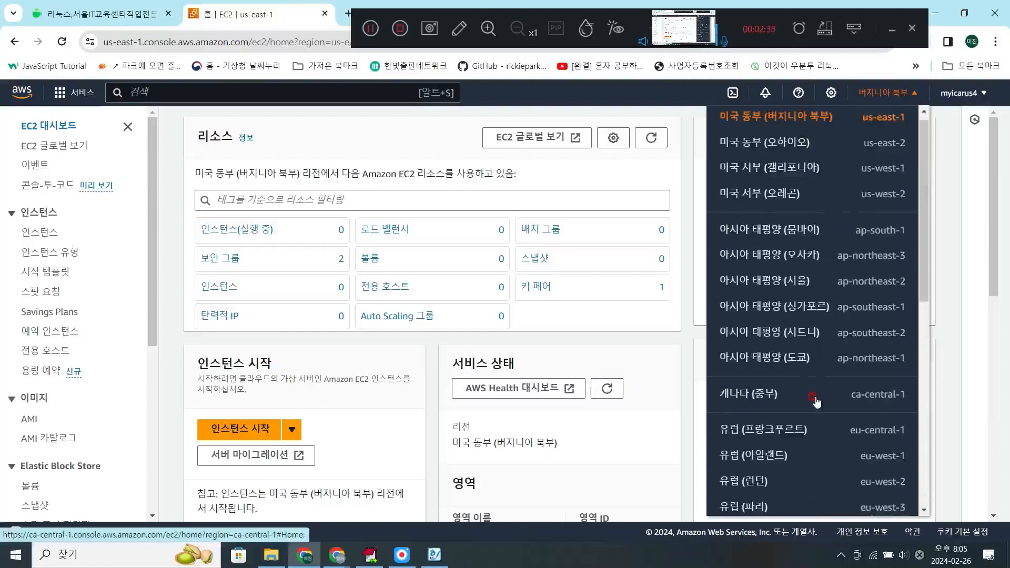
{"action": "scroll", "coordinate": [815, 405], "scroll_direction": "up", "scroll_amount": 1}
{"action": "left_click", "coordinate": [799, 291]}
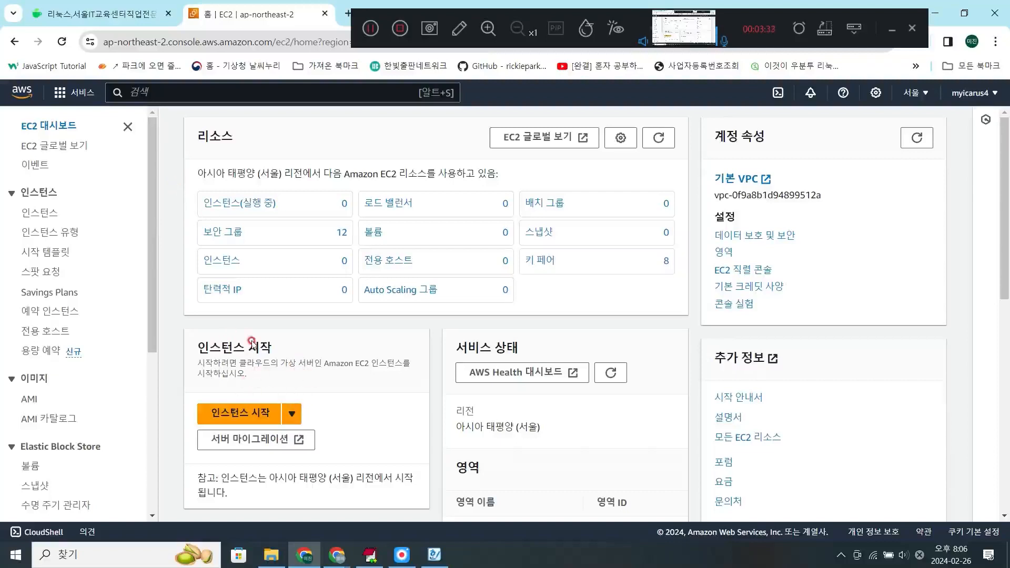
- Start launching a new EC2 instance and name it 2024ubuntu
{"action": "left_click", "coordinate": [226, 410]}
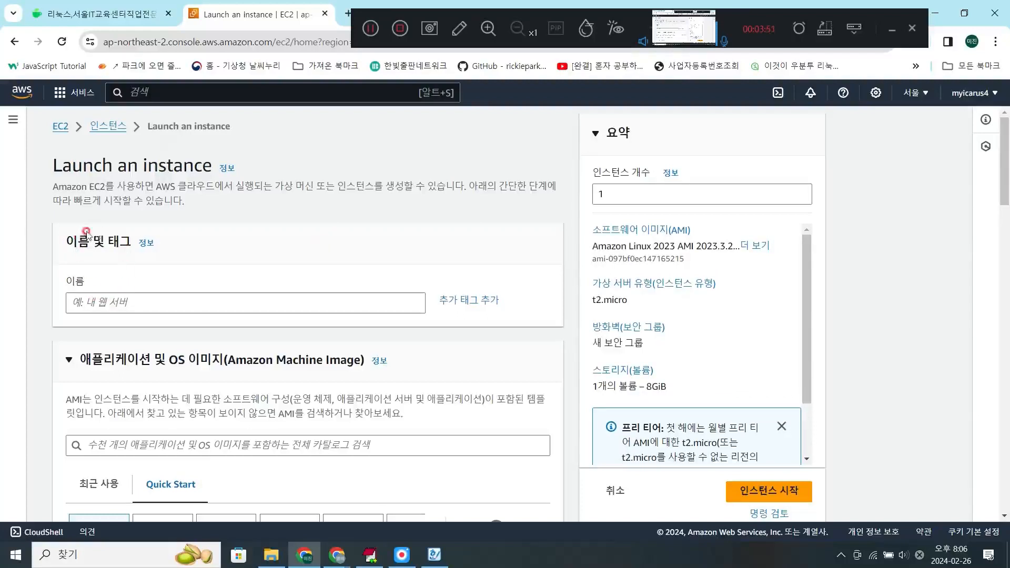
{"action": "left_click", "coordinate": [124, 302]}
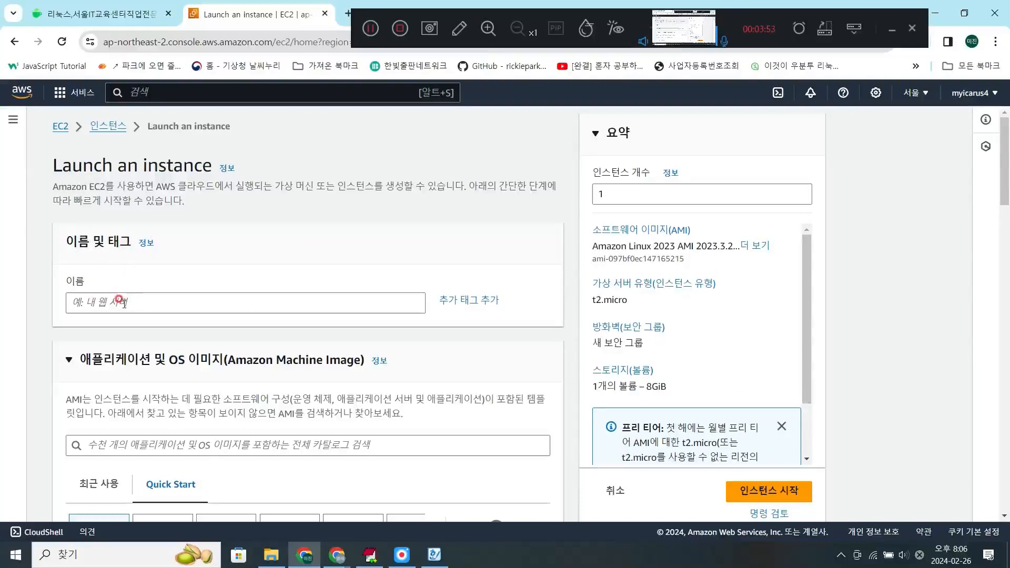
{"action": "left_click", "coordinate": [124, 304]}
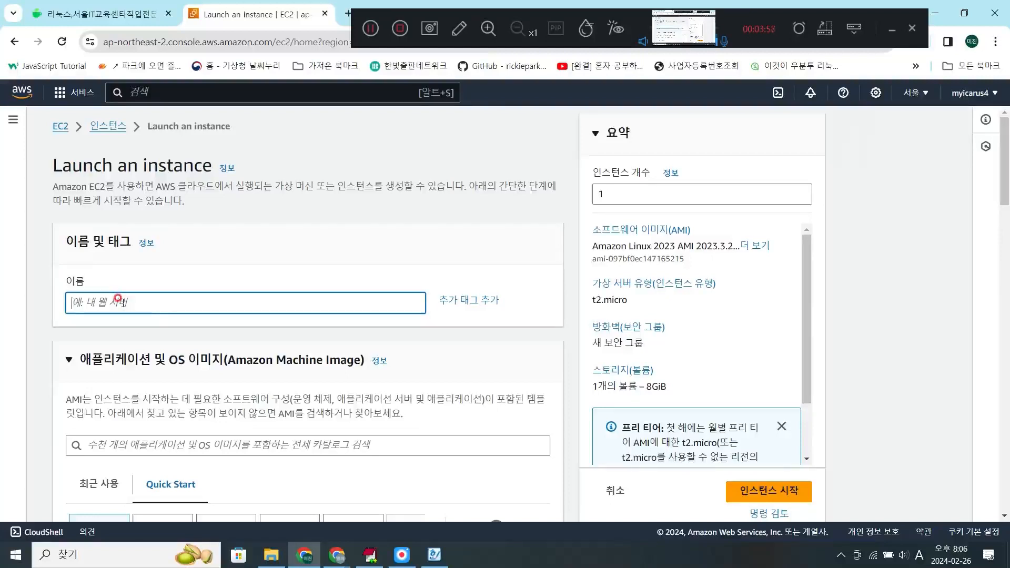
{"action": "type", "text": "2024ubuntu"}
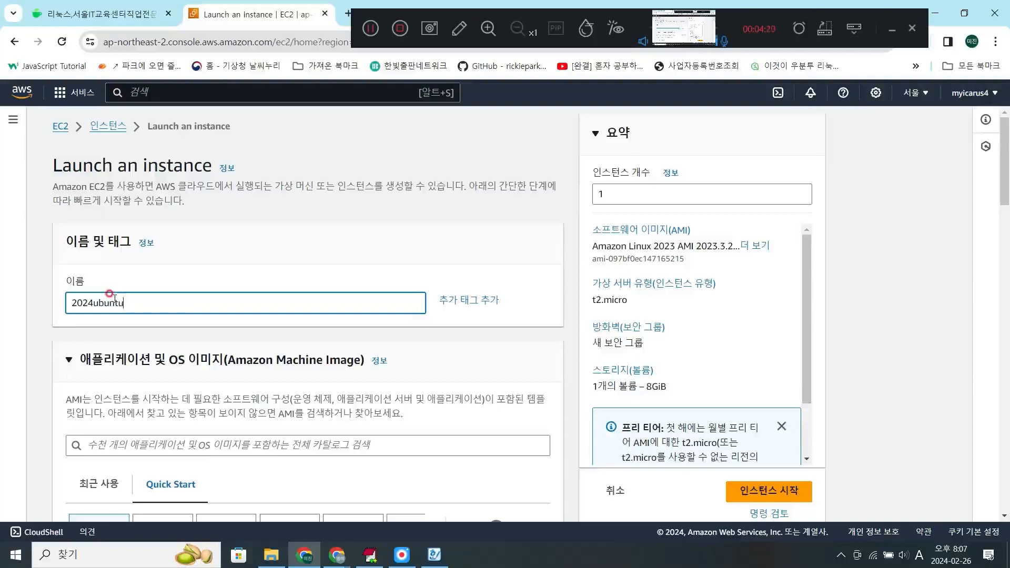
- Choose Ubuntu as the operating system and select the Ubuntu Server 20.04 LTS (HVM), SSD Volume Type image
{"action": "scroll", "coordinate": [111, 300], "scroll_direction": "down", "scroll_amount": 1}
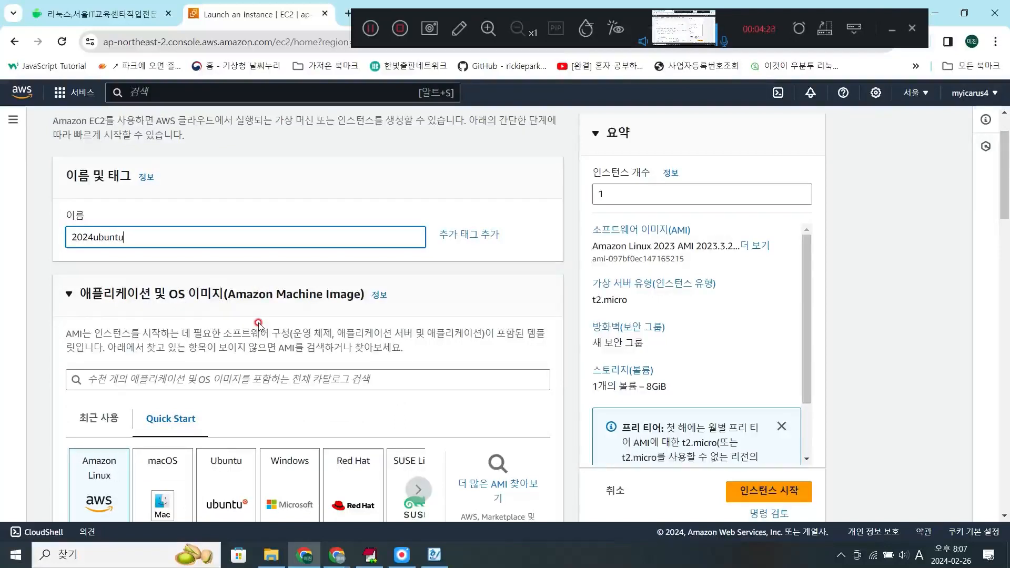
{"action": "scroll", "coordinate": [259, 325], "scroll_direction": "down", "scroll_amount": 2}
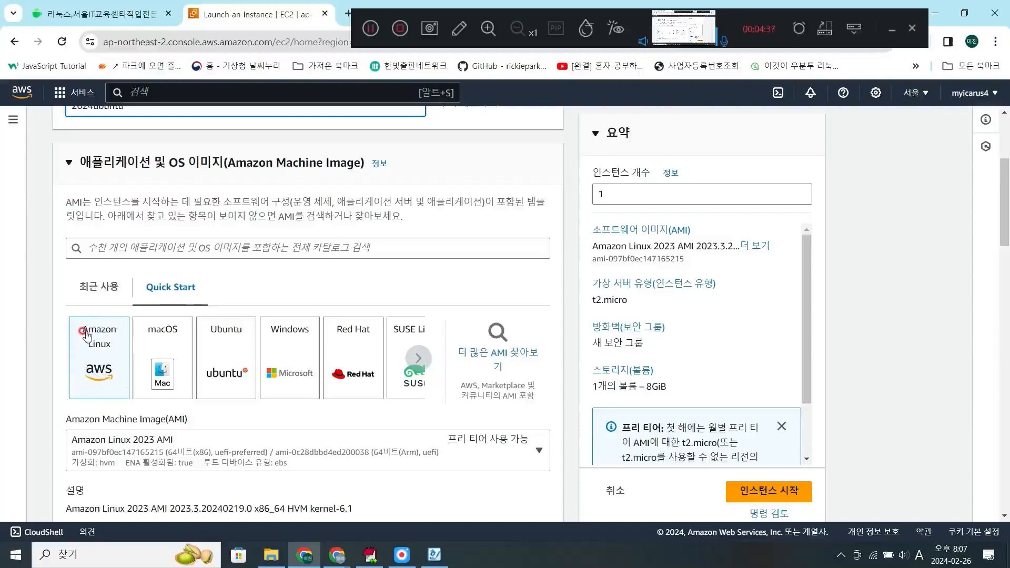
{"action": "left_click", "coordinate": [216, 361]}
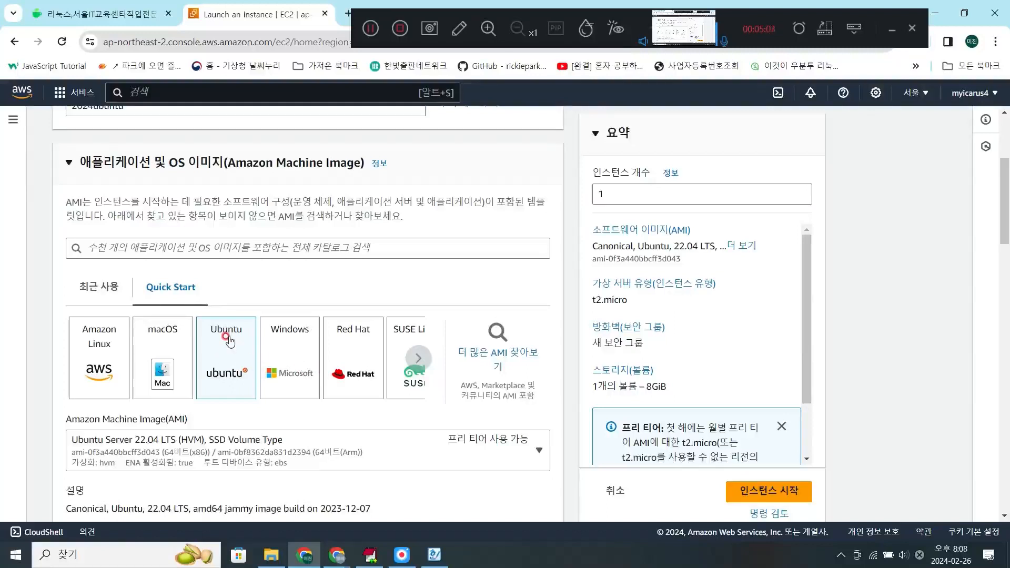
{"action": "scroll", "coordinate": [228, 339], "scroll_direction": "down", "scroll_amount": 1}
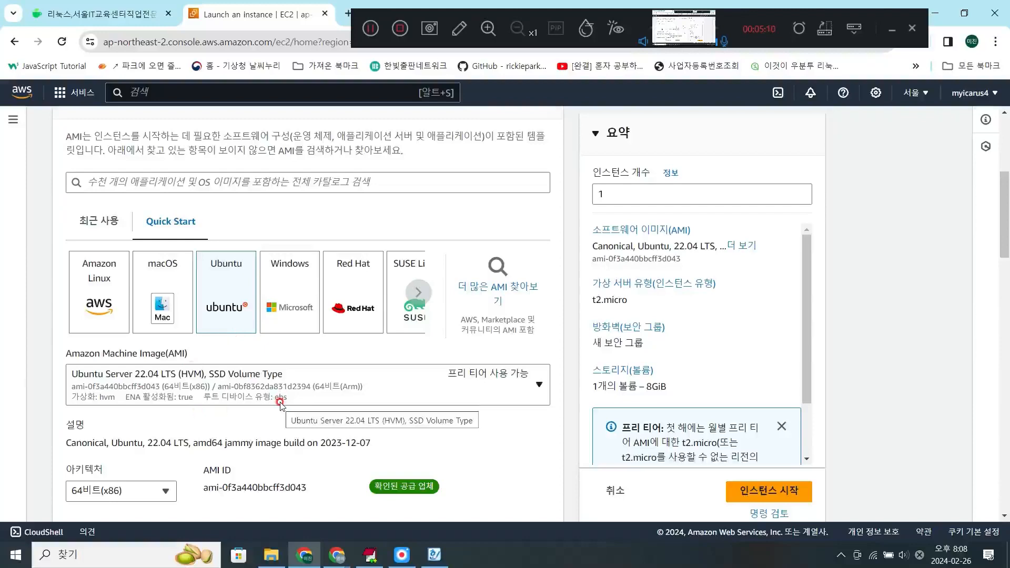
{"action": "scroll", "coordinate": [158, 363], "scroll_direction": "down", "scroll_amount": 1}
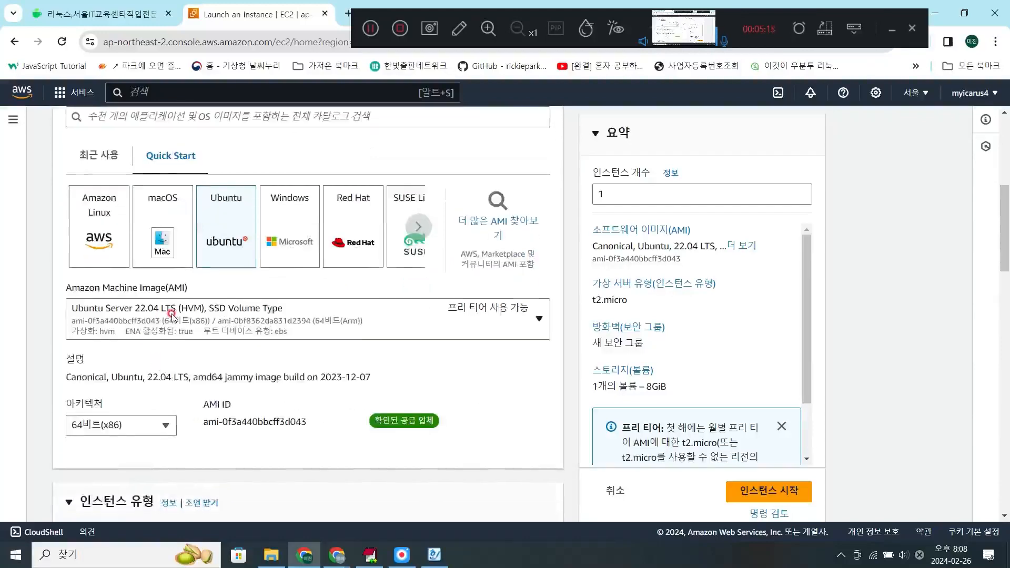
{"action": "left_click", "coordinate": [171, 314]}
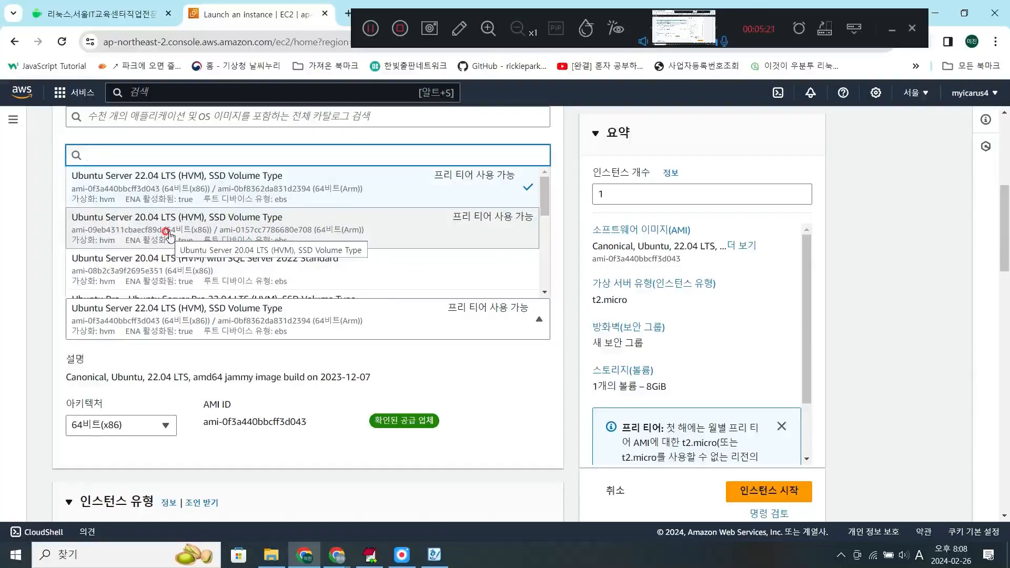
{"action": "left_click", "coordinate": [168, 235]}
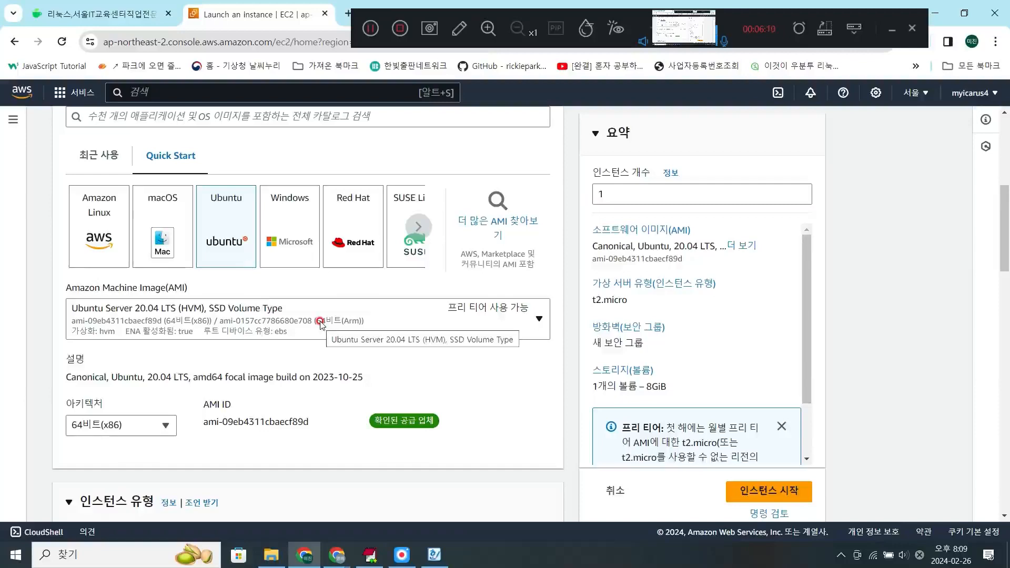
- Create an RSA key pair named 2024ubuntu in .pem format, and check the downloaded key file in its folder
{"action": "scroll", "coordinate": [330, 313], "scroll_direction": "down", "scroll_amount": 5}
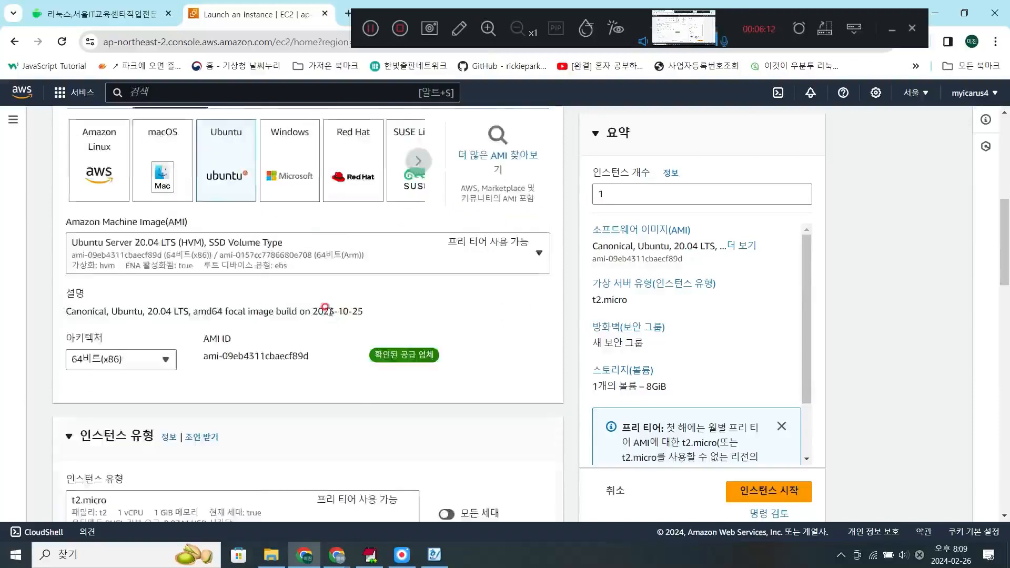
{"action": "scroll", "coordinate": [330, 315], "scroll_direction": "up", "scroll_amount": 1}
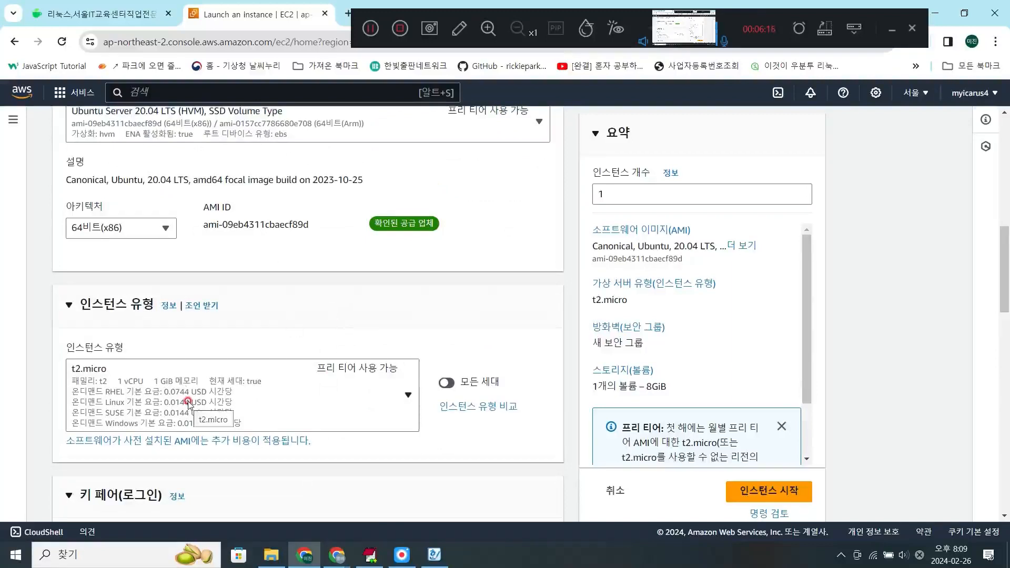
{"action": "scroll", "coordinate": [188, 403], "scroll_direction": "down", "scroll_amount": 1}
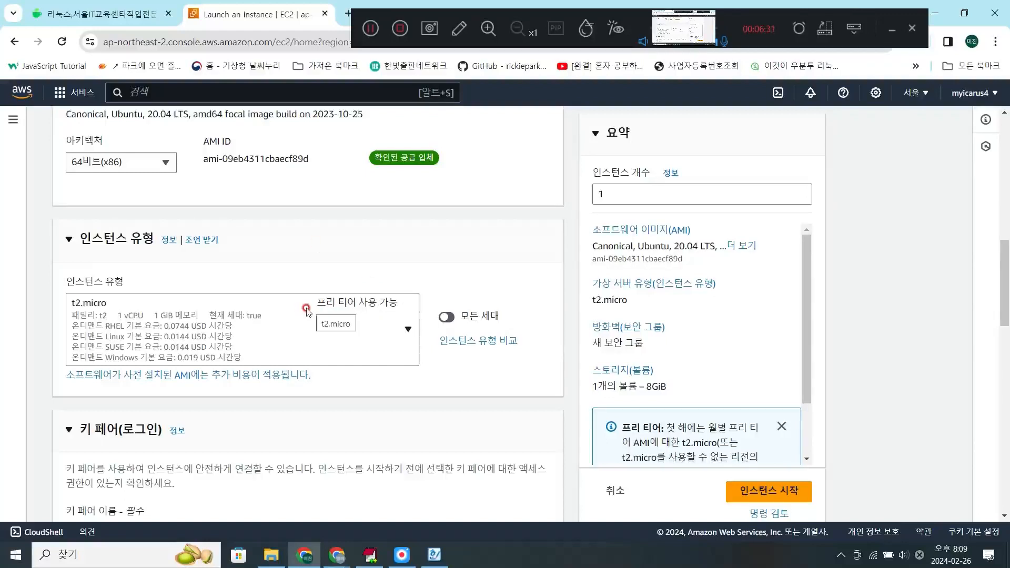
{"action": "scroll", "coordinate": [309, 311], "scroll_direction": "up", "scroll_amount": 5}
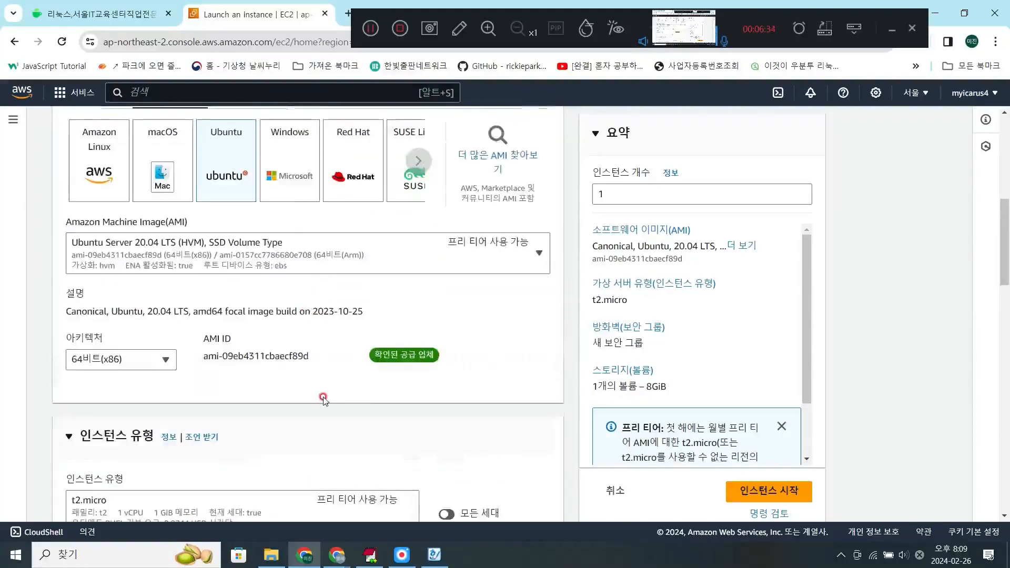
{"action": "scroll", "coordinate": [322, 395], "scroll_direction": "down", "scroll_amount": 4}
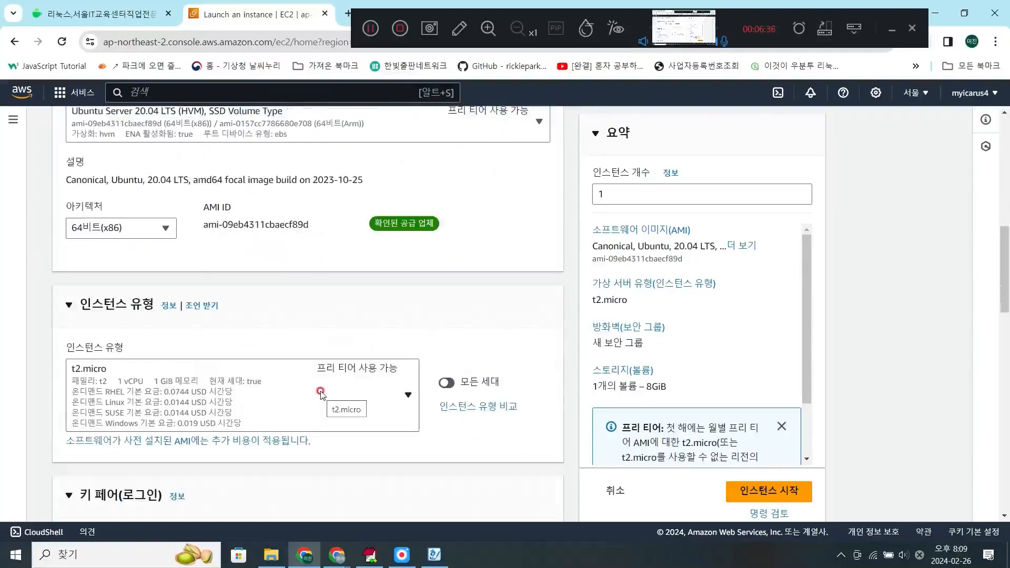
{"action": "scroll", "coordinate": [321, 393], "scroll_direction": "down", "scroll_amount": 1}
{"action": "scroll", "coordinate": [321, 392], "scroll_direction": "down", "scroll_amount": 3}
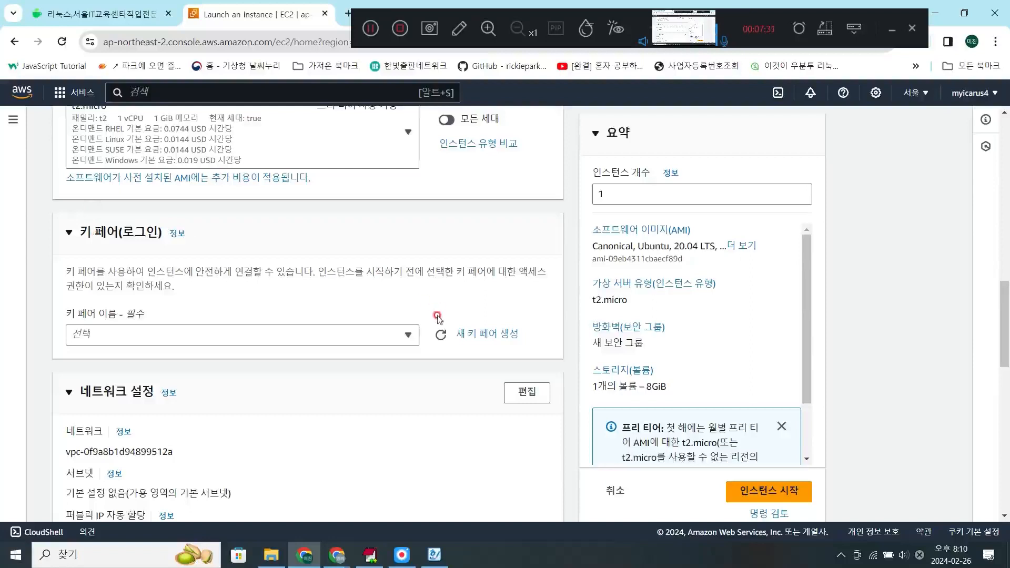
{"action": "left_click", "coordinate": [467, 336]}
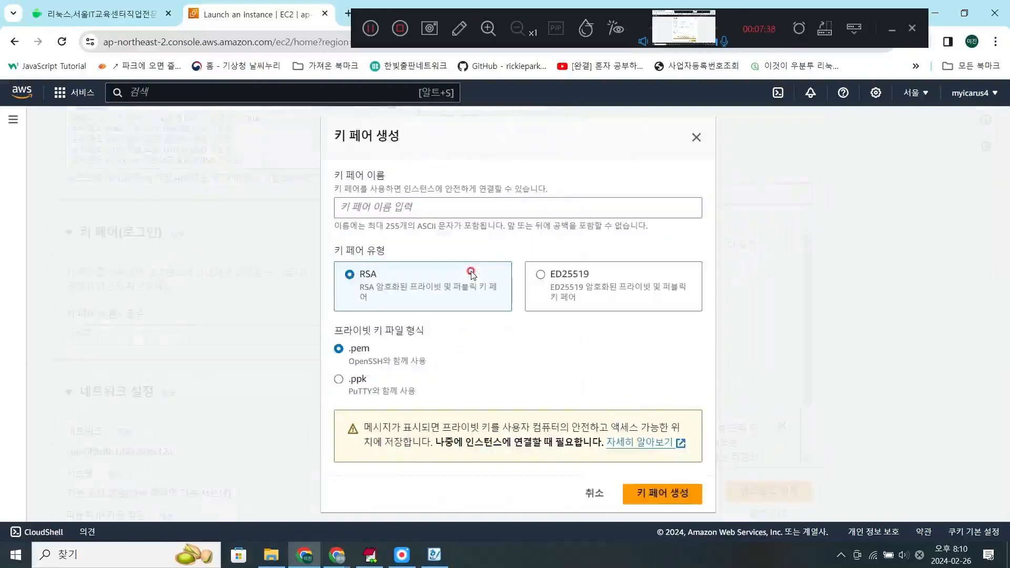
{"action": "left_click", "coordinate": [461, 207]}
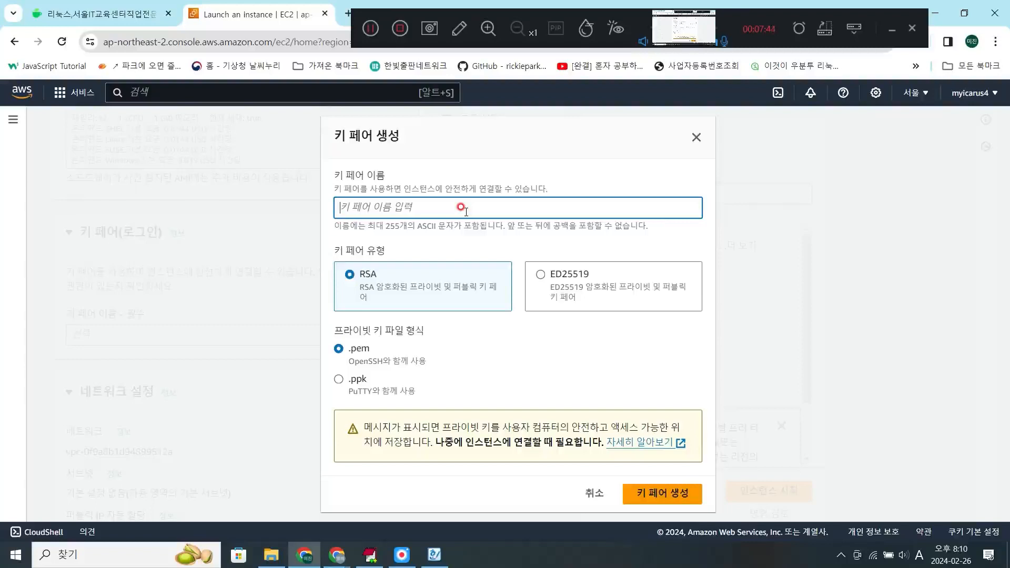
{"action": "type", "text": "2024ubuntu"}
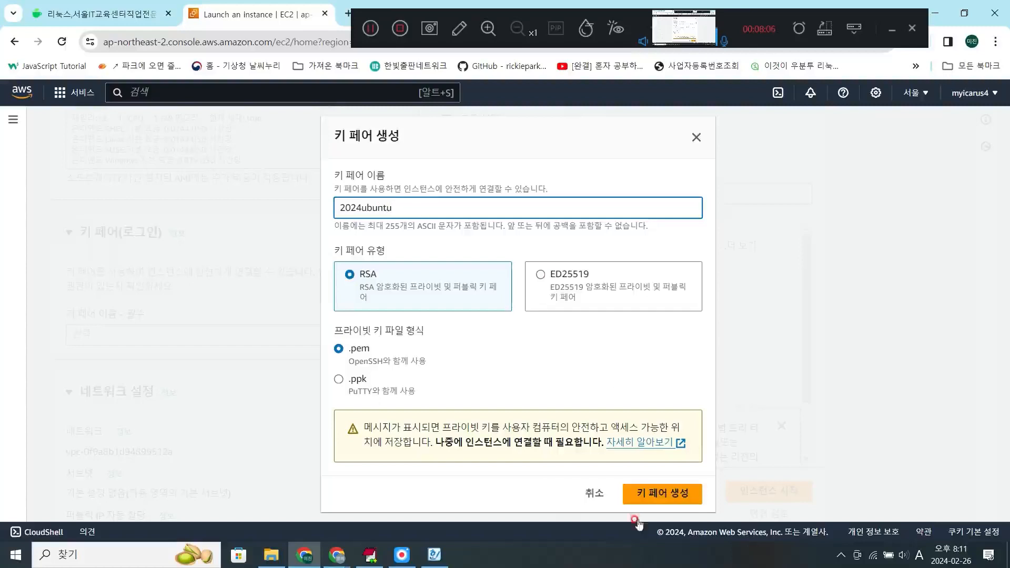
{"action": "left_click", "coordinate": [651, 497]}
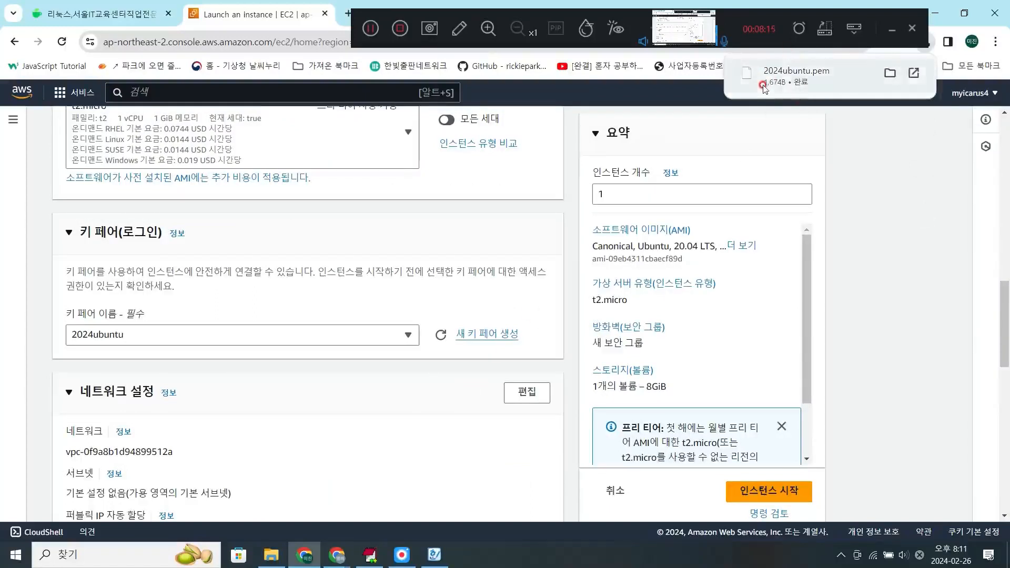
{"action": "left_click", "coordinate": [892, 75]}
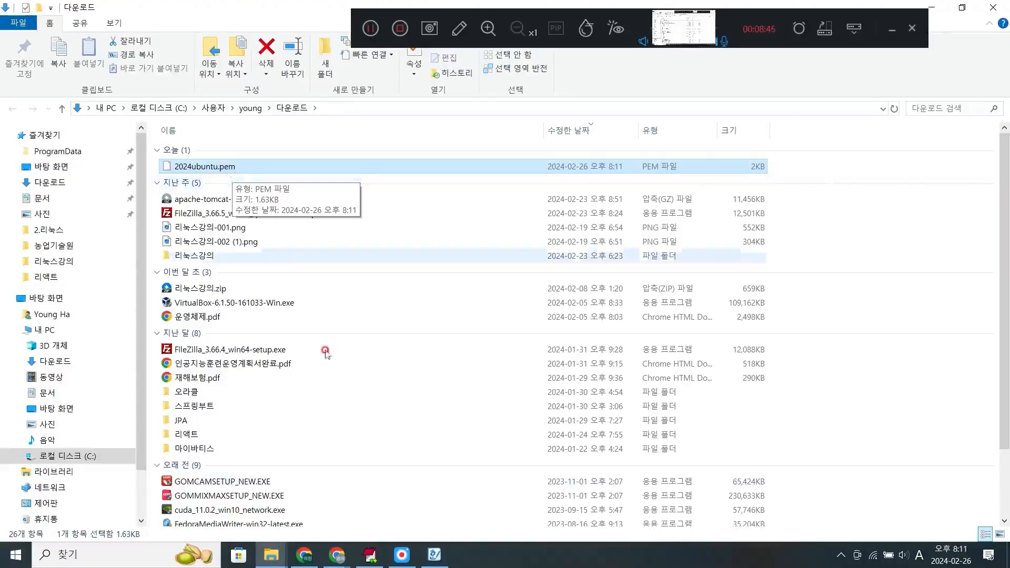
{"action": "left_click", "coordinate": [310, 554]}
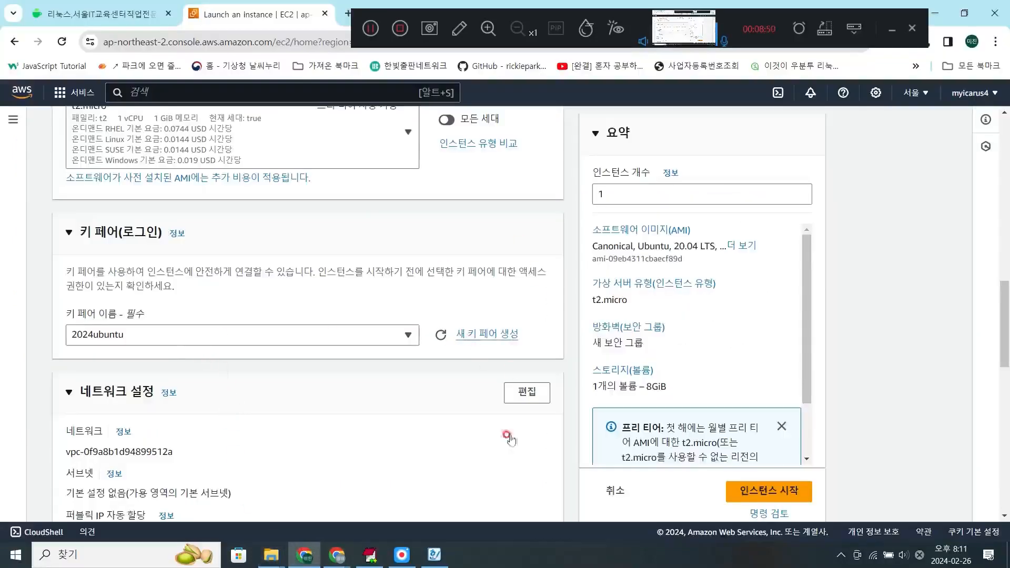
- Set the root volume size to 30 GiB in the instance's storage configuration
{"action": "scroll", "coordinate": [232, 358], "scroll_direction": "down", "scroll_amount": 3}
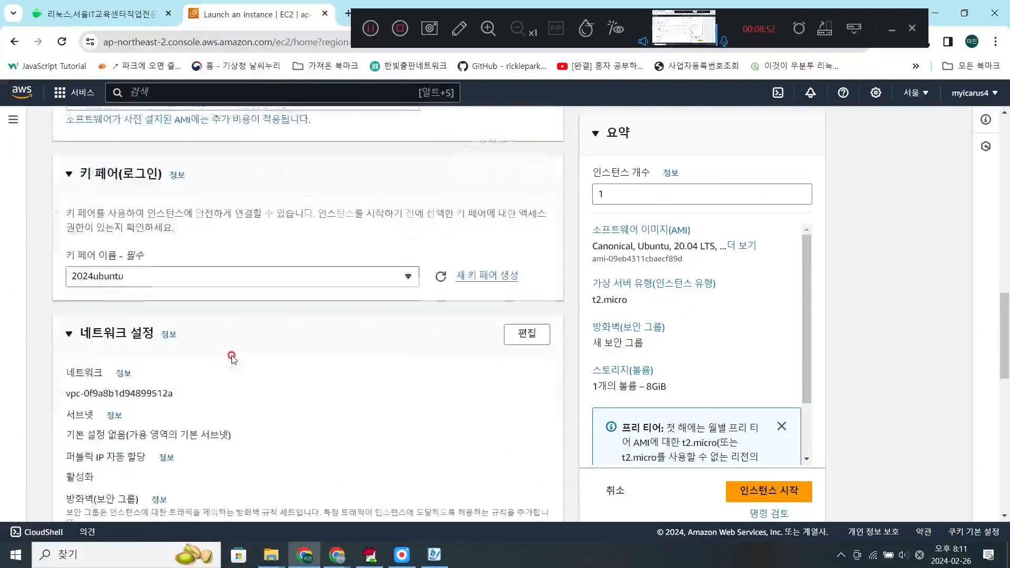
{"action": "scroll", "coordinate": [232, 358], "scroll_direction": "down", "scroll_amount": 1}
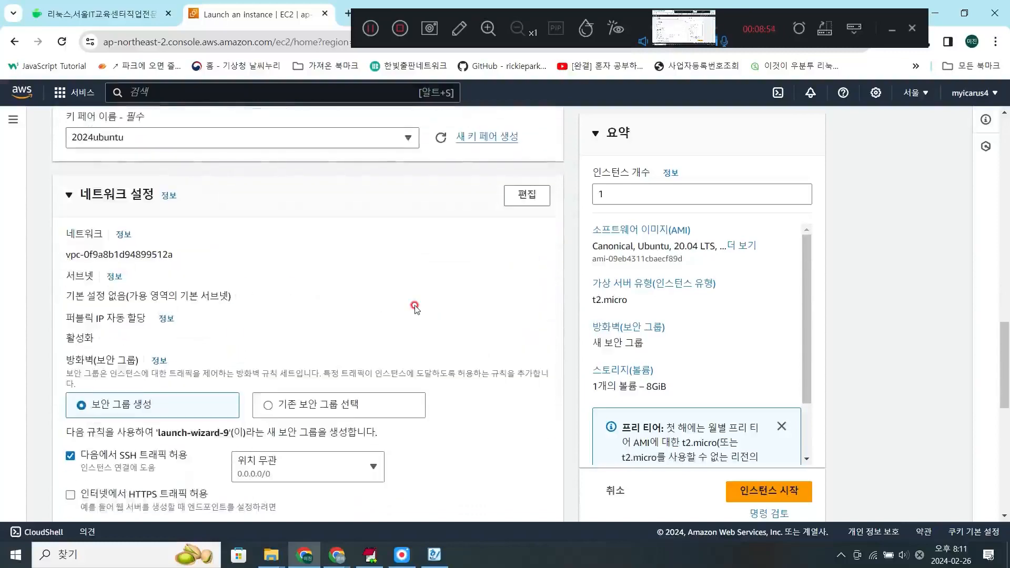
{"action": "scroll", "coordinate": [416, 307], "scroll_direction": "down", "scroll_amount": 2}
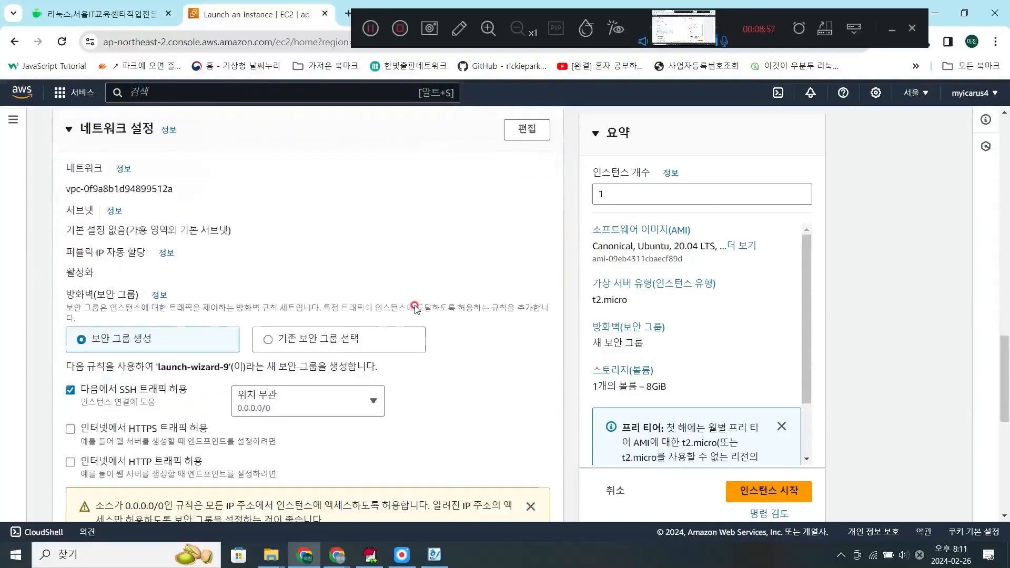
{"action": "scroll", "coordinate": [415, 308], "scroll_direction": "down", "scroll_amount": 1}
{"action": "scroll", "coordinate": [413, 303], "scroll_direction": "down", "scroll_amount": 1}
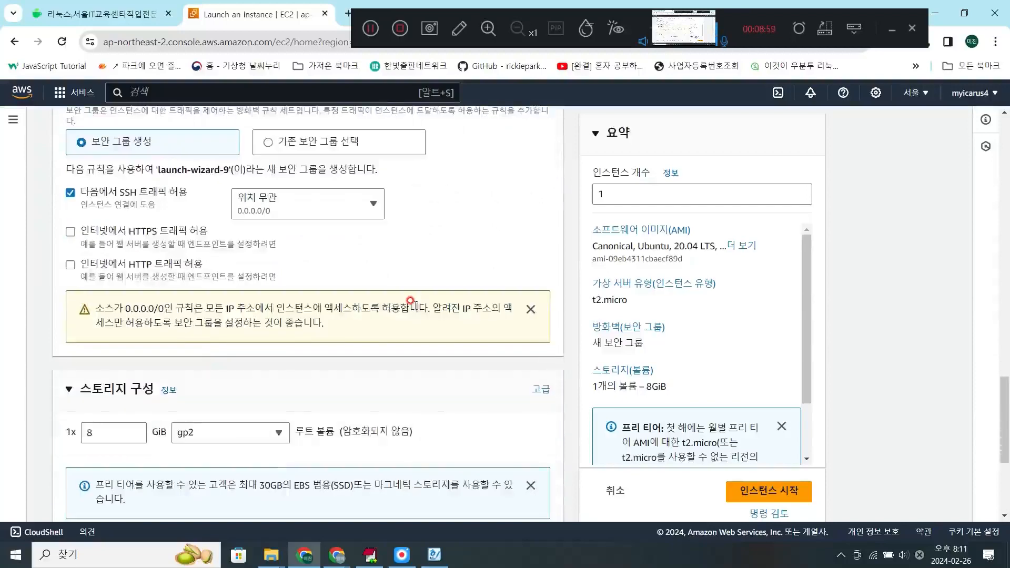
{"action": "scroll", "coordinate": [411, 302], "scroll_direction": "down", "scroll_amount": 3}
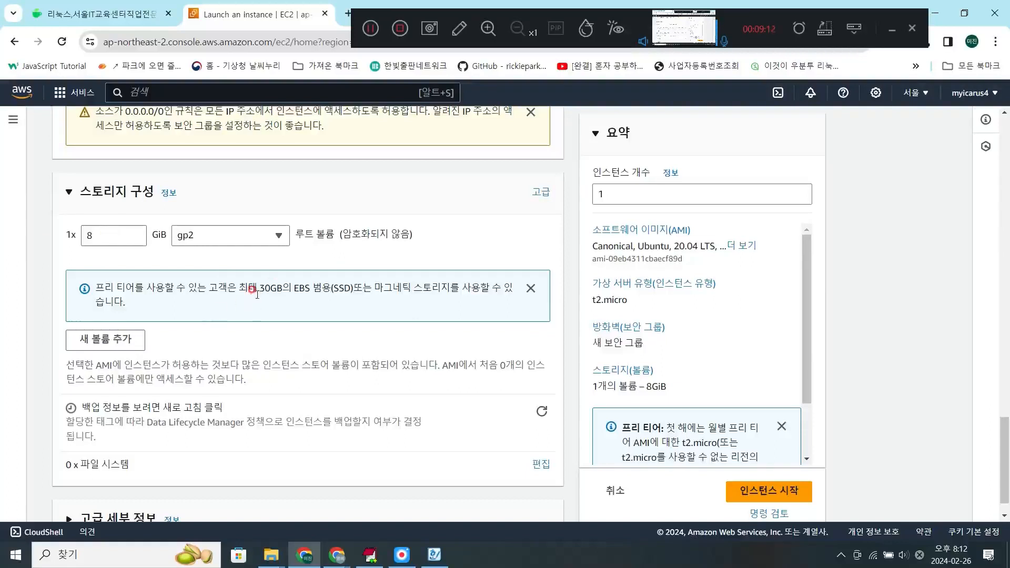
{"action": "left_click", "coordinate": [106, 227]}
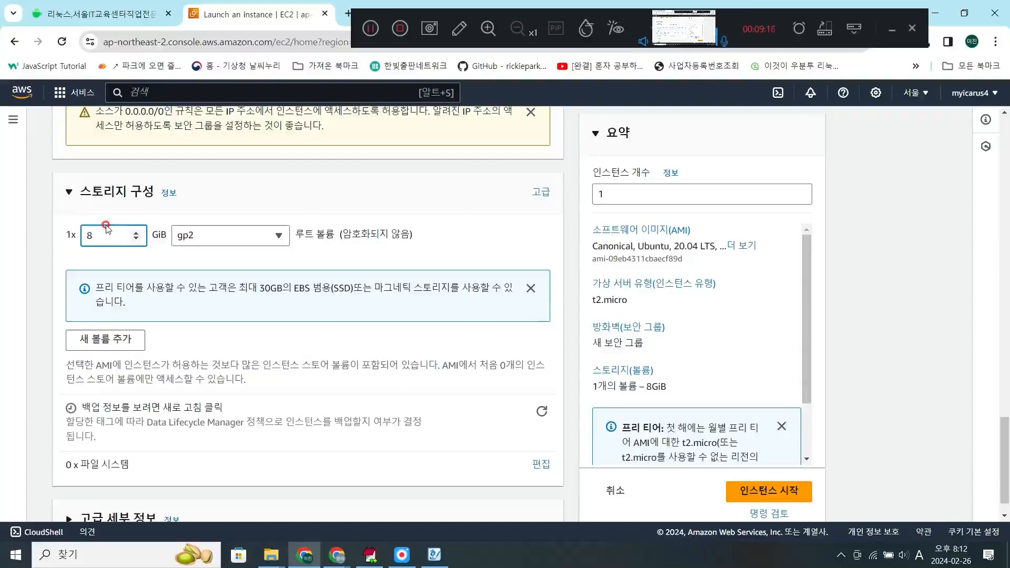
{"action": "key", "text": "BackSpace"}
{"action": "type", "text": "30"}
- Review the instance's image, instance type, key pair, network and storage settings before launching
{"action": "scroll", "coordinate": [209, 287], "scroll_direction": "down", "scroll_amount": 1}
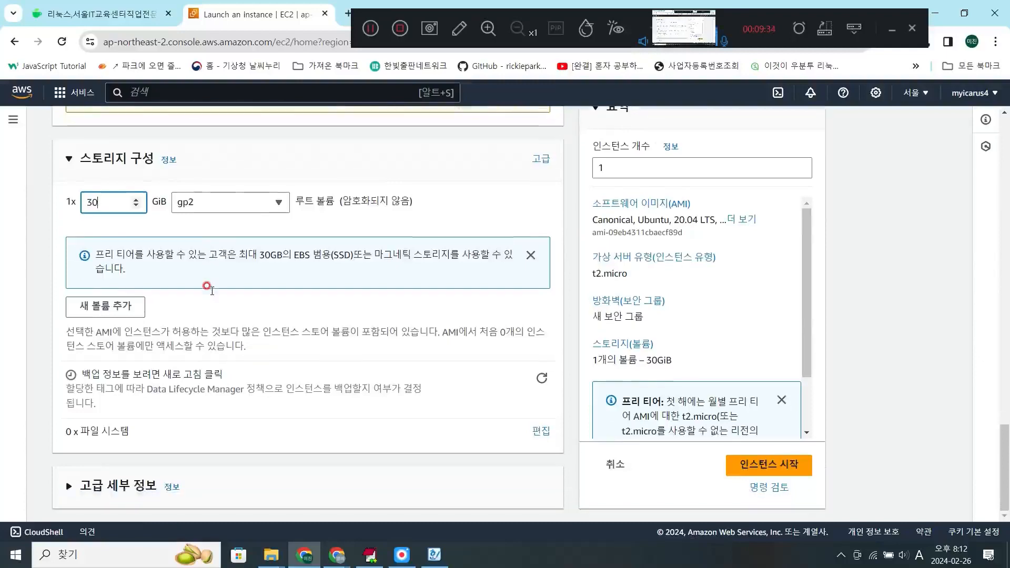
{"action": "scroll", "coordinate": [211, 294], "scroll_direction": "up", "scroll_amount": 15}
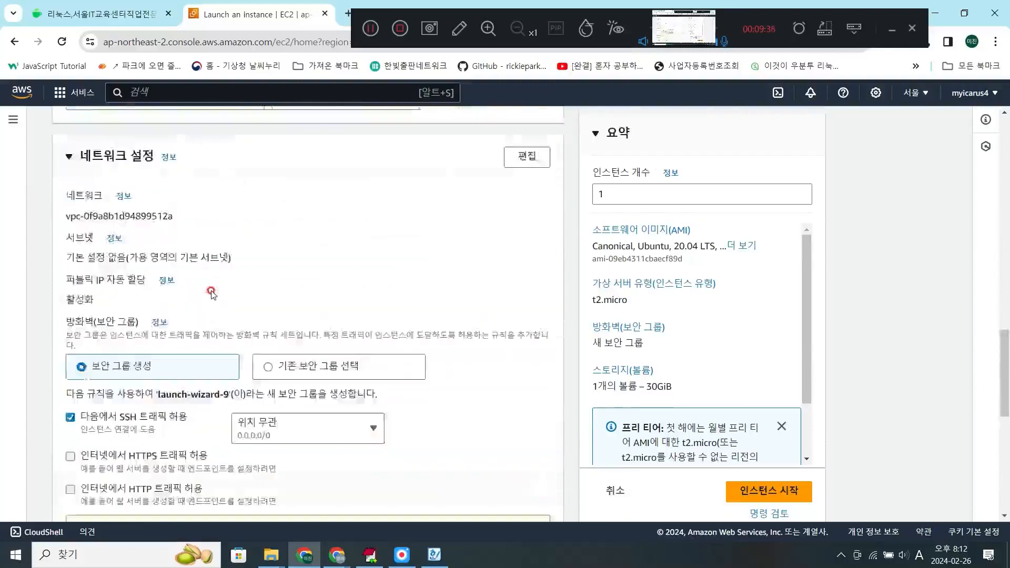
{"action": "scroll", "coordinate": [211, 294], "scroll_direction": "up", "scroll_amount": 8}
{"action": "scroll", "coordinate": [210, 289], "scroll_direction": "down", "scroll_amount": 8}
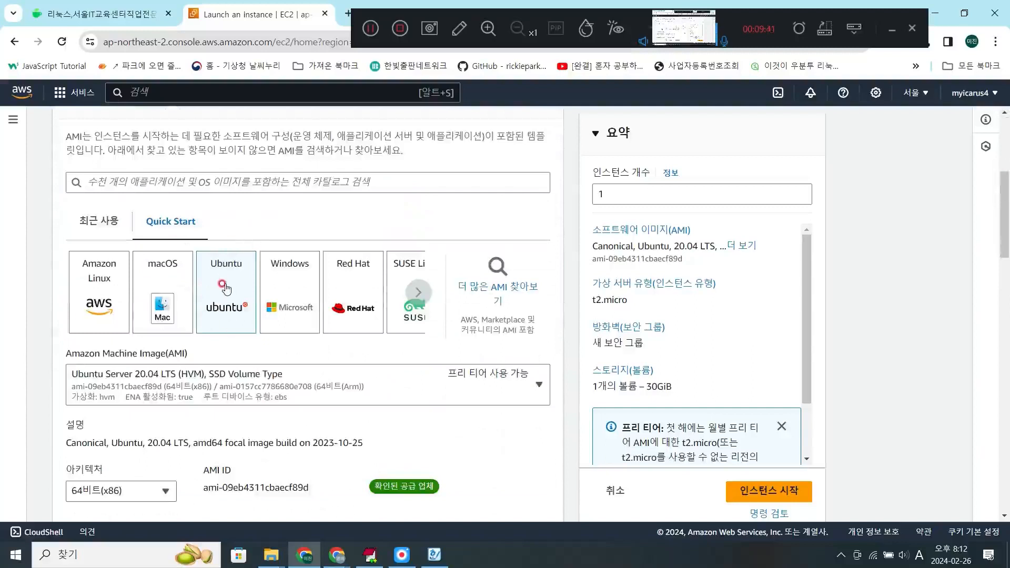
{"action": "scroll", "coordinate": [100, 315], "scroll_direction": "down", "scroll_amount": 1}
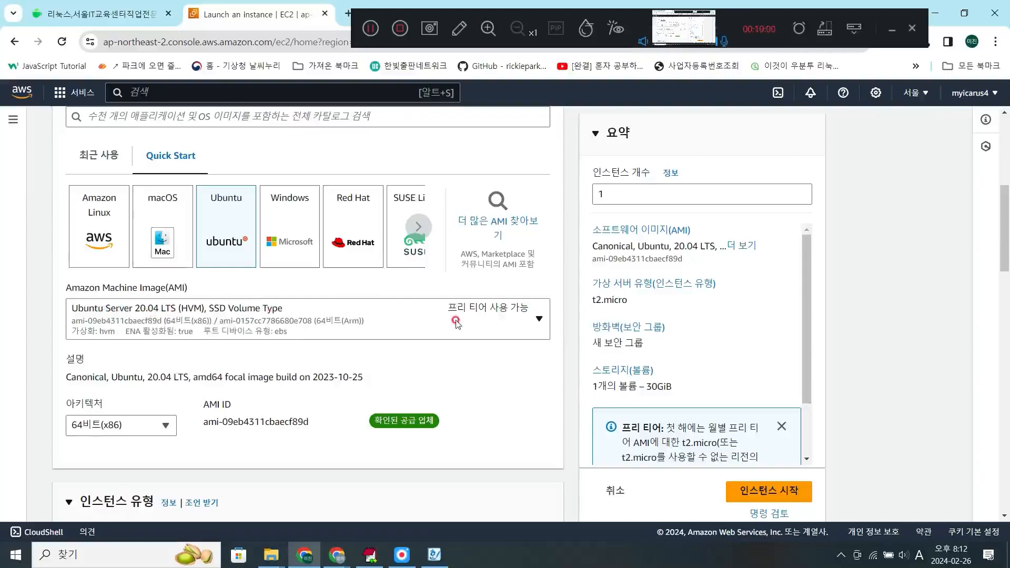
{"action": "scroll", "coordinate": [542, 316], "scroll_direction": "down", "scroll_amount": 5}
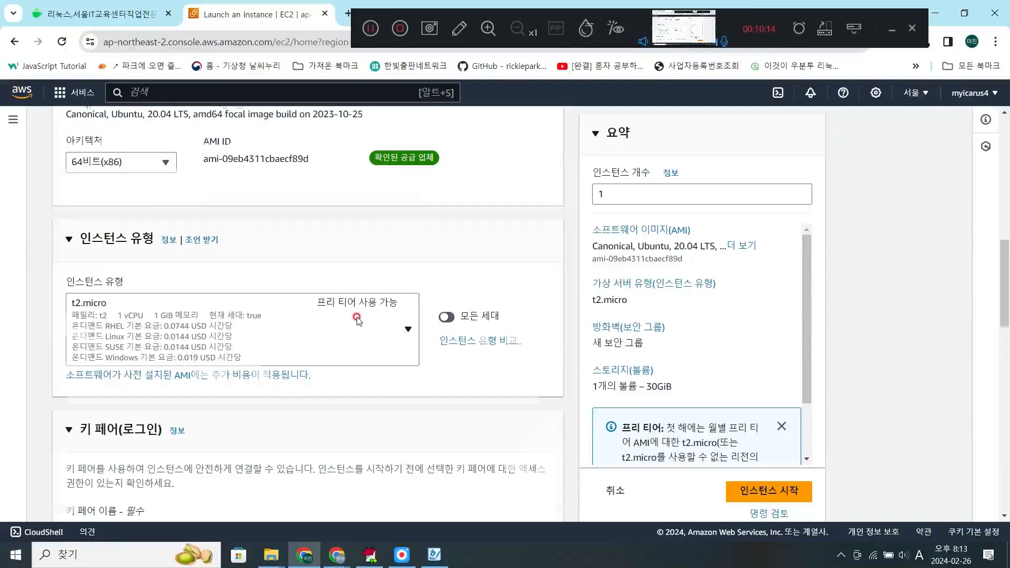
{"action": "scroll", "coordinate": [356, 317], "scroll_direction": "down", "scroll_amount": 5}
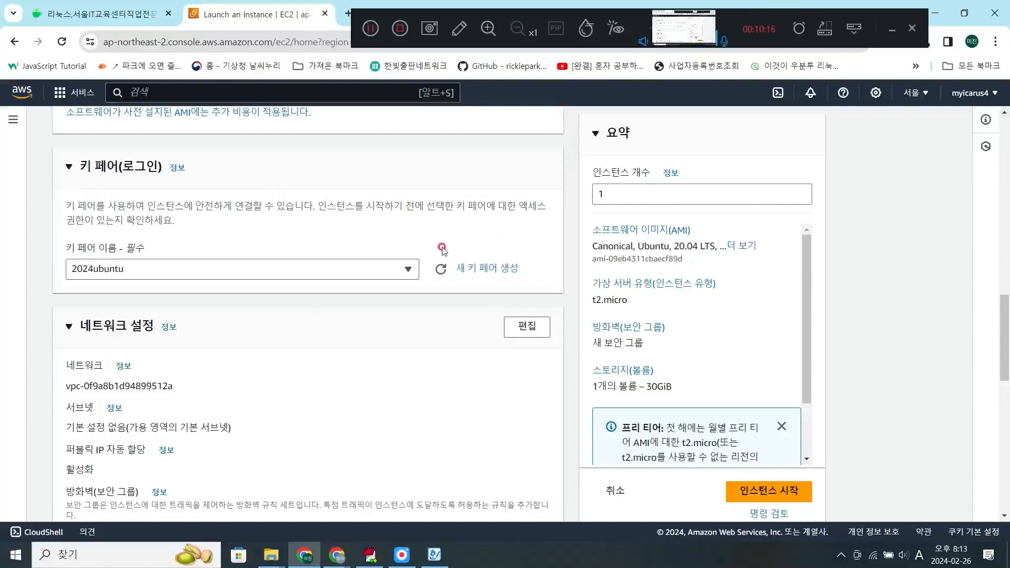
{"action": "scroll", "coordinate": [442, 249], "scroll_direction": "down", "scroll_amount": 2}
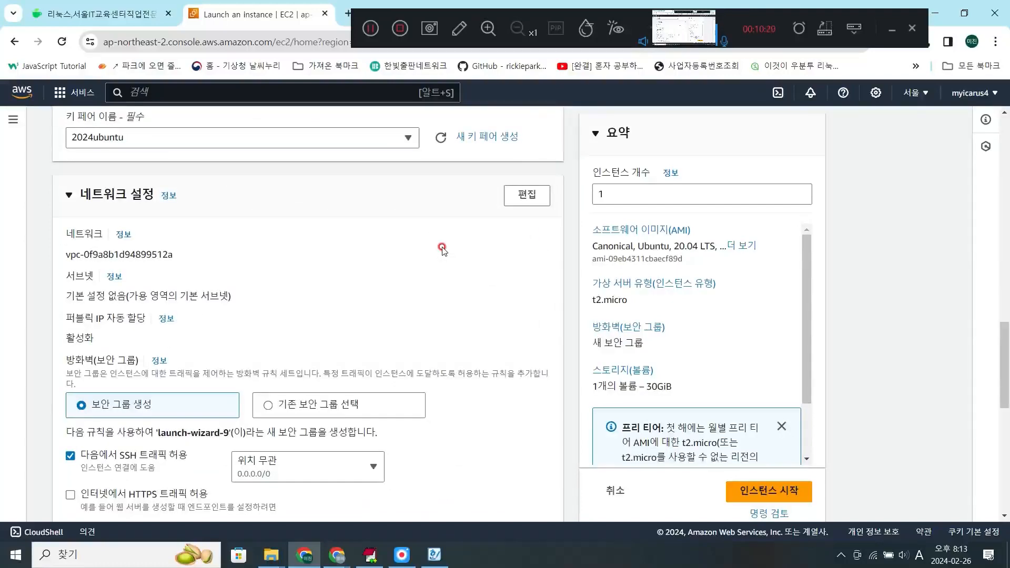
{"action": "scroll", "coordinate": [442, 249], "scroll_direction": "down", "scroll_amount": 1}
{"action": "scroll", "coordinate": [442, 249], "scroll_direction": "down", "scroll_amount": 6}
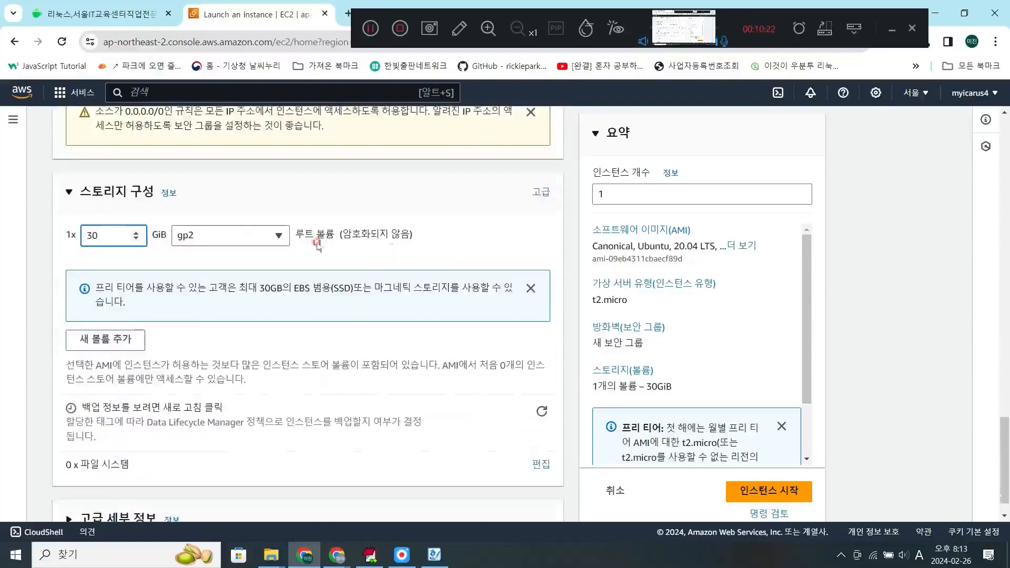
{"action": "scroll", "coordinate": [234, 285], "scroll_direction": "down", "scroll_amount": 1}
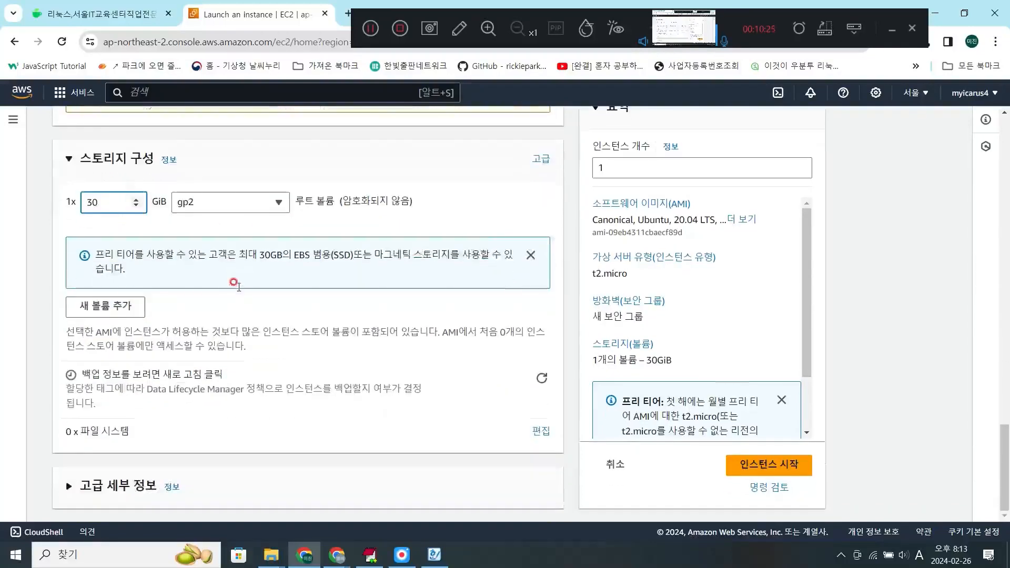
- Expand the advanced details to look them over, and launch the configured 2024ubuntu instance
{"action": "left_click", "coordinate": [60, 487]}
{"action": "scroll", "coordinate": [203, 417], "scroll_direction": "down", "scroll_amount": 4}
{"action": "scroll", "coordinate": [203, 416], "scroll_direction": "down", "scroll_amount": 3}
{"action": "scroll", "coordinate": [203, 416], "scroll_direction": "up", "scroll_amount": 13}
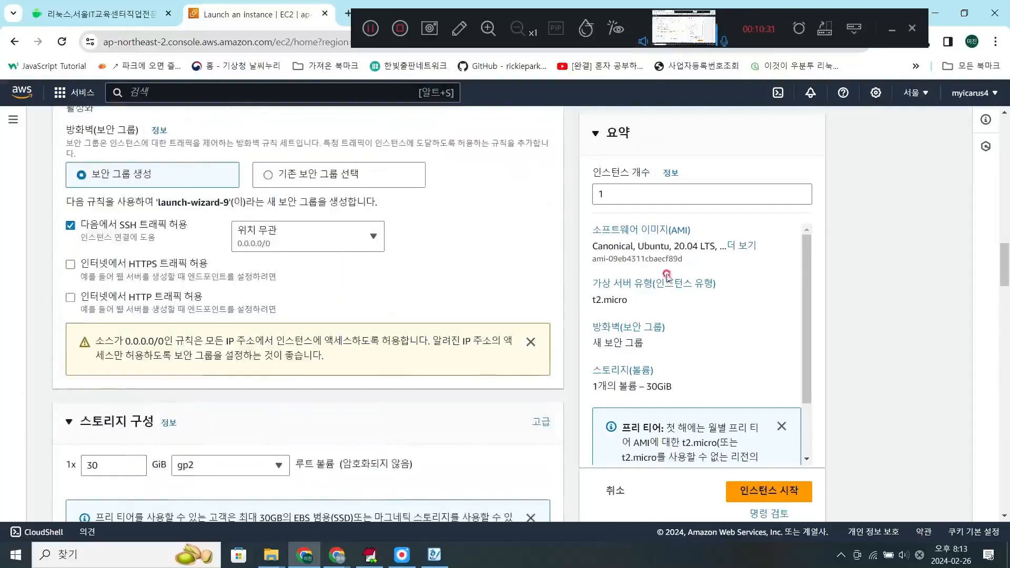
{"action": "left_click", "coordinate": [753, 493]}
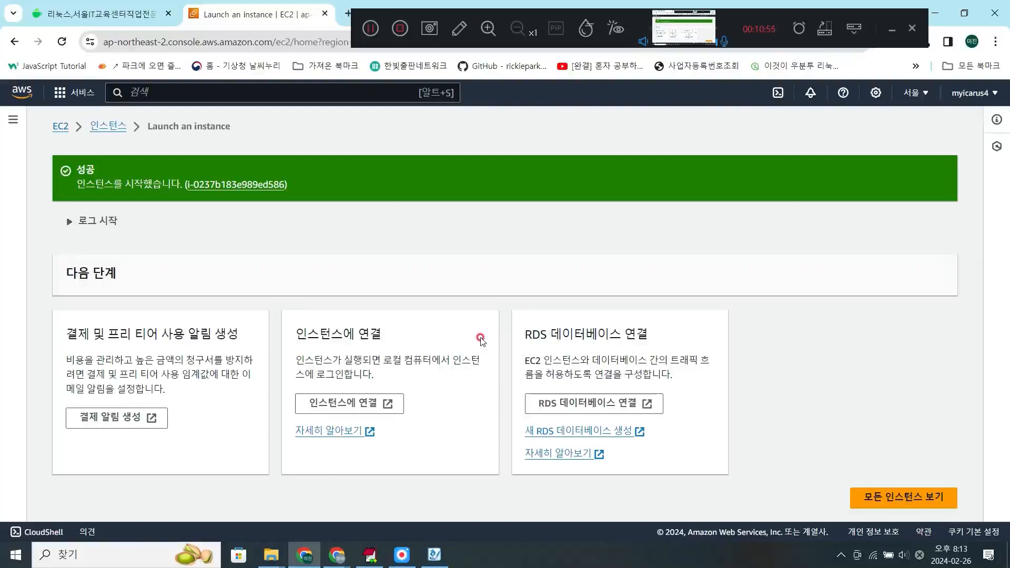
- Switch to the AWS우분투 (1).hwp guide in Hancom Office Hangul, skim through its setup instructions and close the document
{"action": "left_click", "coordinate": [435, 555]}
{"action": "scroll", "coordinate": [446, 396], "scroll_direction": "down", "scroll_amount": 3}
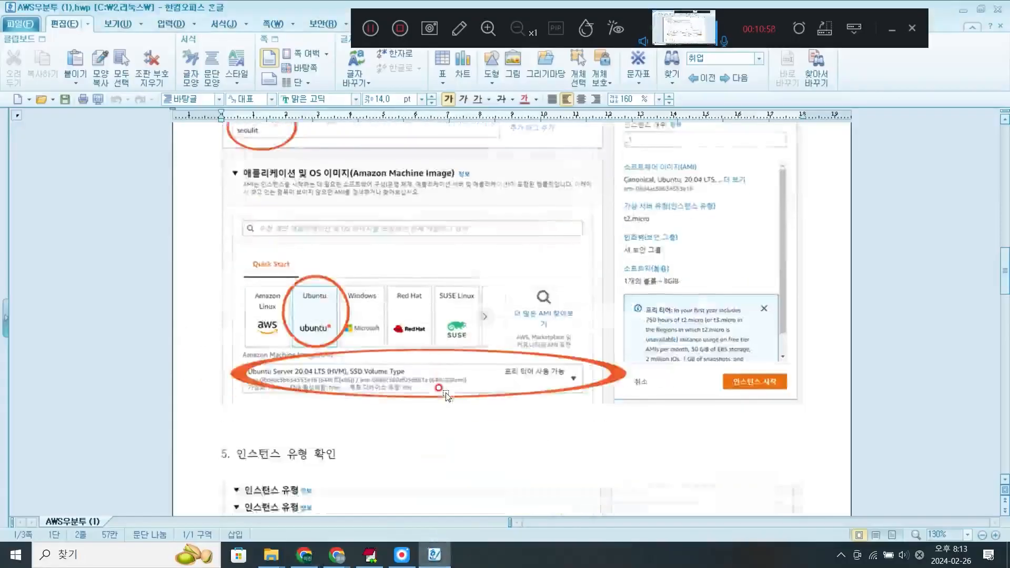
{"action": "scroll", "coordinate": [446, 395], "scroll_direction": "down", "scroll_amount": 15}
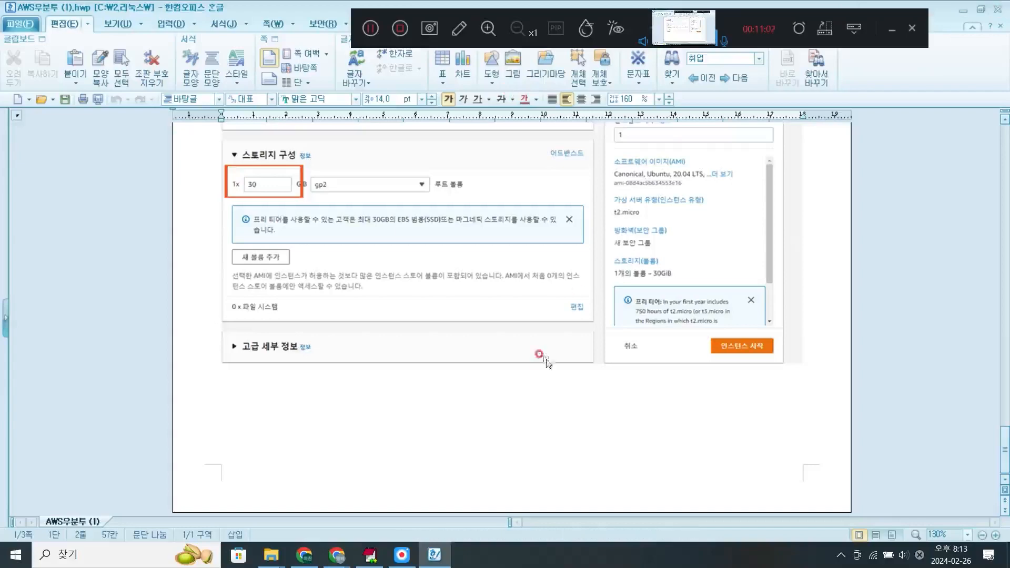
{"action": "scroll", "coordinate": [547, 363], "scroll_direction": "up", "scroll_amount": 18}
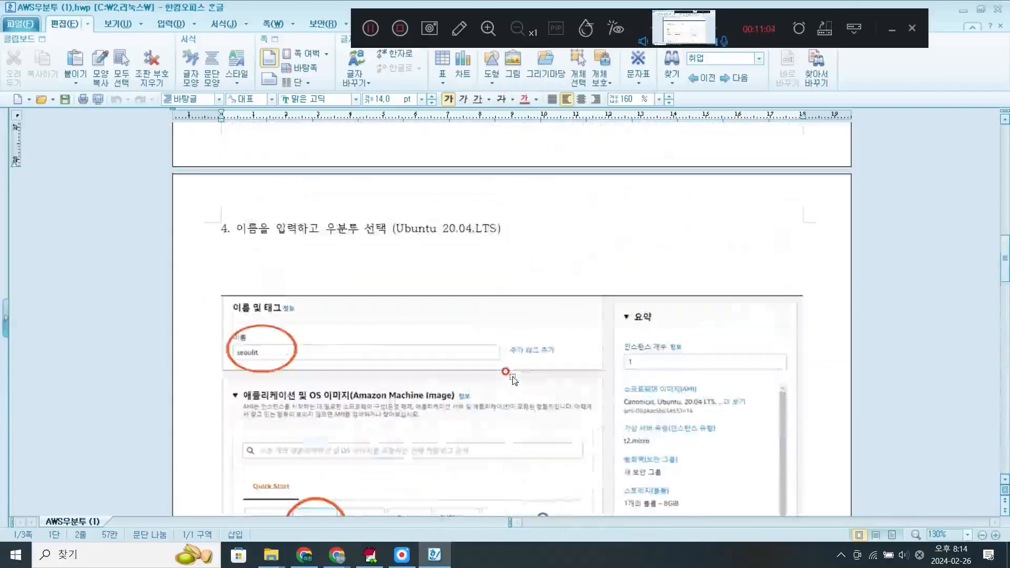
{"action": "scroll", "coordinate": [508, 378], "scroll_direction": "up", "scroll_amount": 10}
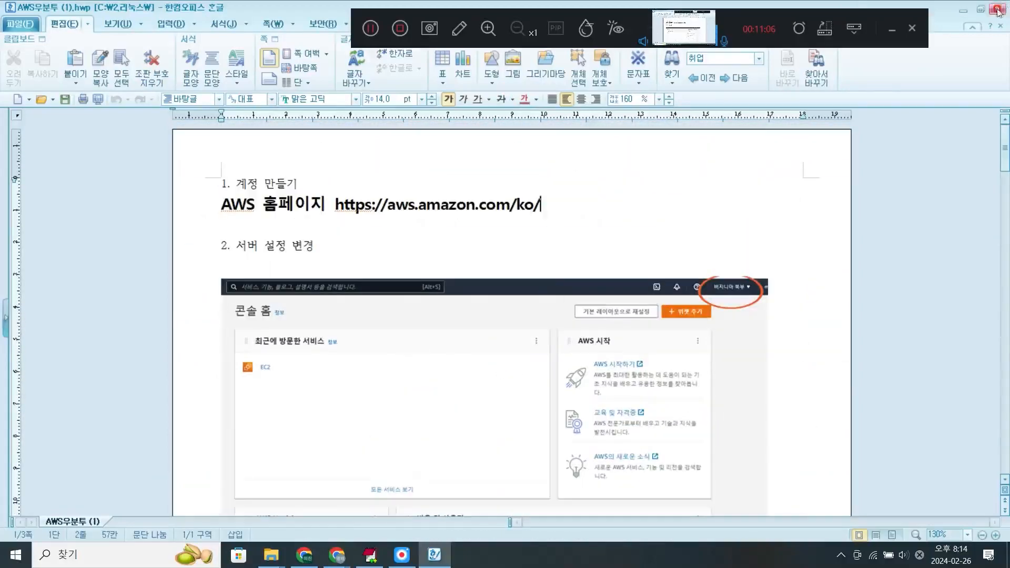
{"action": "left_click", "coordinate": [998, 10]}
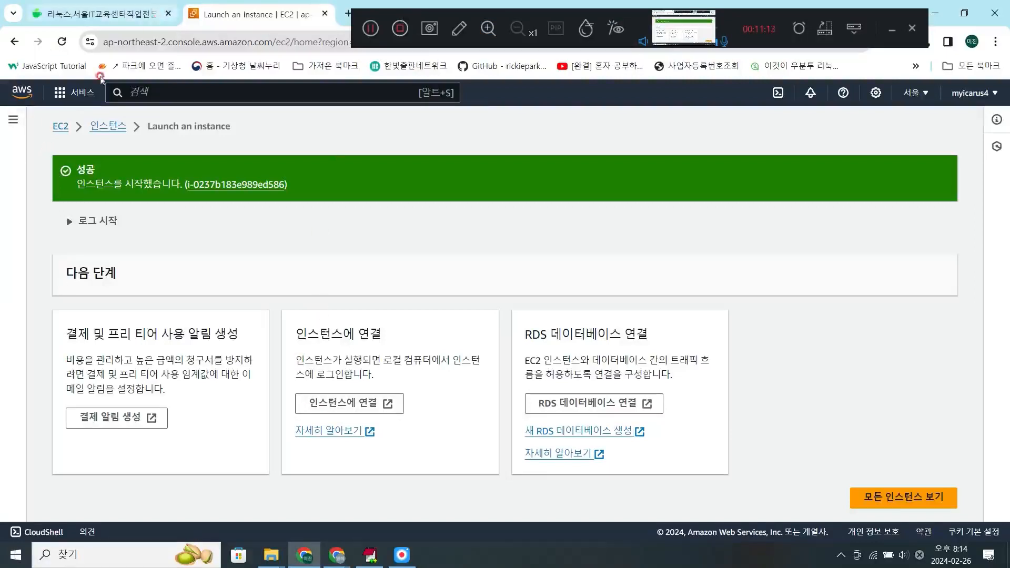
- Open the 2024ubuntu instance from the EC2 instances list and examine its summary and details
{"action": "left_click", "coordinate": [13, 120]}
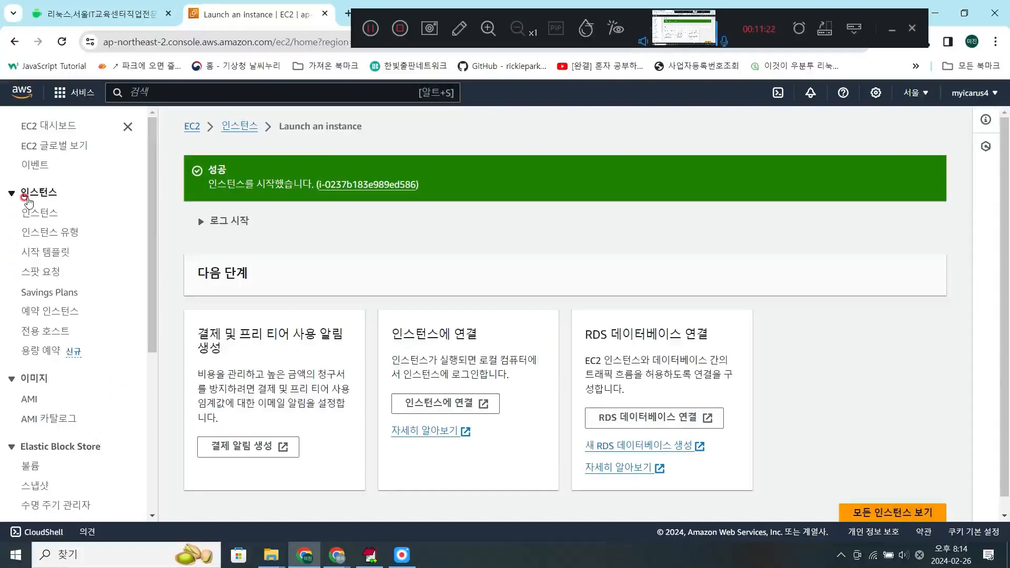
{"action": "left_click", "coordinate": [32, 212]}
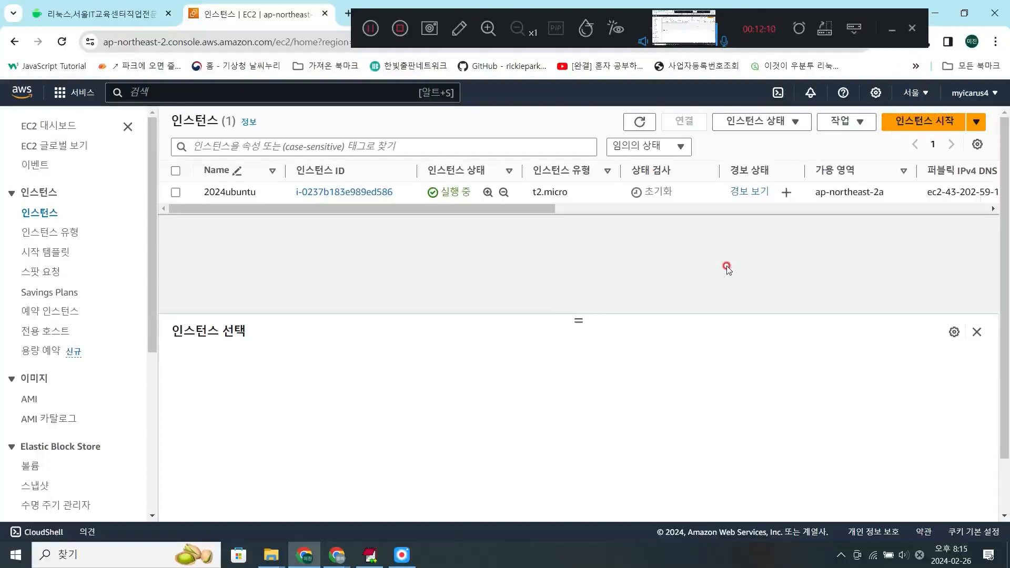
{"action": "left_click", "coordinate": [346, 194]}
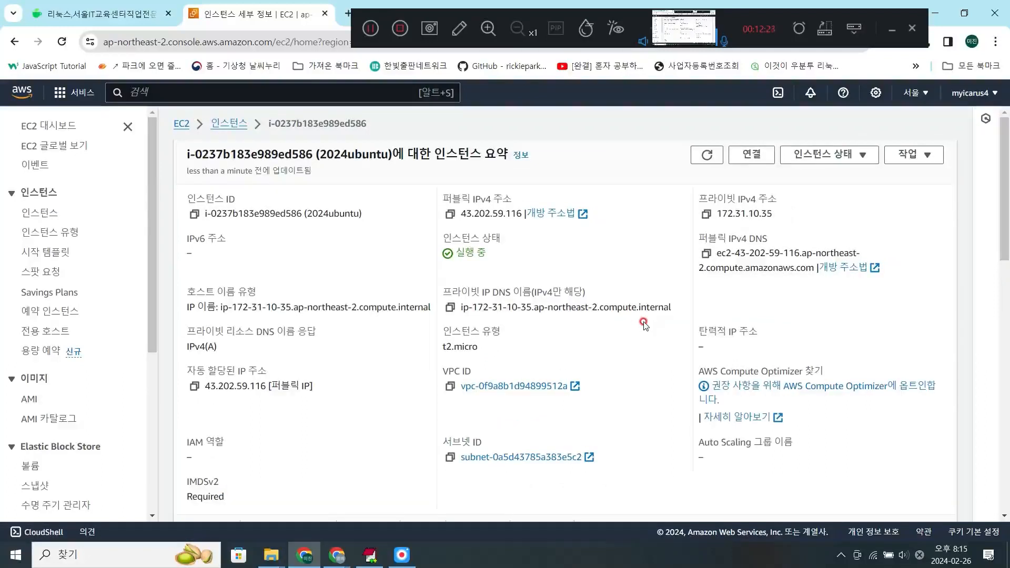
{"action": "scroll", "coordinate": [644, 325], "scroll_direction": "down", "scroll_amount": 6}
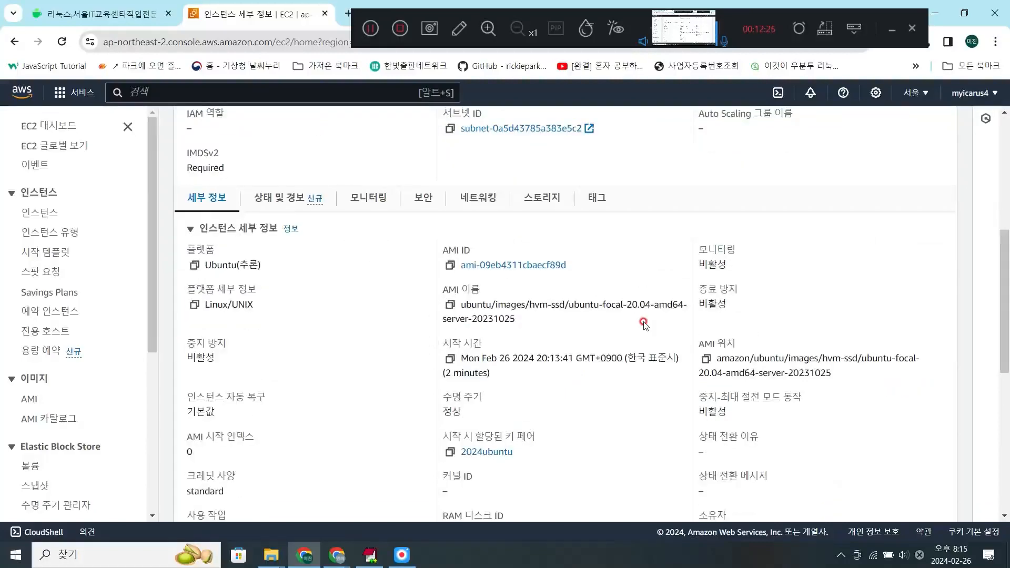
{"action": "scroll", "coordinate": [644, 325], "scroll_direction": "down", "scroll_amount": 1}
{"action": "scroll", "coordinate": [644, 325], "scroll_direction": "down", "scroll_amount": 3}
{"action": "scroll", "coordinate": [644, 325], "scroll_direction": "up", "scroll_amount": 10}
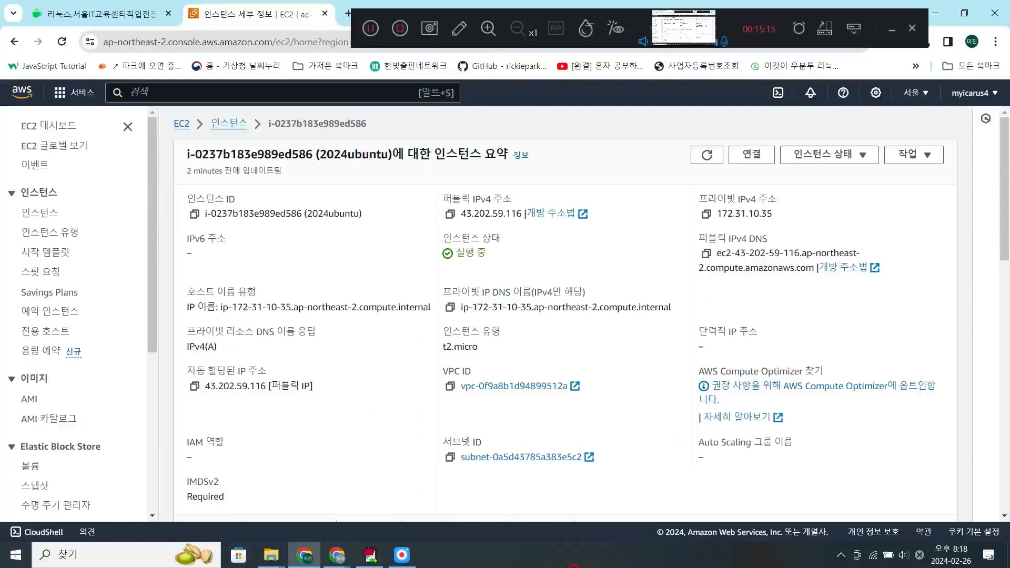
- Check the 2024ubuntu.pem key file in the Downloads folder in File Explorer, and return to the desktop
{"action": "right_click", "coordinate": [530, 561]}
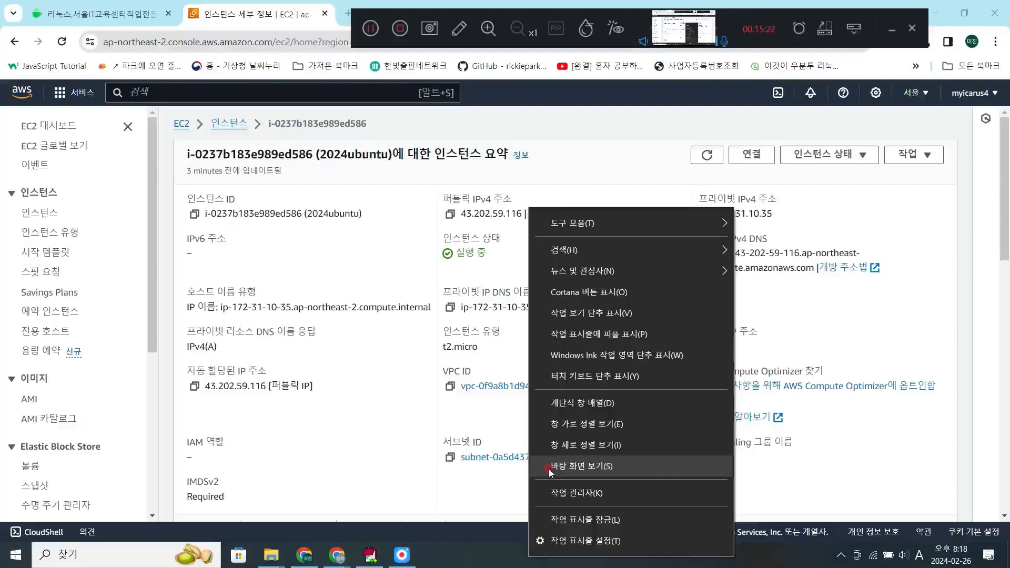
{"action": "left_click", "coordinate": [550, 470]}
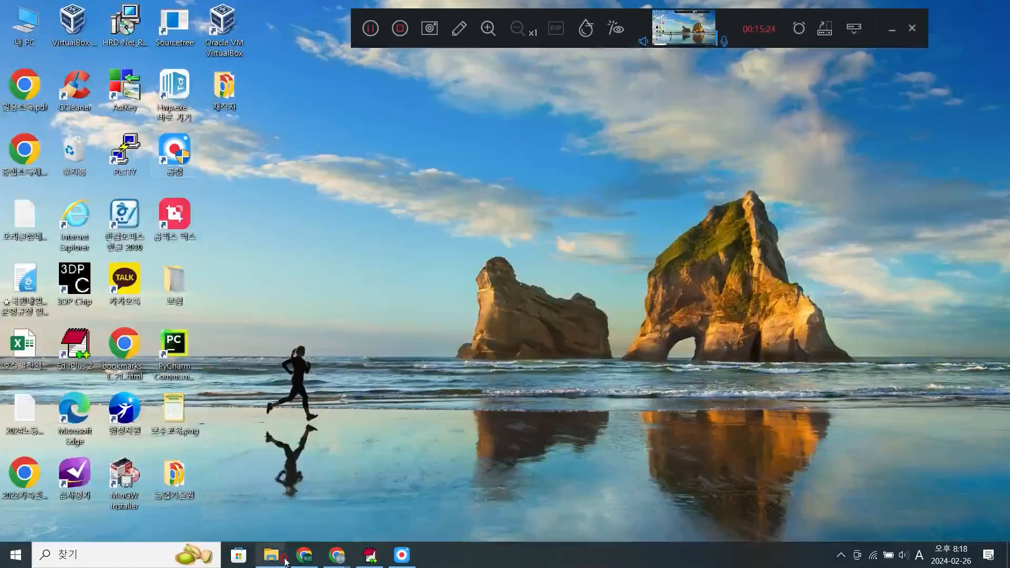
{"action": "mouse_move", "coordinate": [284, 561]}
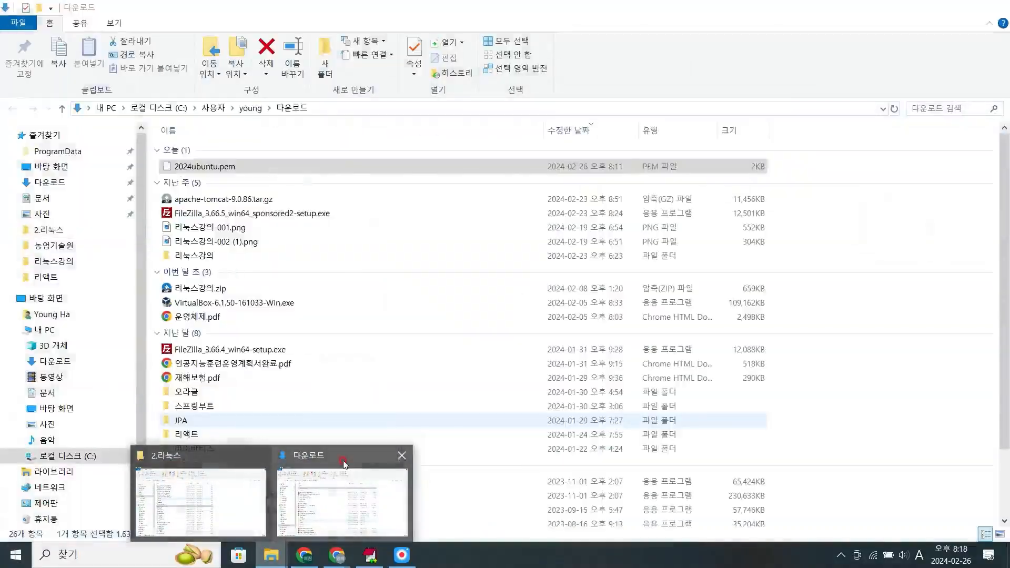
{"action": "left_click", "coordinate": [345, 464]}
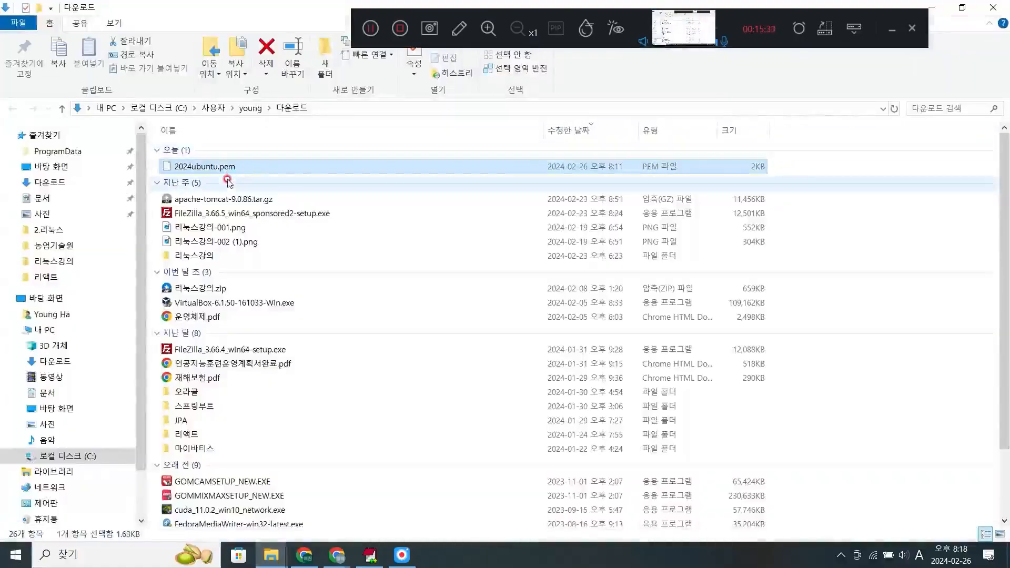
{"action": "right_click", "coordinate": [562, 561]}
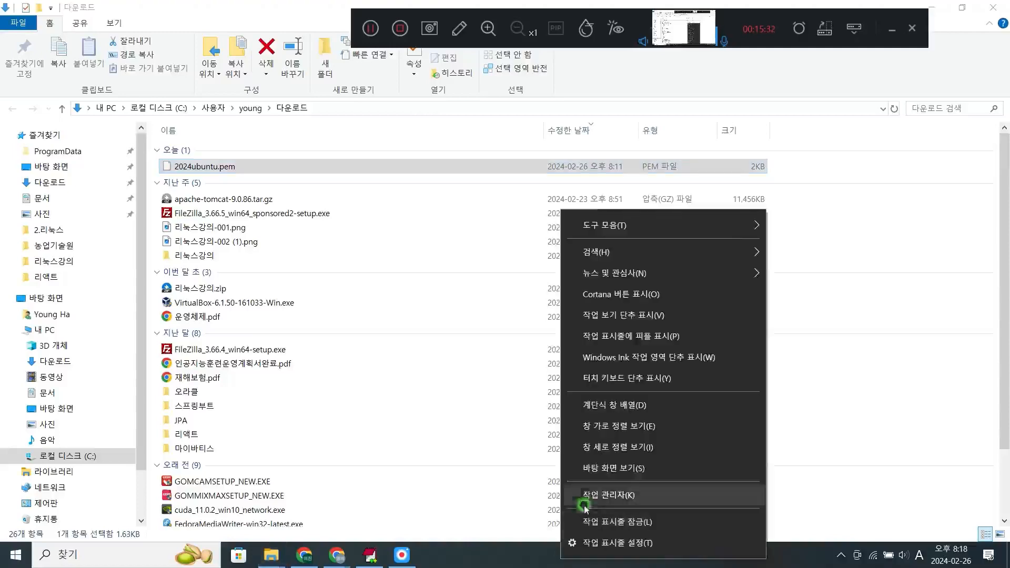
{"action": "left_click", "coordinate": [587, 467]}
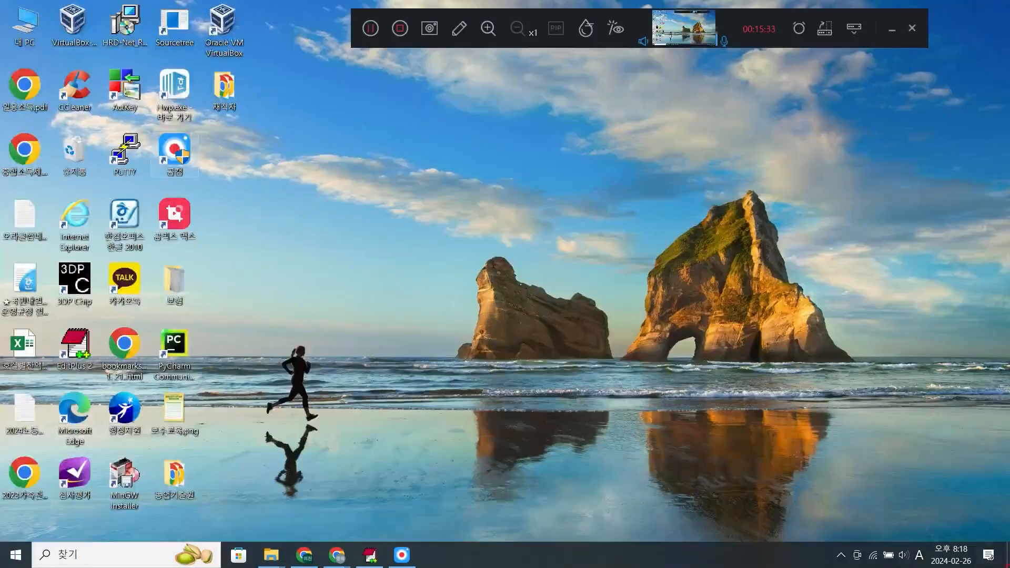
- Launch PuTTYgen from the installed PuTTY (64-bit) programs
{"action": "left_click", "coordinate": [9, 557]}
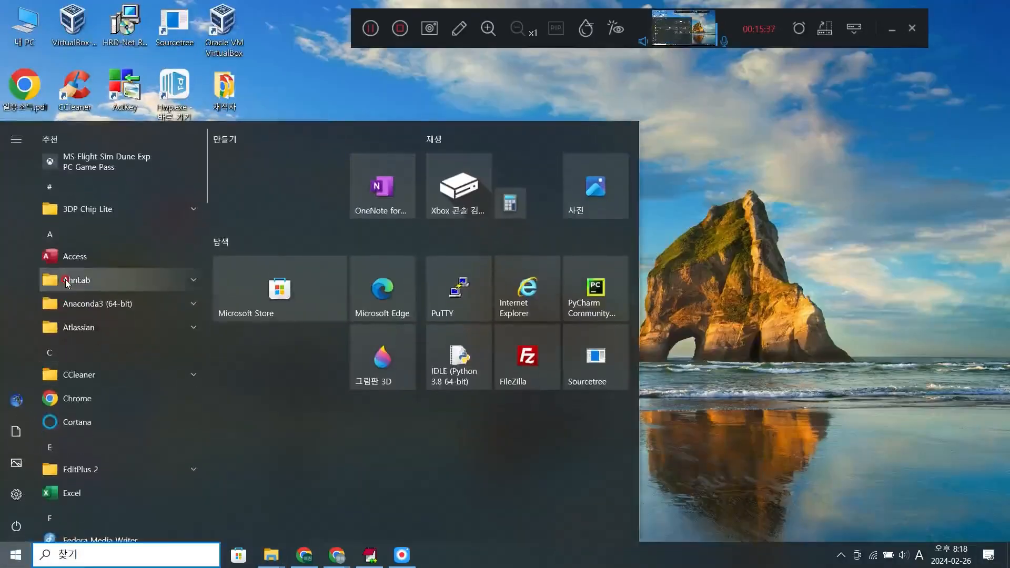
{"action": "scroll", "coordinate": [106, 291], "scroll_direction": "down", "scroll_amount": 8}
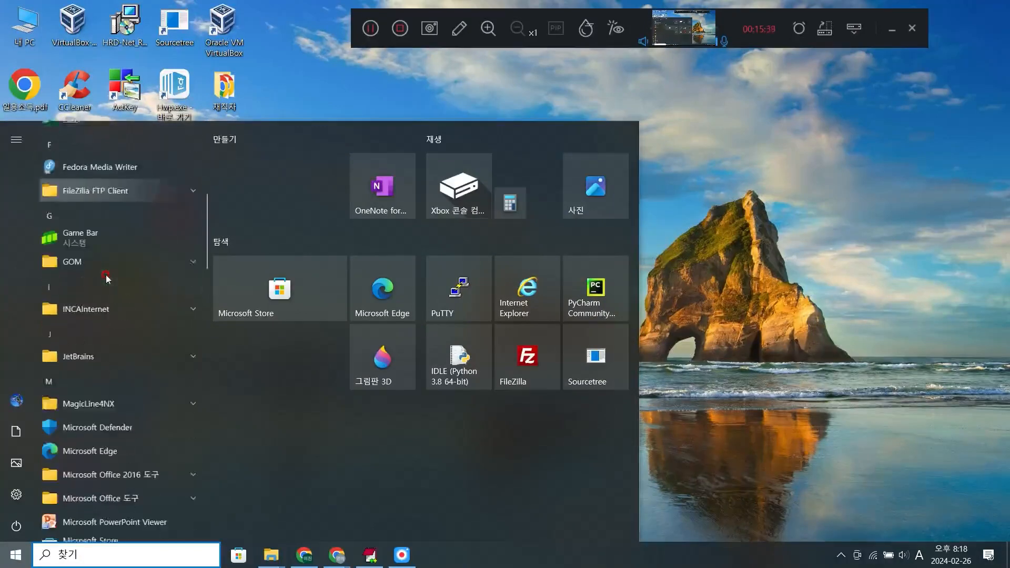
{"action": "scroll", "coordinate": [106, 279], "scroll_direction": "down", "scroll_amount": 10}
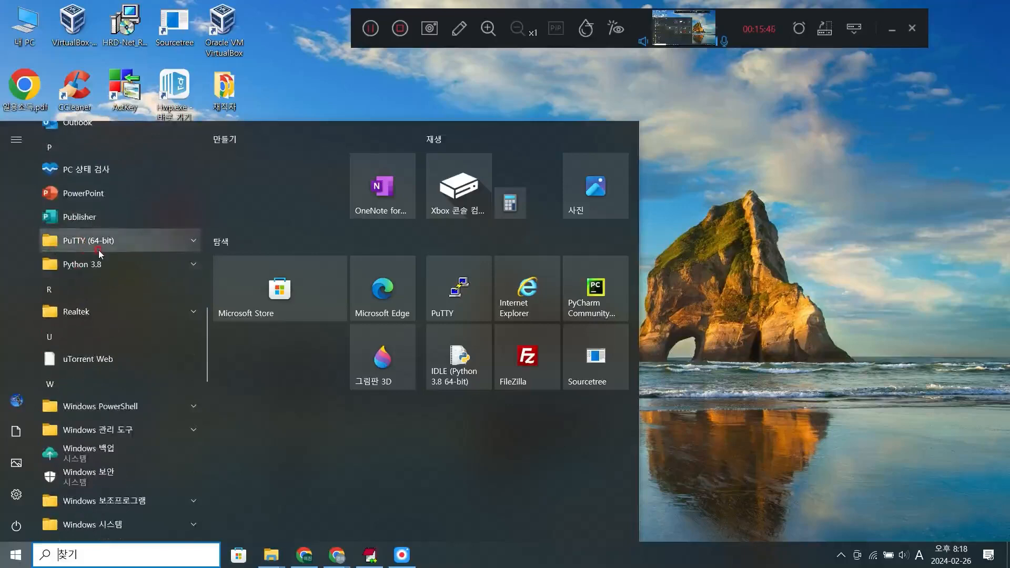
{"action": "left_click", "coordinate": [196, 245]}
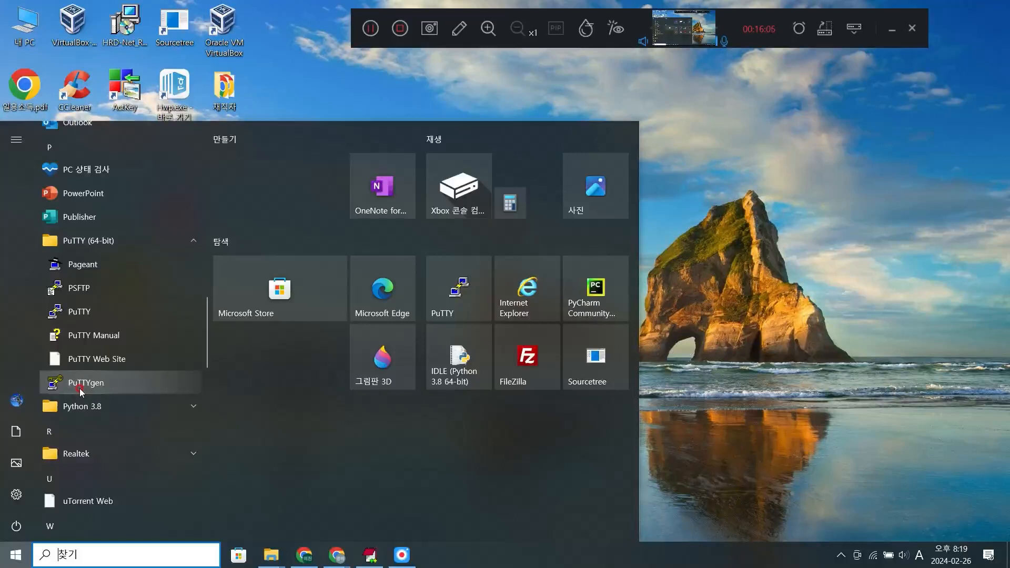
{"action": "left_click", "coordinate": [675, 214]}
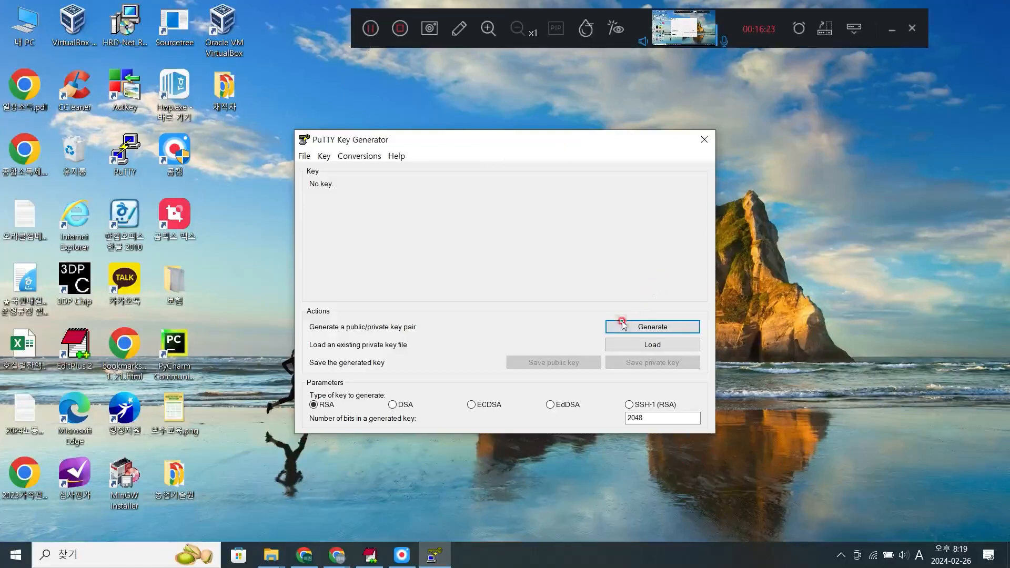
- Load the existing private key 2024ubuntu.pem from the Downloads folder into PuTTYgen, with all file types listed
{"action": "left_click", "coordinate": [653, 343]}
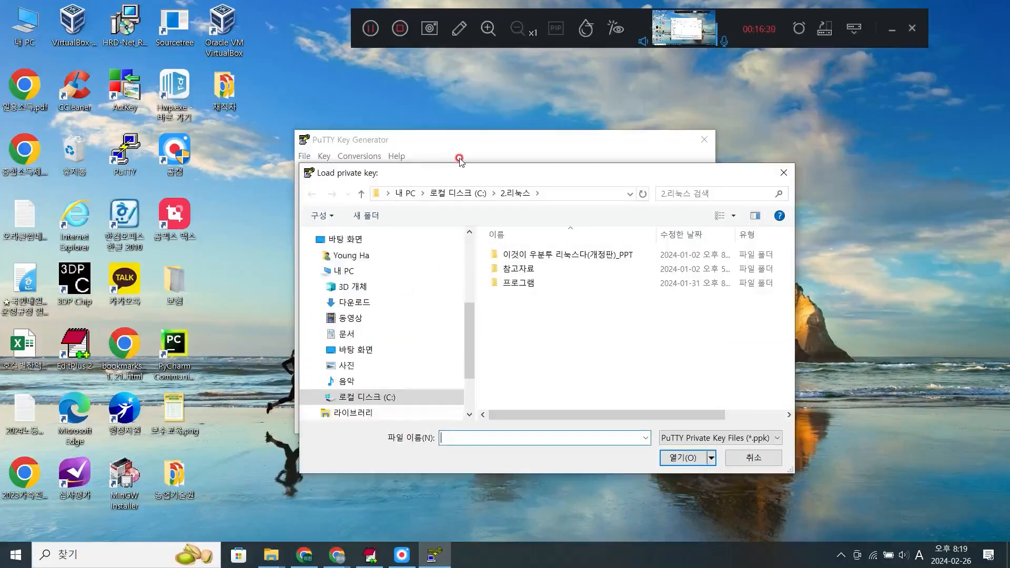
{"action": "left_click", "coordinate": [355, 303]}
{"action": "left_click", "coordinate": [668, 439]}
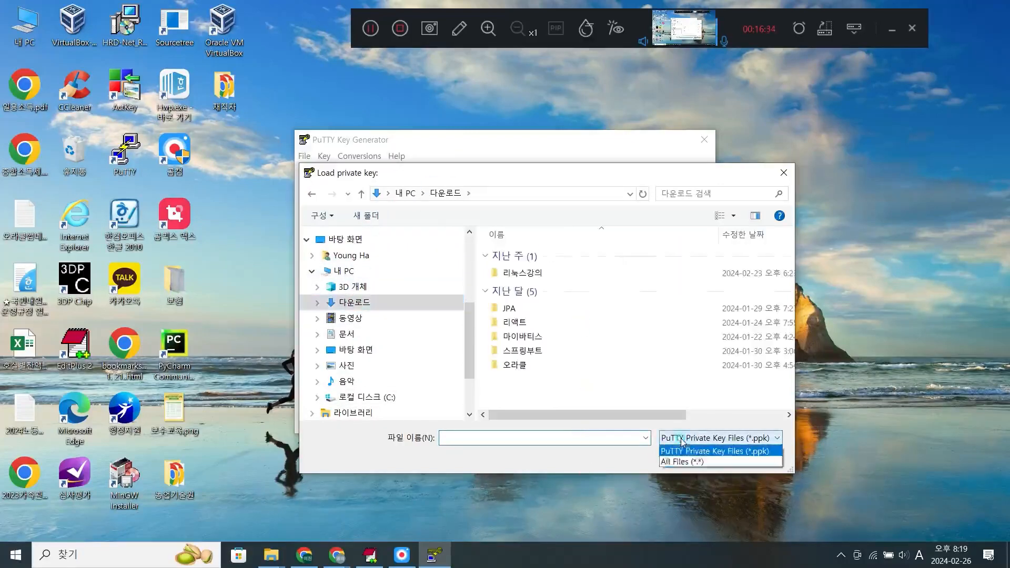
{"action": "left_click", "coordinate": [683, 462]}
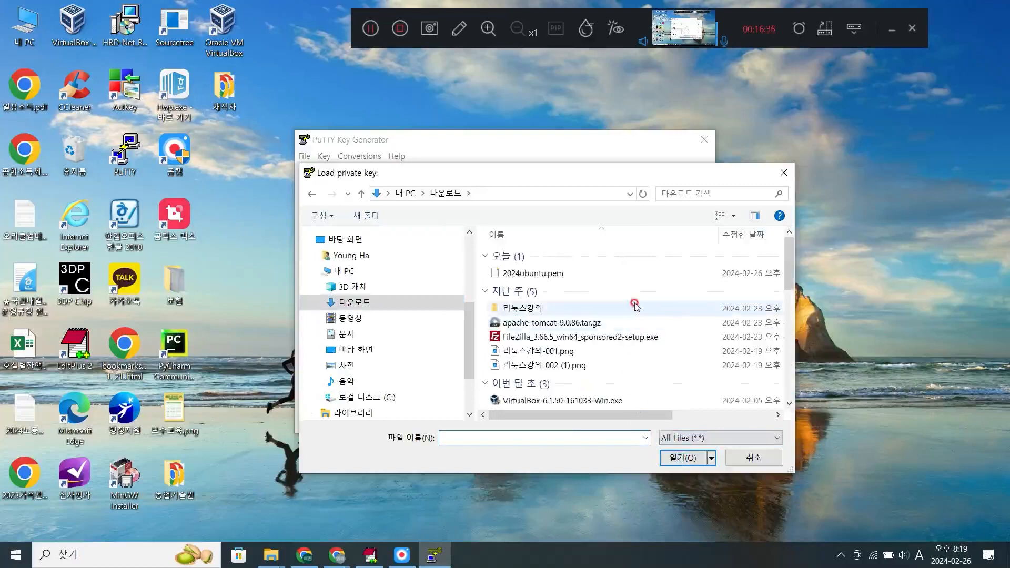
{"action": "left_click", "coordinate": [544, 275]}
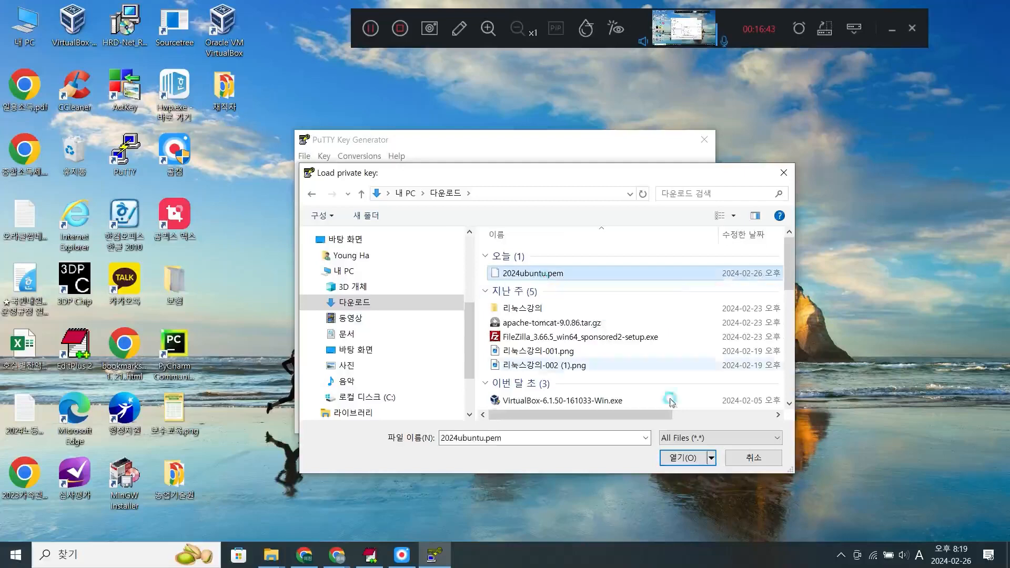
{"action": "left_click", "coordinate": [678, 459]}
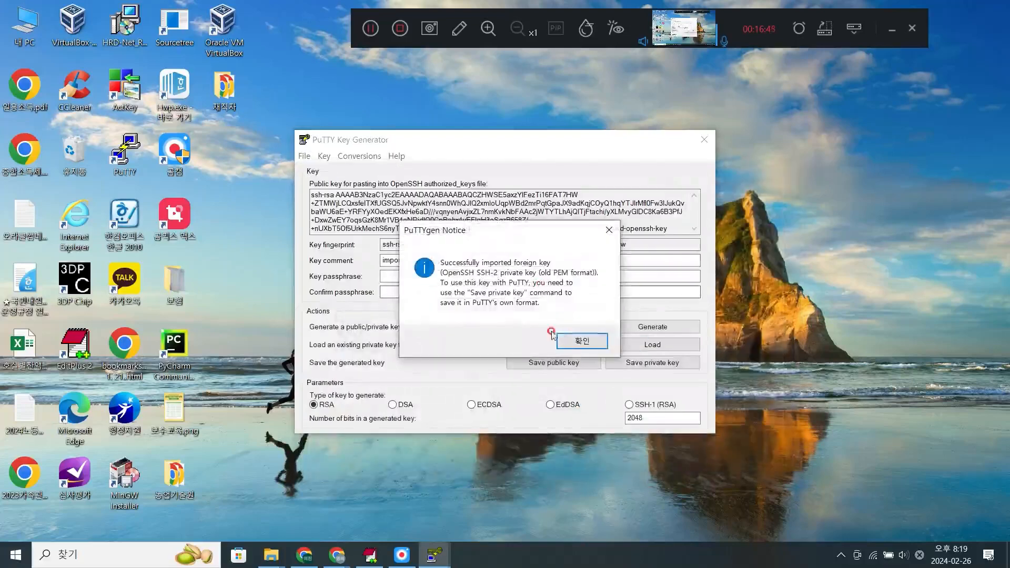
{"action": "left_click", "coordinate": [583, 341]}
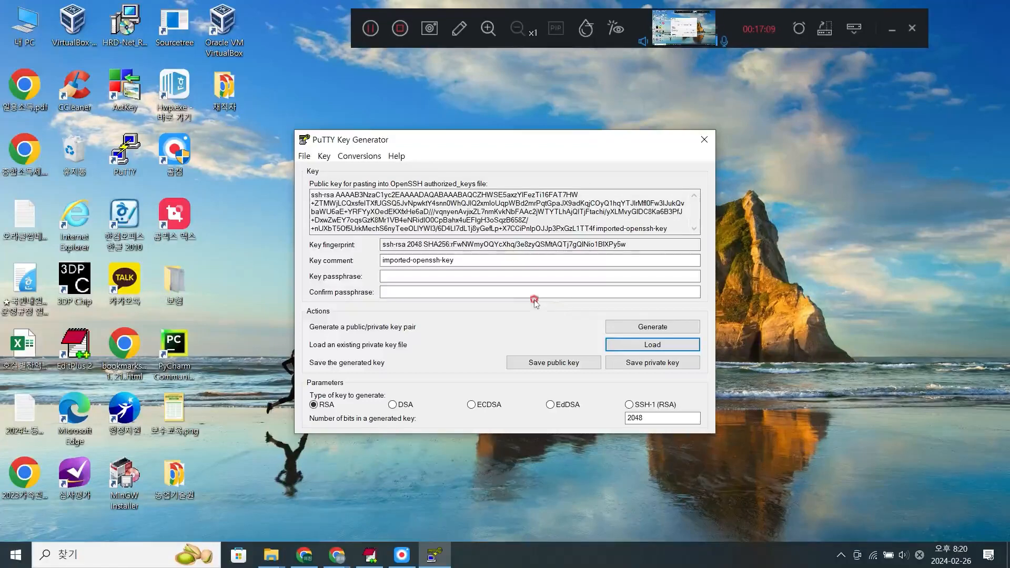
- Save the private key without a passphrase as 2024ubuntu.ppk in the 2.리눅스 folder on drive C
{"action": "left_click", "coordinate": [663, 367]}
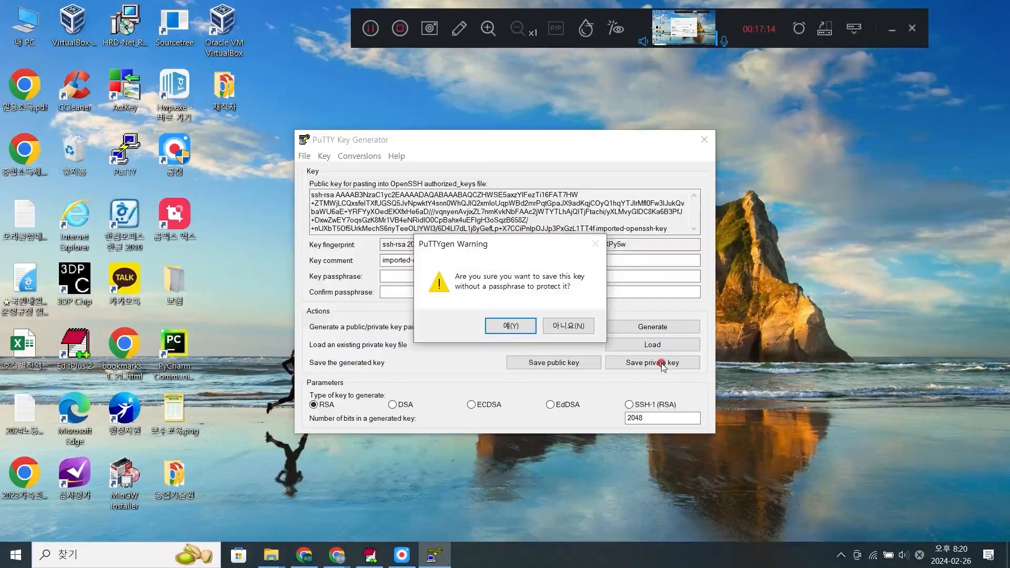
{"action": "left_click", "coordinate": [518, 339]}
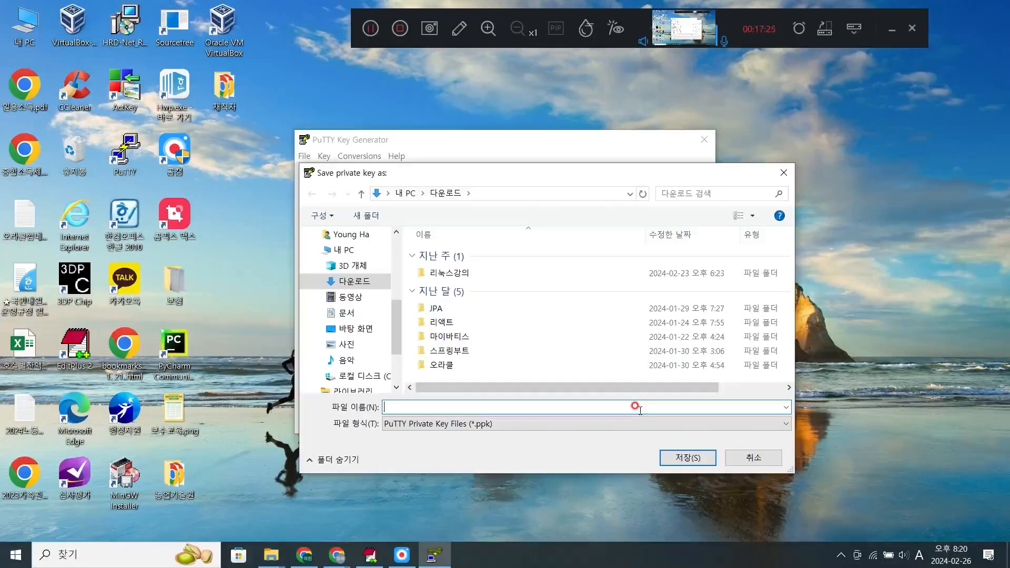
{"action": "type", "text": "2024"}
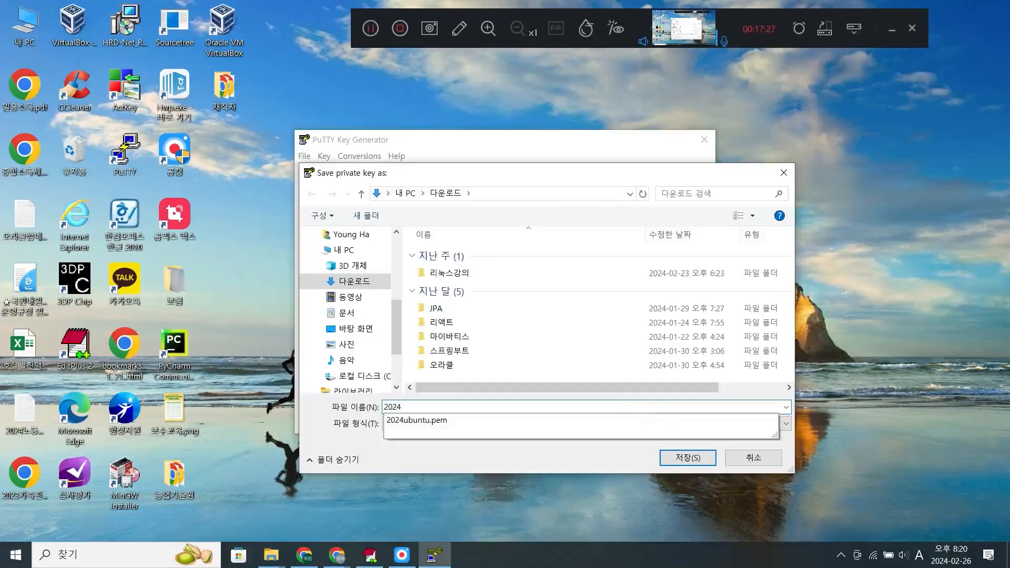
{"action": "type", "text": "ubuntu.ppk"}
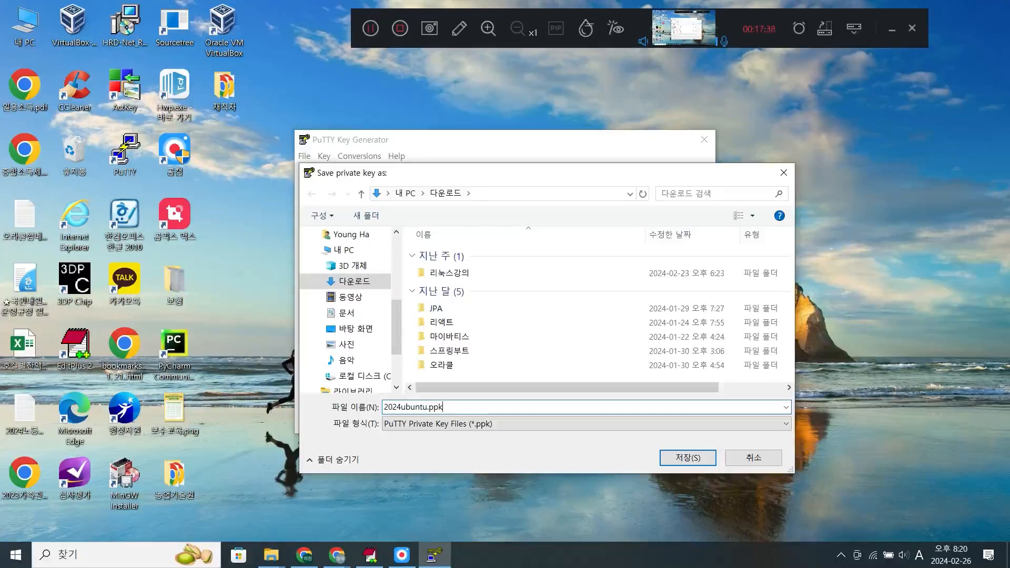
{"action": "left_click", "coordinate": [635, 406]}
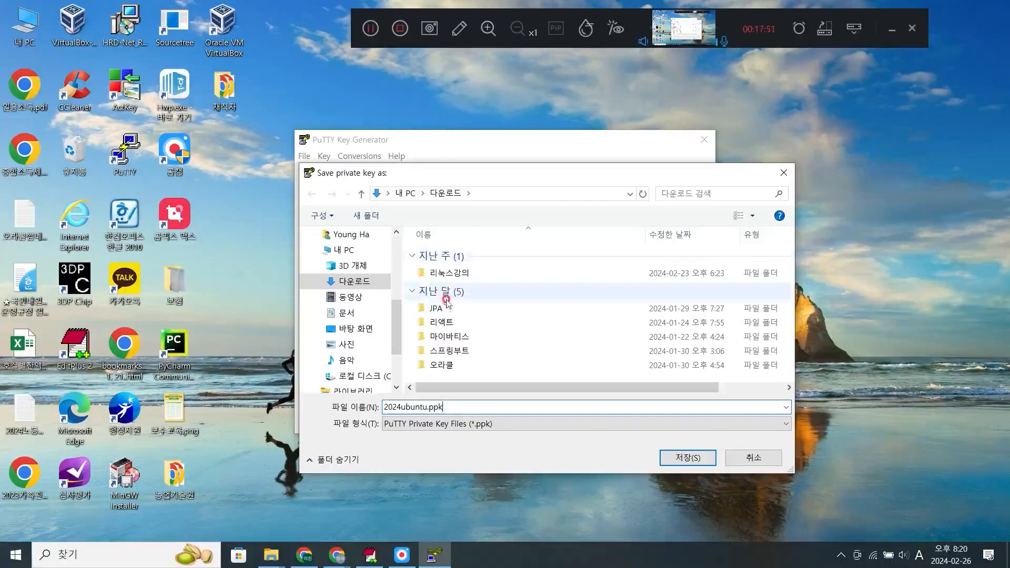
{"action": "scroll", "coordinate": [348, 305], "scroll_direction": "down", "scroll_amount": 2}
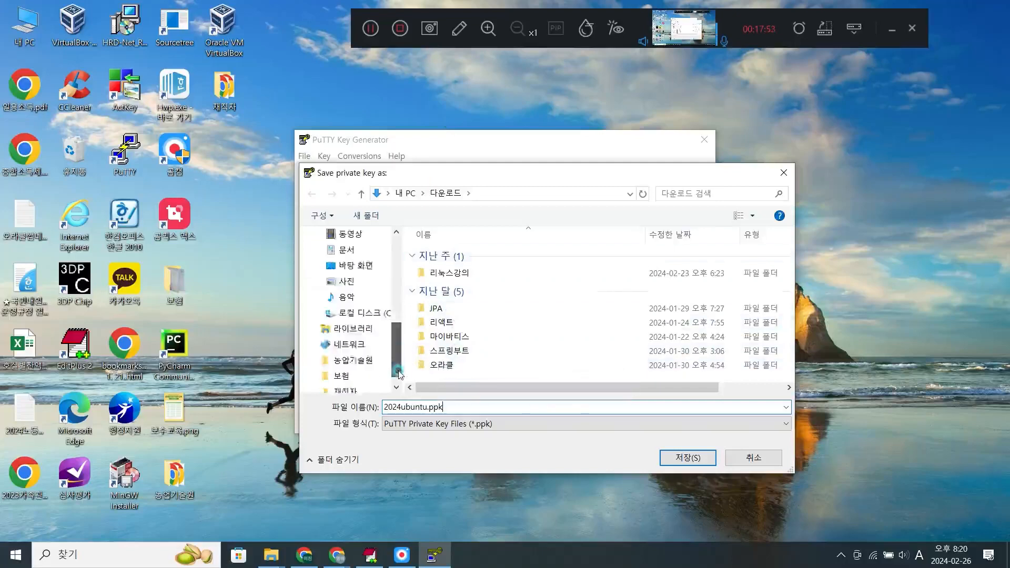
{"action": "left_click", "coordinate": [348, 304]}
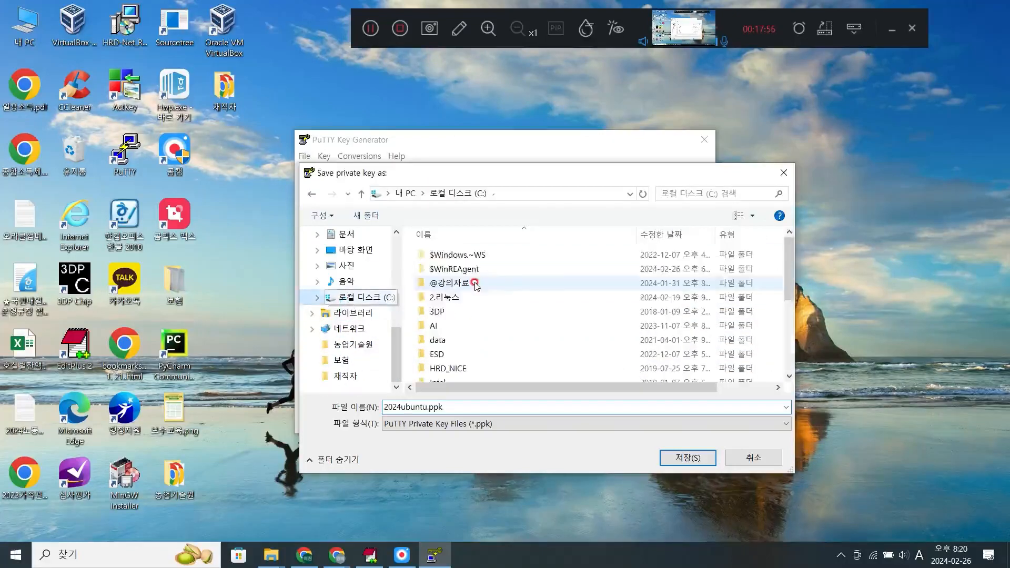
{"action": "double_click", "coordinate": [477, 304]}
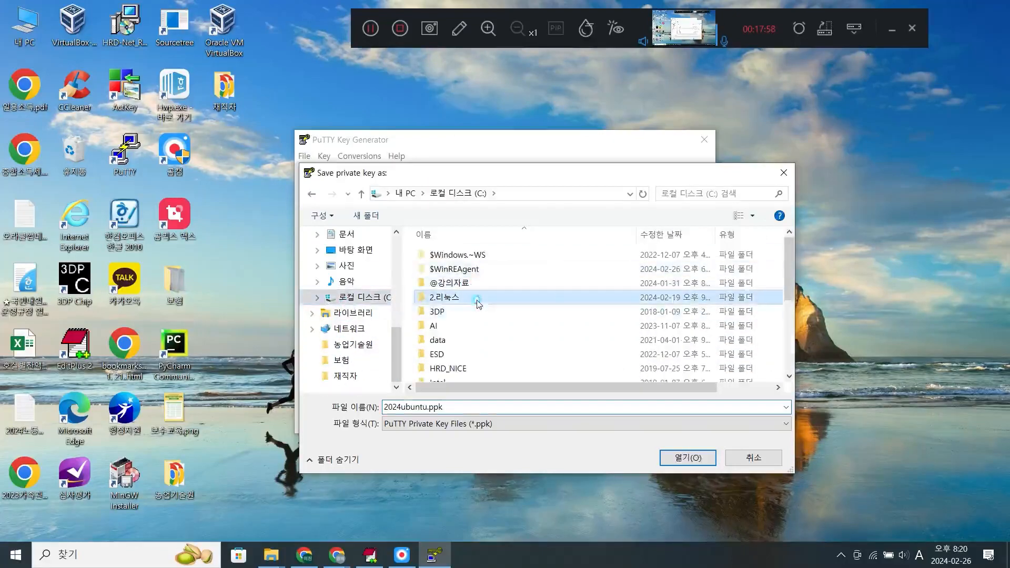
{"action": "left_click", "coordinate": [687, 457]}
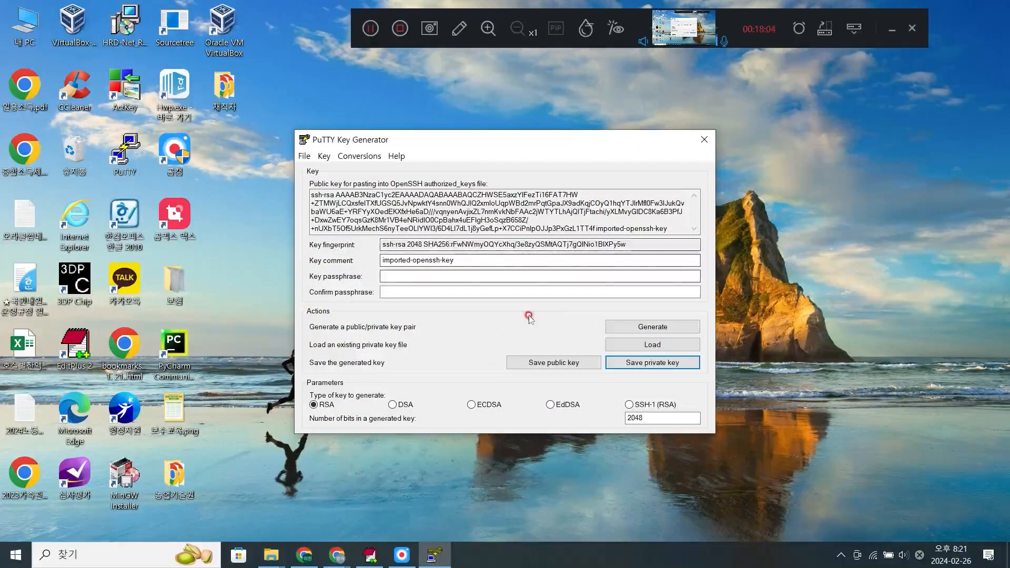
- Check for the 2024ubuntu.ppk file in the 2.리눅스 folder in File Explorer, and close PuTTYgen
{"action": "left_click", "coordinate": [280, 559]}
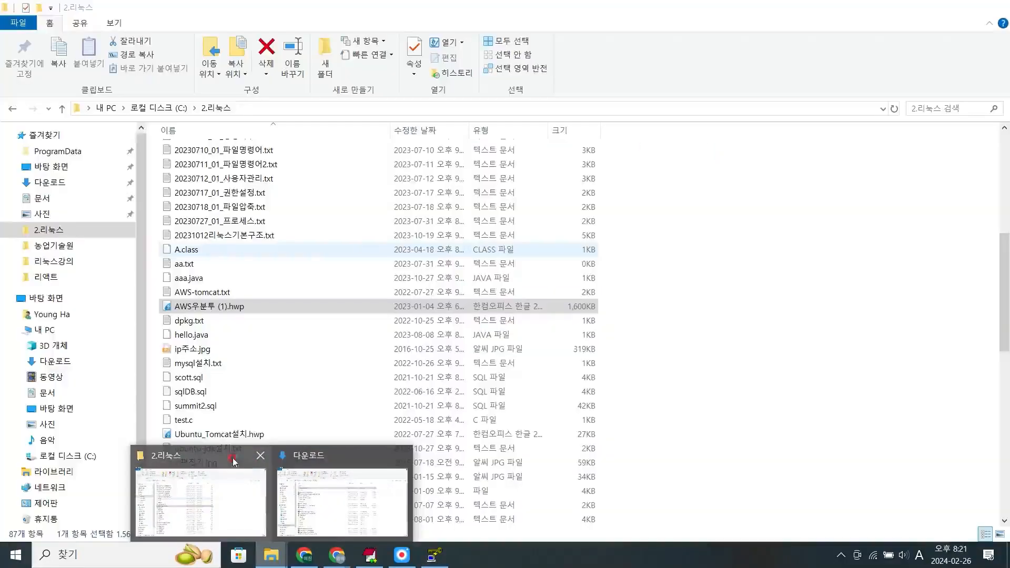
{"action": "left_click", "coordinate": [251, 467]}
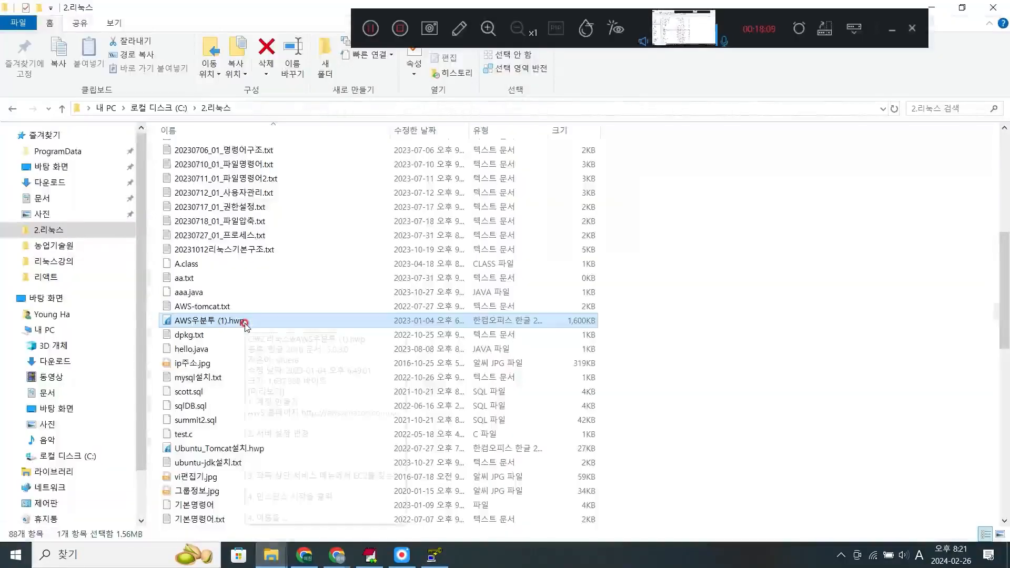
{"action": "scroll", "coordinate": [247, 327], "scroll_direction": "down", "scroll_amount": 4}
{"action": "scroll", "coordinate": [246, 326], "scroll_direction": "up", "scroll_amount": 10}
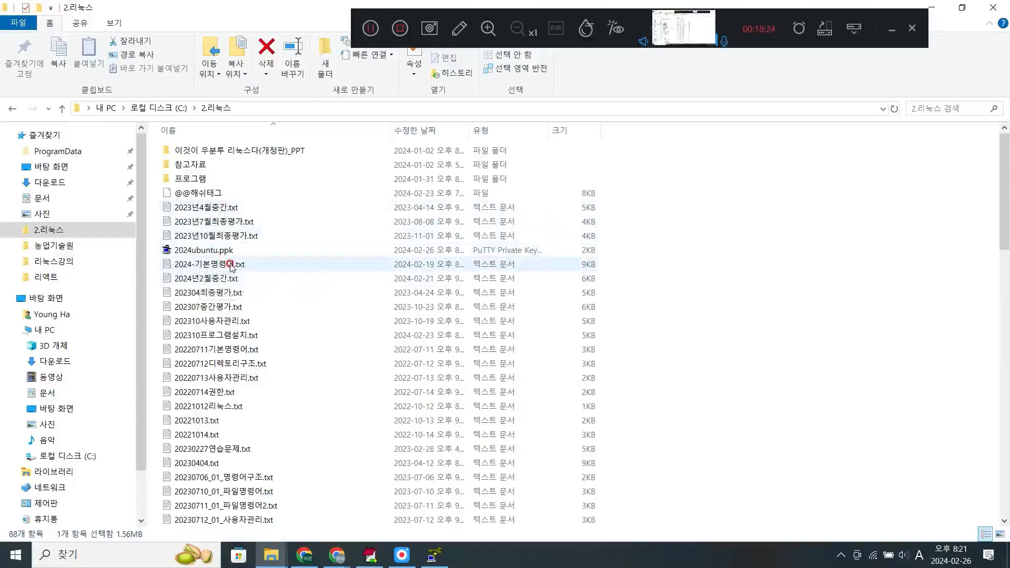
{"action": "left_click", "coordinate": [435, 556]}
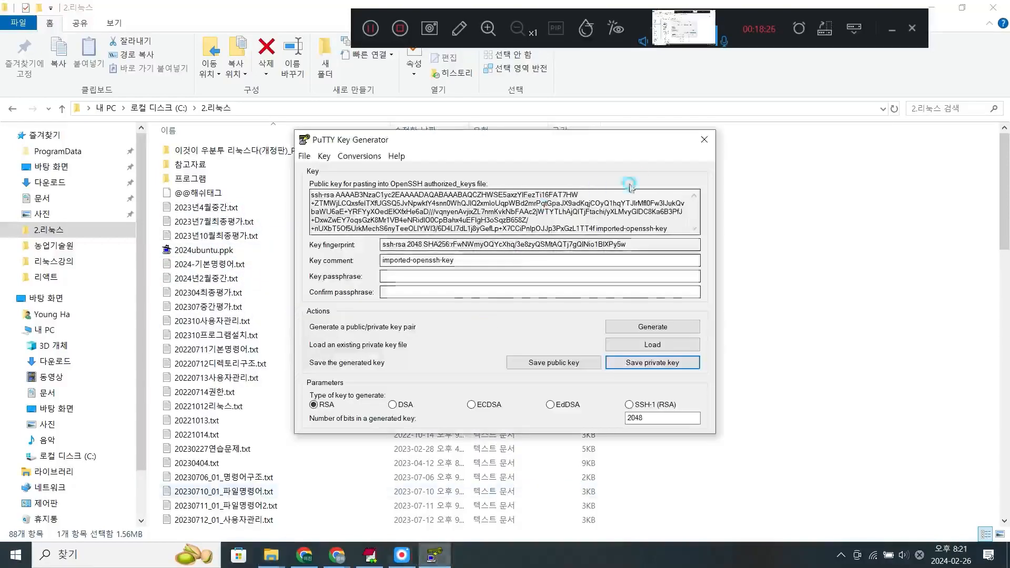
{"action": "left_click", "coordinate": [703, 141]}
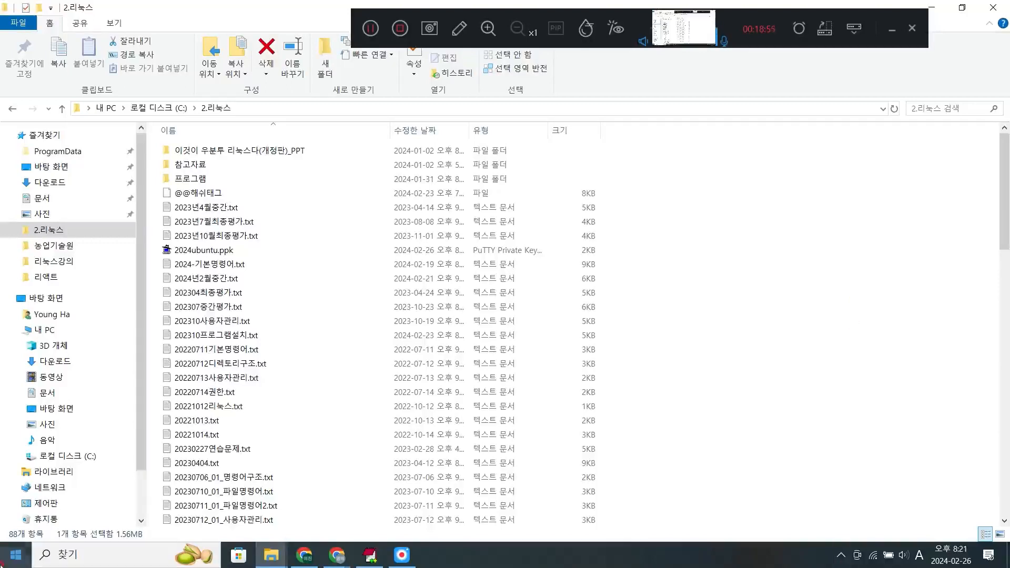
- Launch the PuTTY SSH client
{"action": "left_click", "coordinate": [7, 562]}
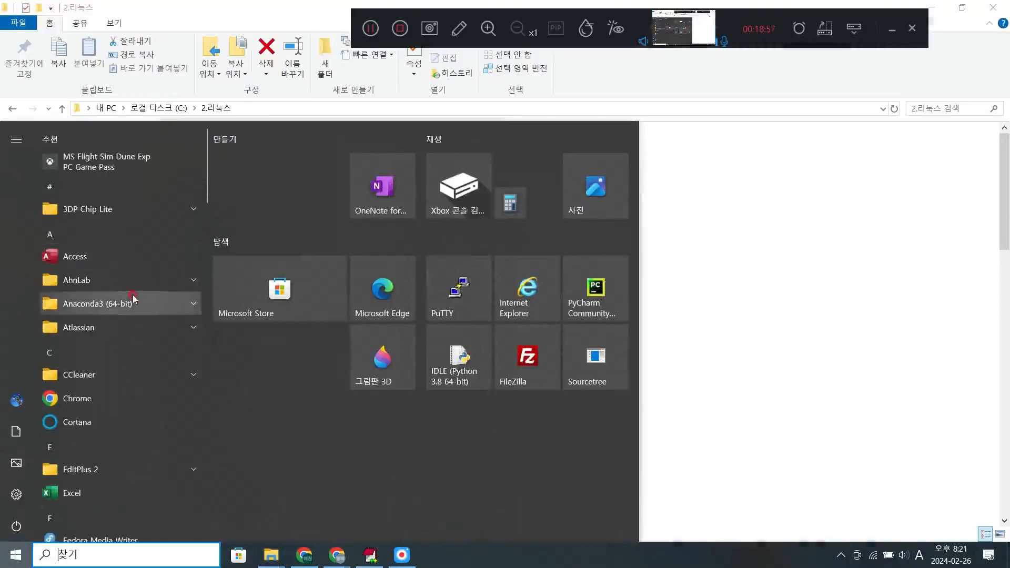
{"action": "scroll", "coordinate": [135, 299], "scroll_direction": "down", "scroll_amount": 3}
{"action": "scroll", "coordinate": [134, 299], "scroll_direction": "down", "scroll_amount": 2}
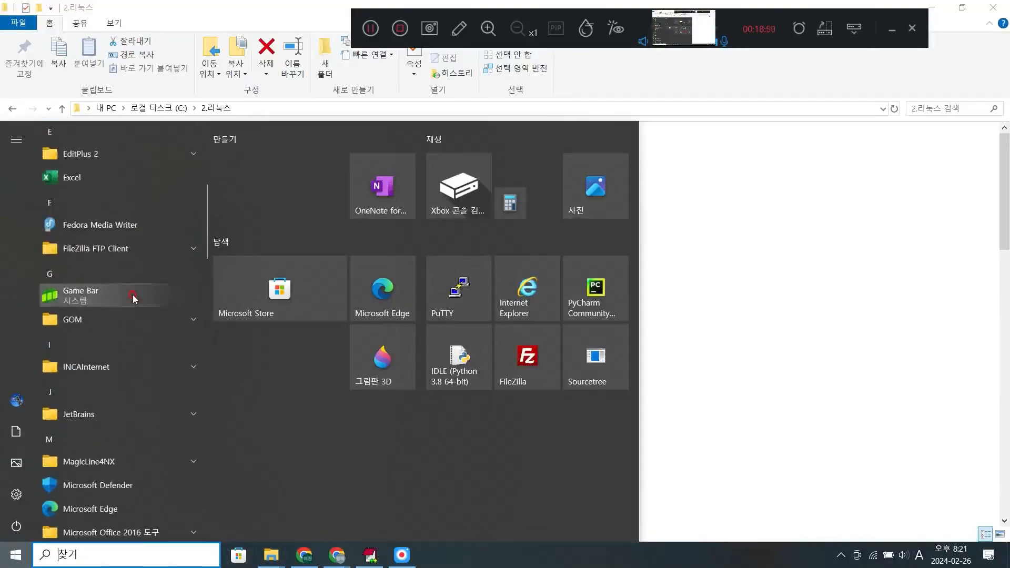
{"action": "left_click", "coordinate": [737, 329]}
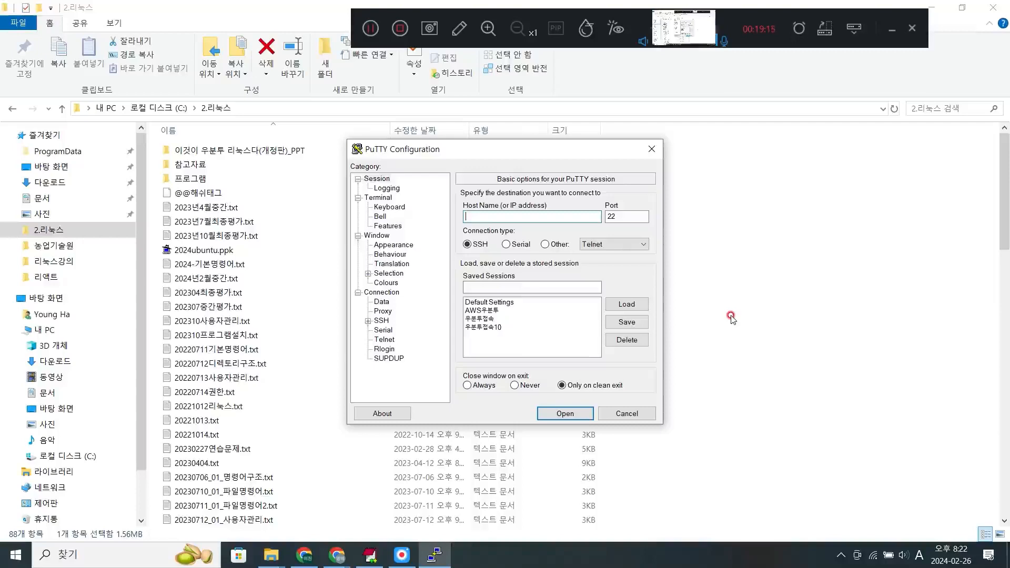
- Copy the 2024ubuntu instance's public IPv4 DNS from the EC2 console in Chrome and paste it as the PuTTY session's host name
{"action": "left_click", "coordinate": [294, 558]}
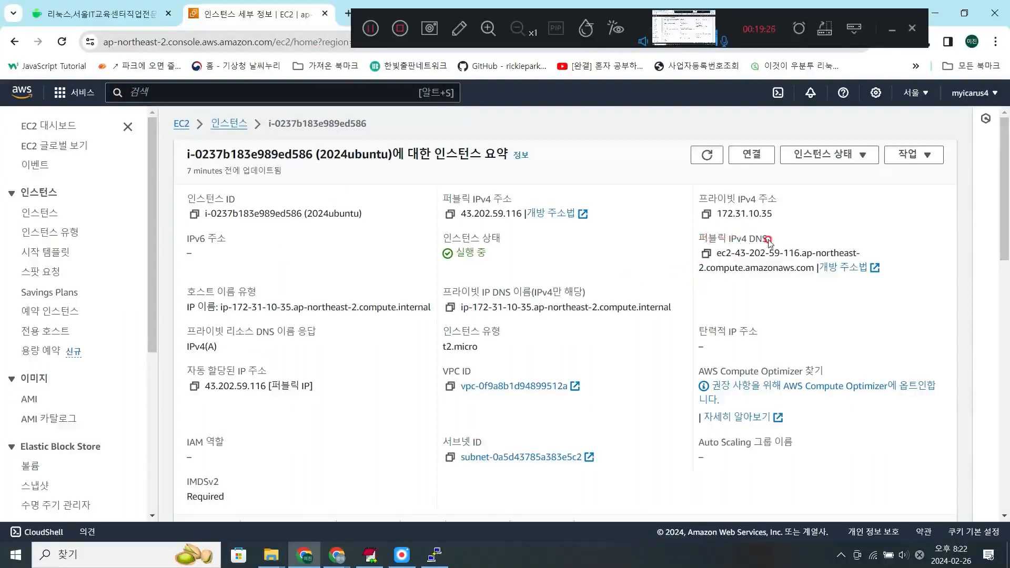
{"action": "left_click", "coordinate": [705, 255]}
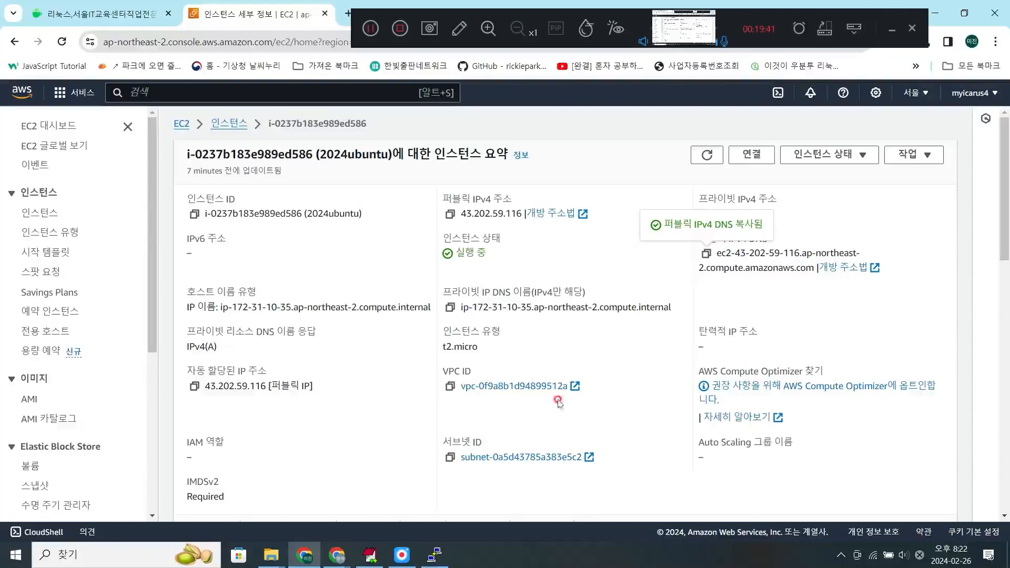
{"action": "left_click", "coordinate": [434, 554]}
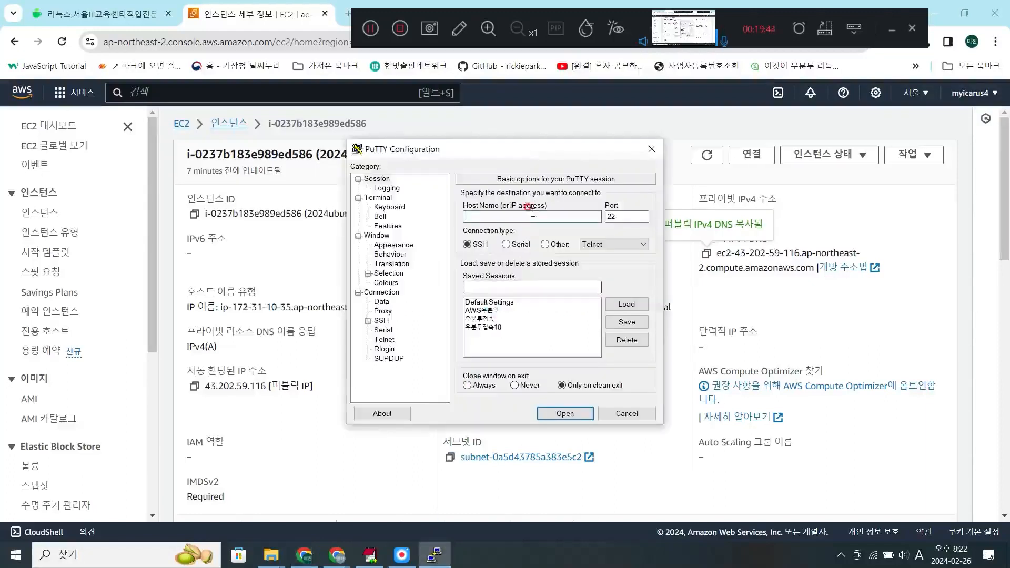
{"action": "key", "text": "ctrl+v"}
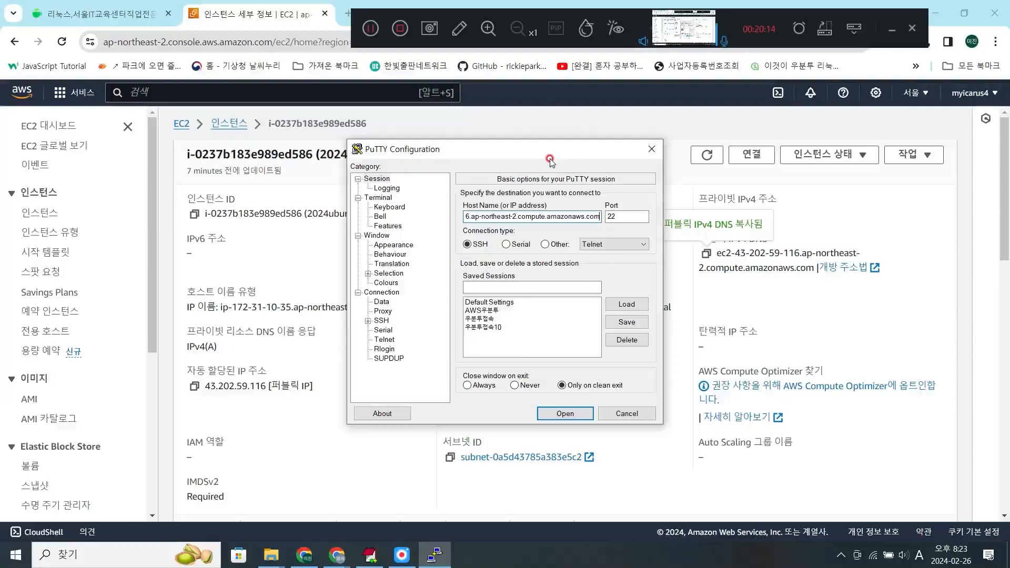
- Open the Credentials settings under SSH authentication in the PuTTY configuration
{"action": "left_click", "coordinate": [368, 321]}
{"action": "left_click", "coordinate": [369, 311]}
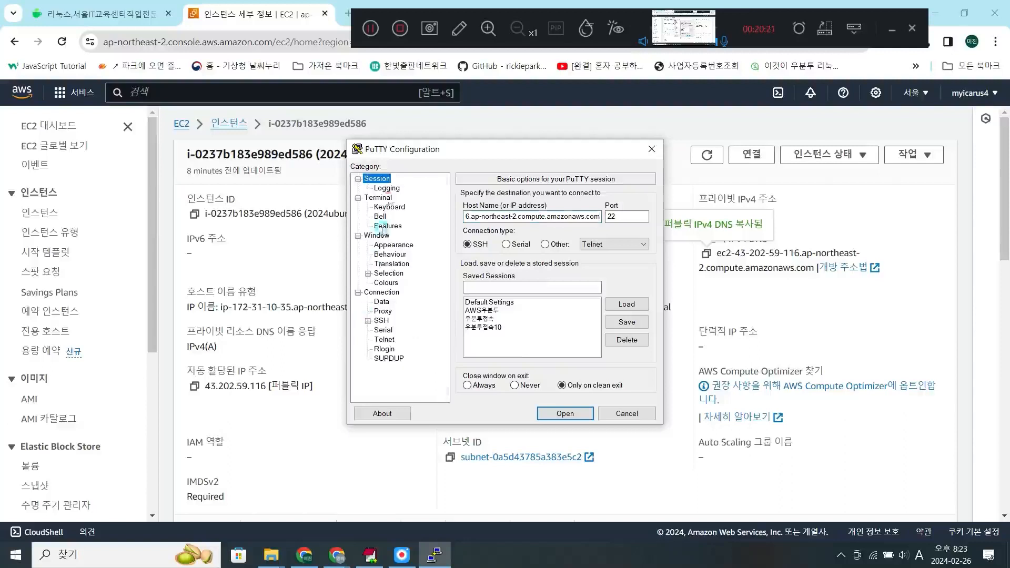
{"action": "left_click", "coordinate": [369, 323]}
{"action": "scroll", "coordinate": [370, 325], "scroll_direction": "down", "scroll_amount": 1}
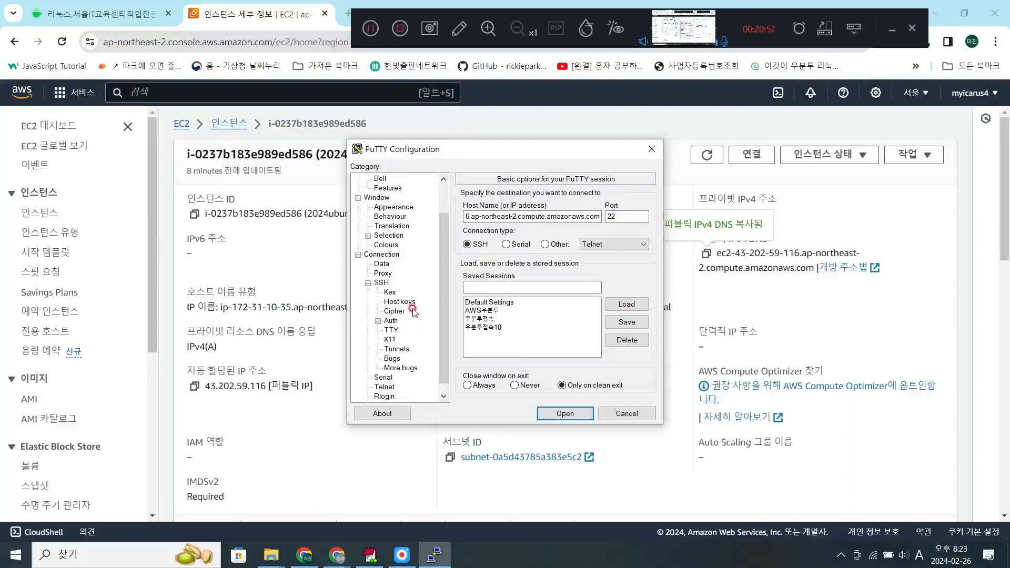
{"action": "left_click", "coordinate": [380, 284]}
{"action": "left_click", "coordinate": [367, 284]}
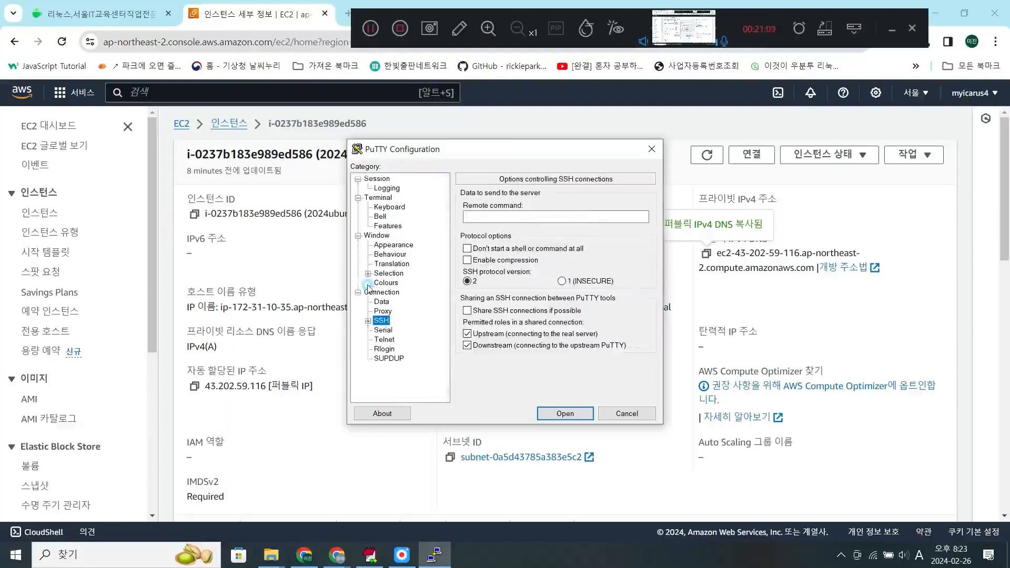
{"action": "left_click", "coordinate": [367, 321]}
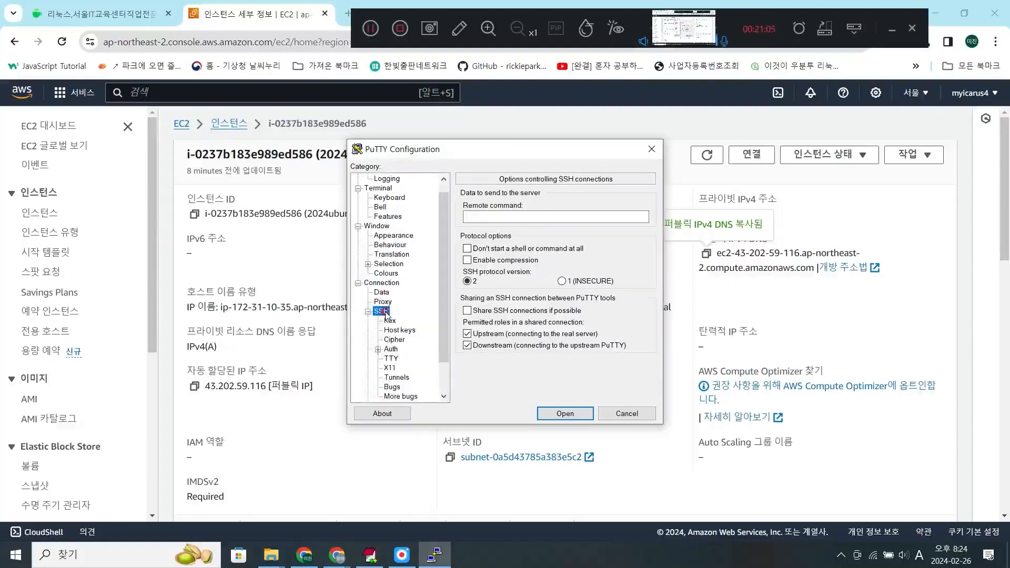
{"action": "scroll", "coordinate": [386, 314], "scroll_direction": "down", "scroll_amount": 1}
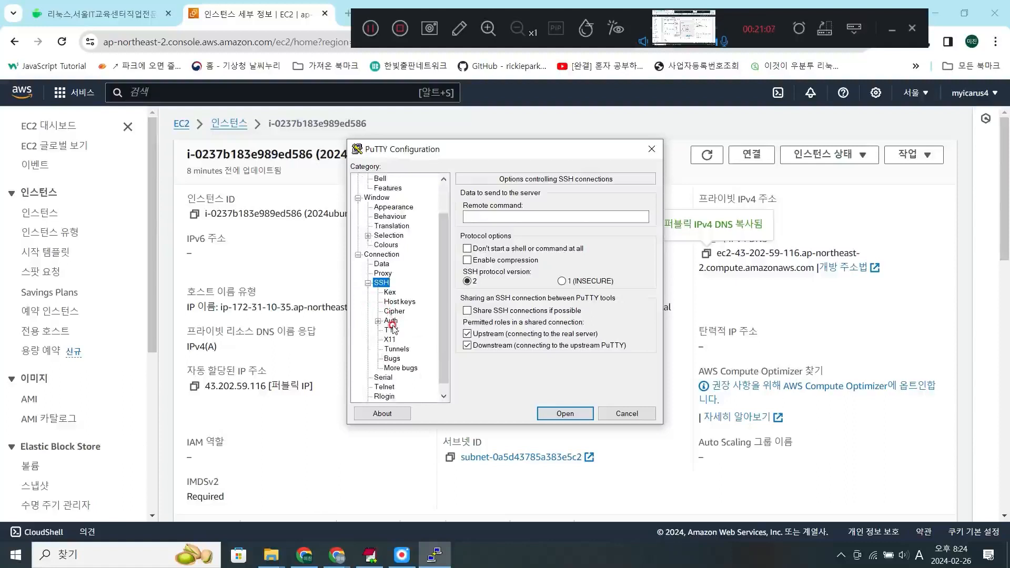
{"action": "left_click", "coordinate": [390, 323]}
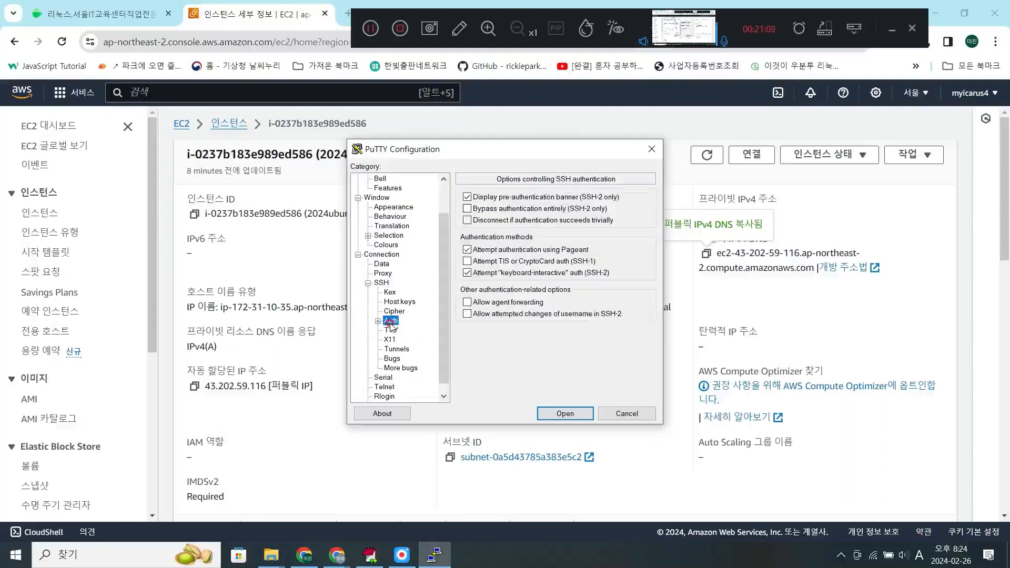
{"action": "left_click", "coordinate": [378, 321]}
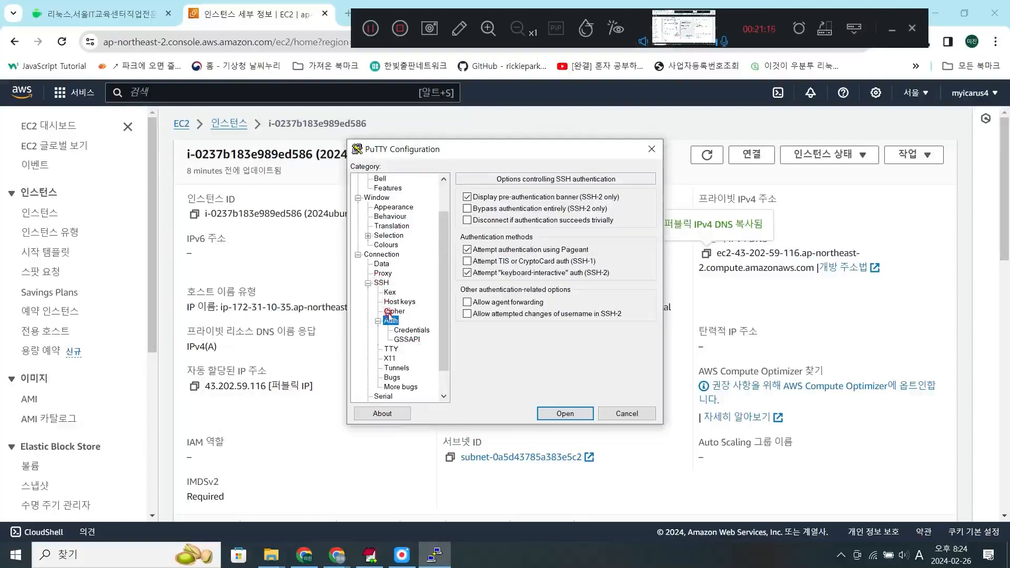
{"action": "left_click", "coordinate": [401, 331]}
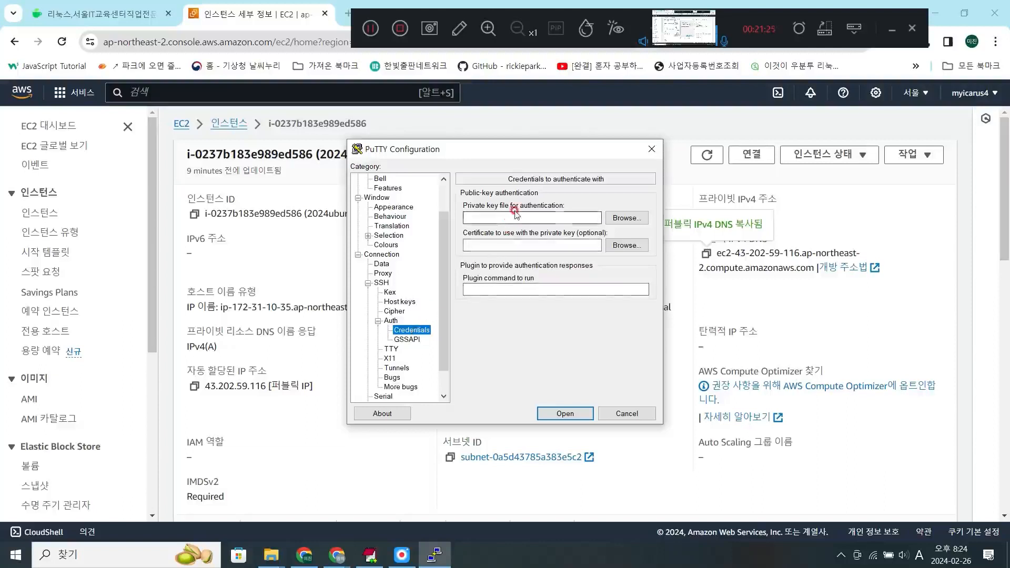
- Select 2024ubuntu.ppk from the 2.리눅스 folder as the private key file for authentication
{"action": "left_click", "coordinate": [617, 221]}
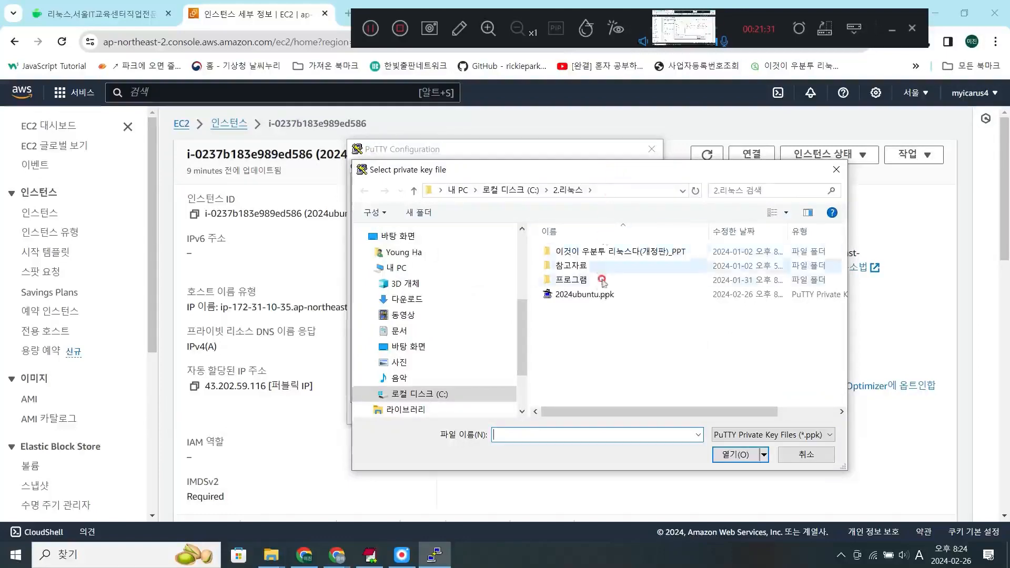
{"action": "left_click", "coordinate": [600, 294]}
{"action": "left_click", "coordinate": [733, 454]}
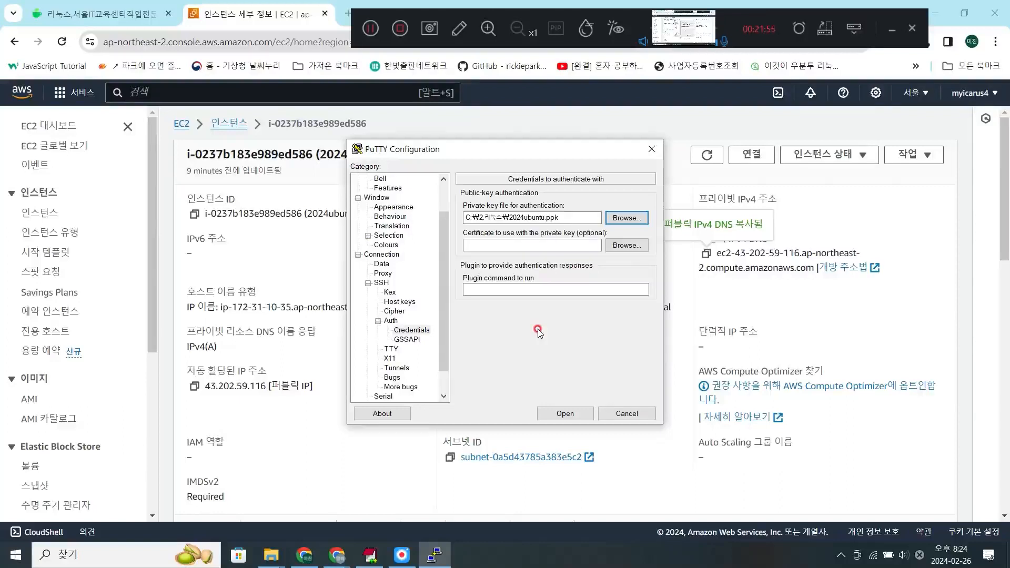
- Return to the basic session options and save the current PuTTY configuration as a session named 2024우분투
{"action": "scroll", "coordinate": [445, 336], "scroll_direction": "up", "scroll_amount": 2}
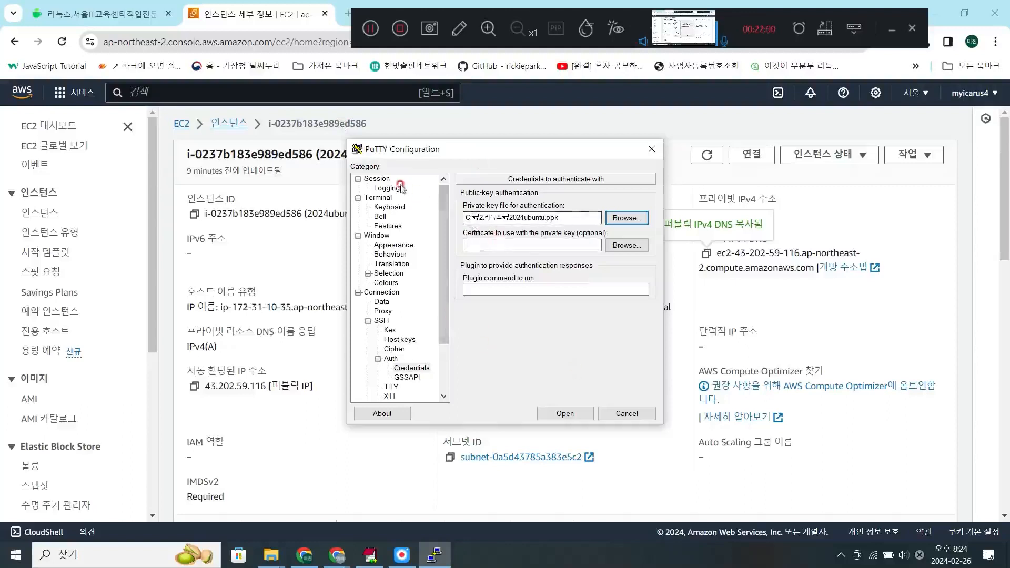
{"action": "left_click", "coordinate": [375, 181]}
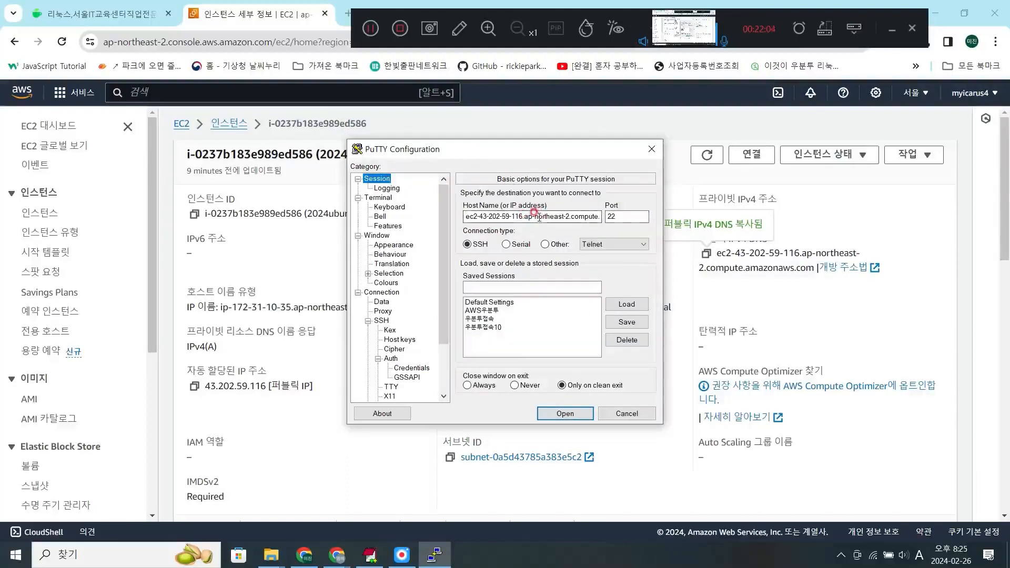
{"action": "left_click", "coordinate": [557, 217]}
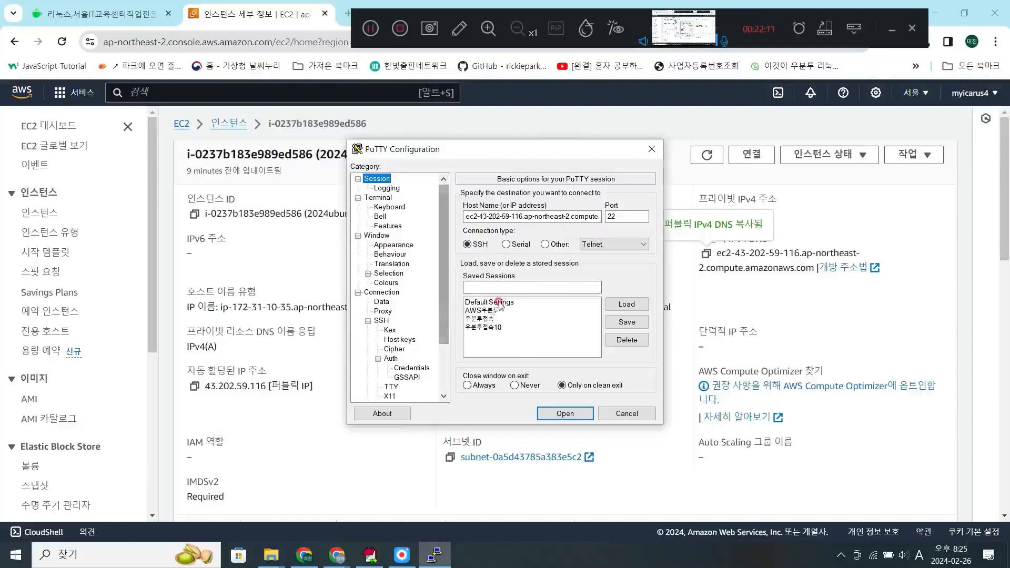
{"action": "left_click", "coordinate": [509, 287]}
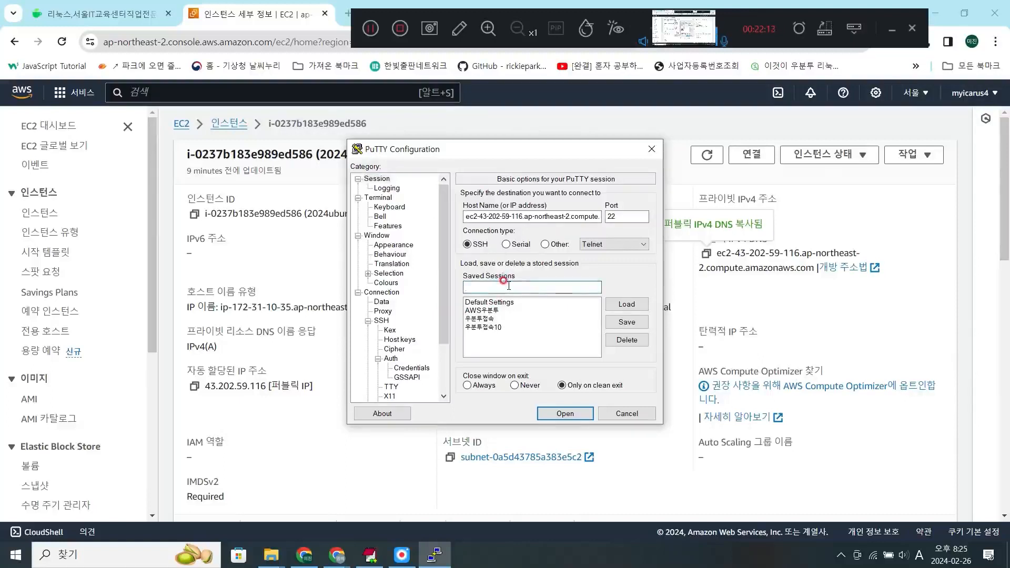
{"action": "type", "text": "202"}
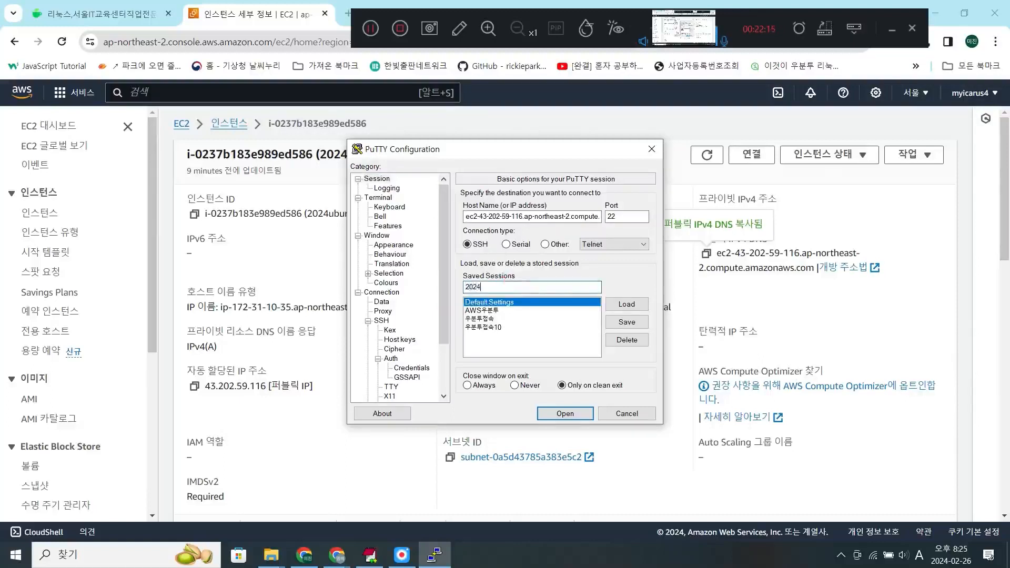
{"action": "type", "text": "4"}
{"action": "key", "text": "Hangul"}
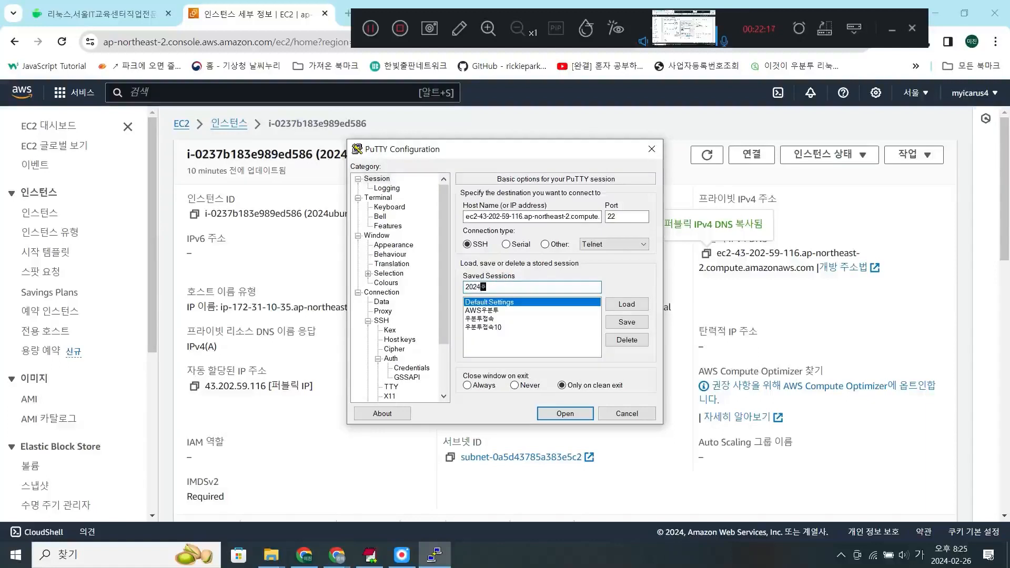
{"action": "type", "text": "우분투"}
{"action": "left_click", "coordinate": [621, 321]}
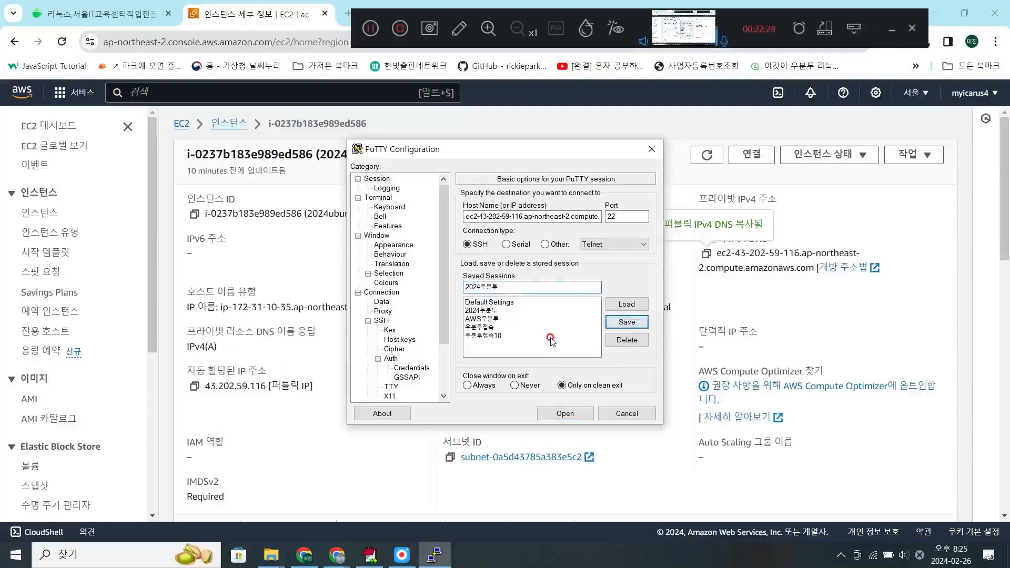
- Open an SSH connection with the saved 2024우분투 session and accept the server's host key
{"action": "left_click", "coordinate": [480, 311]}
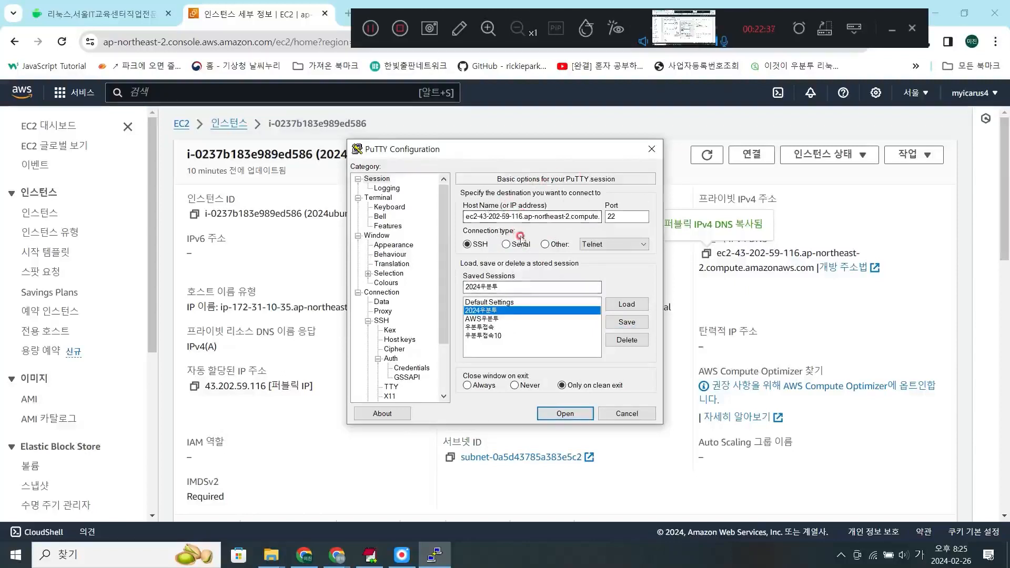
{"action": "left_click", "coordinate": [566, 414]}
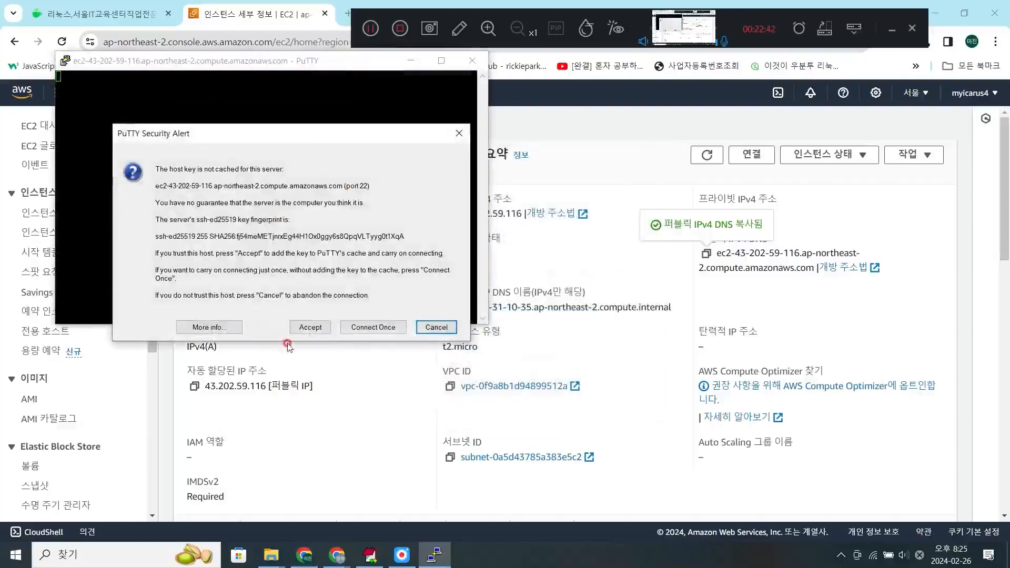
{"action": "left_click", "coordinate": [307, 329]}
- Reposition the terminal window over the middle of the desktop and log in to the instance as ubuntu
{"action": "left_click_drag", "start_coordinate": [316, 60], "coordinate": [619, 143]}
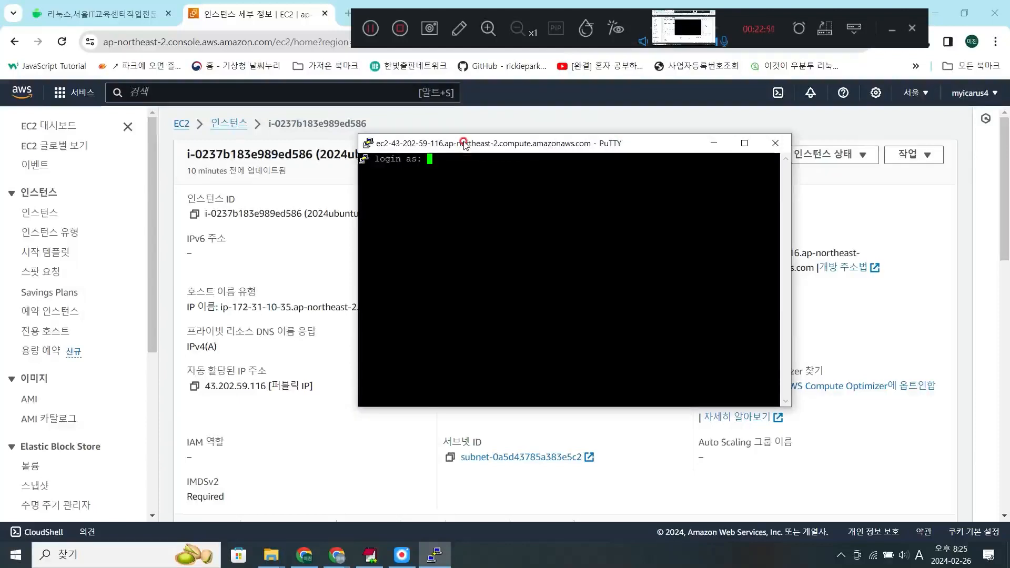
{"action": "type", "text": "ubuntu"}
{"action": "key", "text": "Return"}
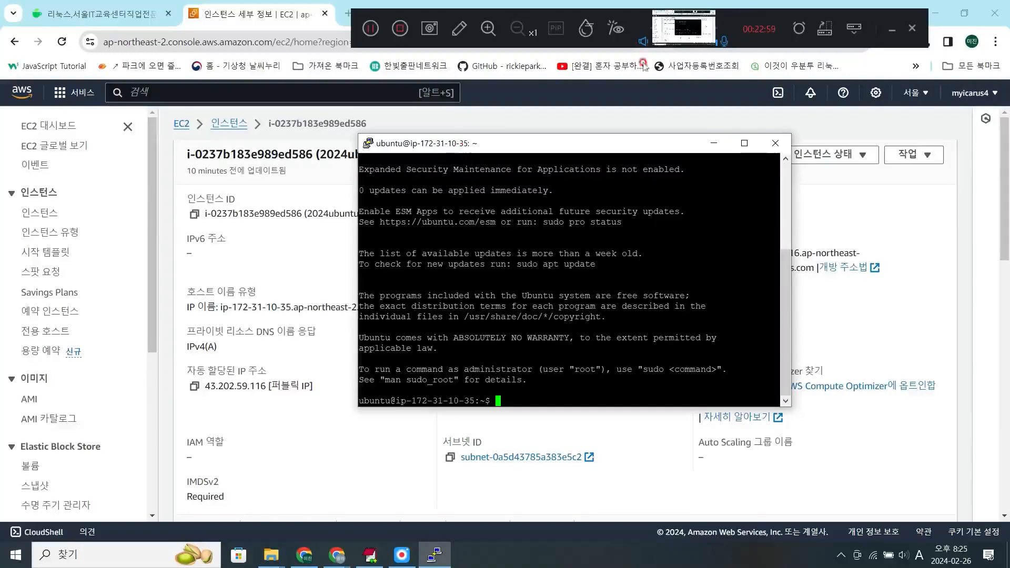
- Maximize the terminal window and list the home directory's contents with ls -l
{"action": "left_click", "coordinate": [745, 143]}
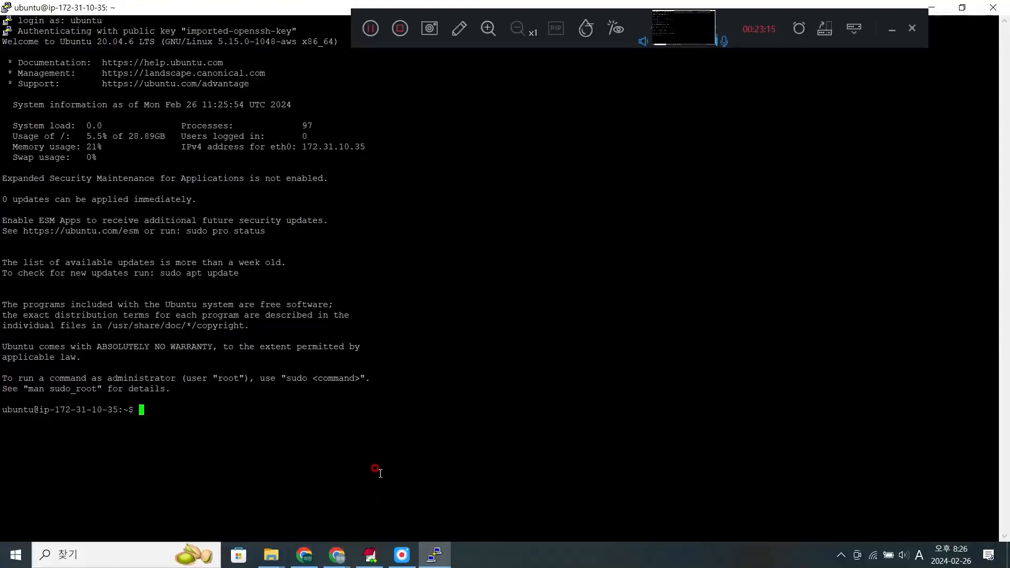
{"action": "type", "text": "ls -l"}
{"action": "key", "text": "Return"}
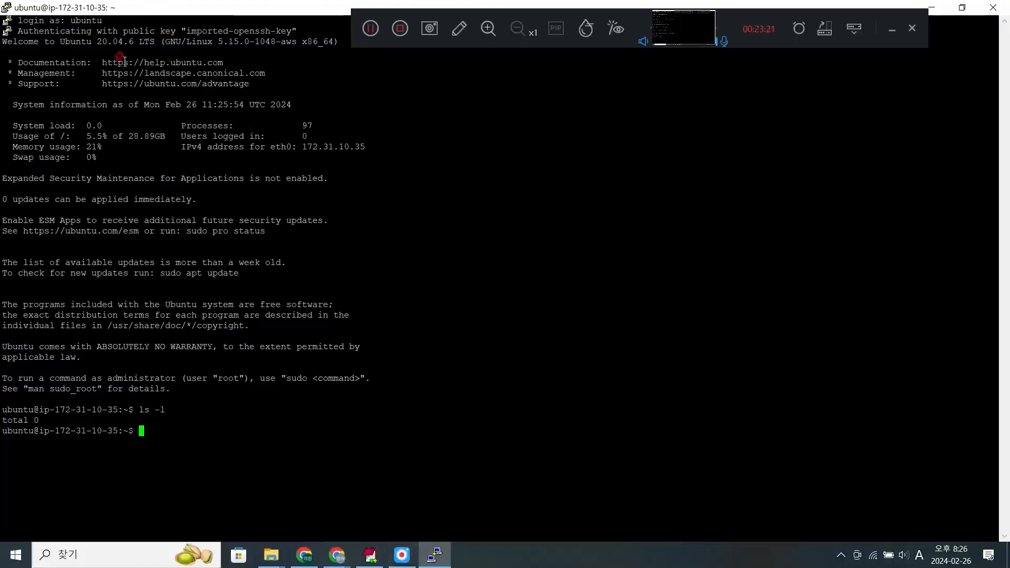
- Change the running session's terminal font size to 16 points and apply the new appearance settings
{"action": "right_click", "coordinate": [159, 9]}
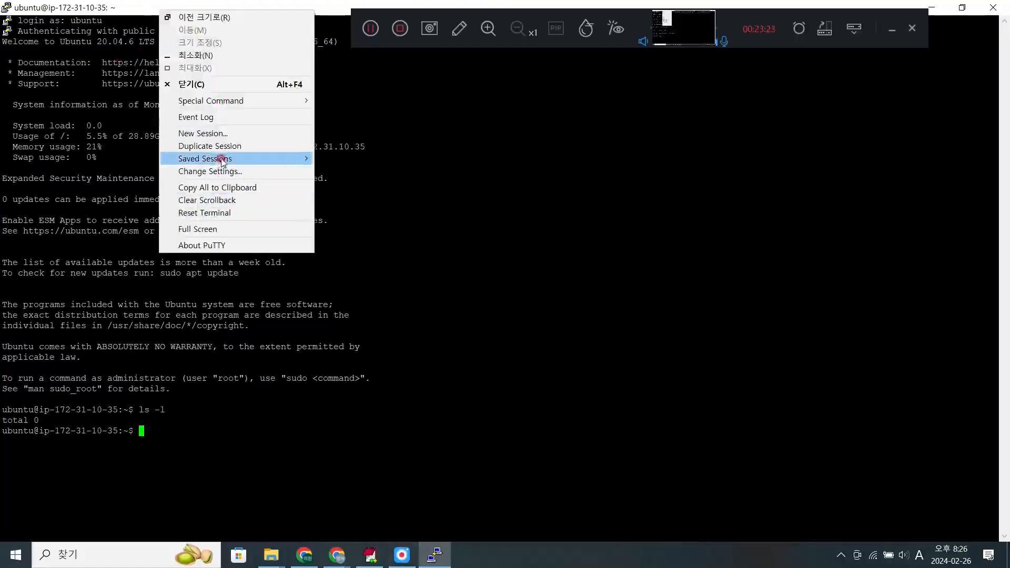
{"action": "left_click", "coordinate": [245, 172]}
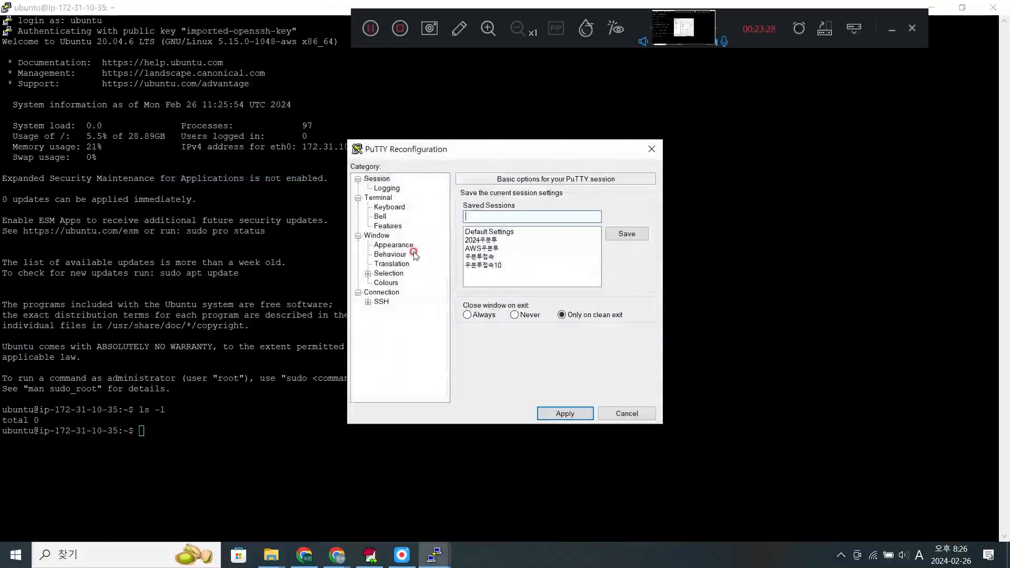
{"action": "left_click", "coordinate": [383, 236]}
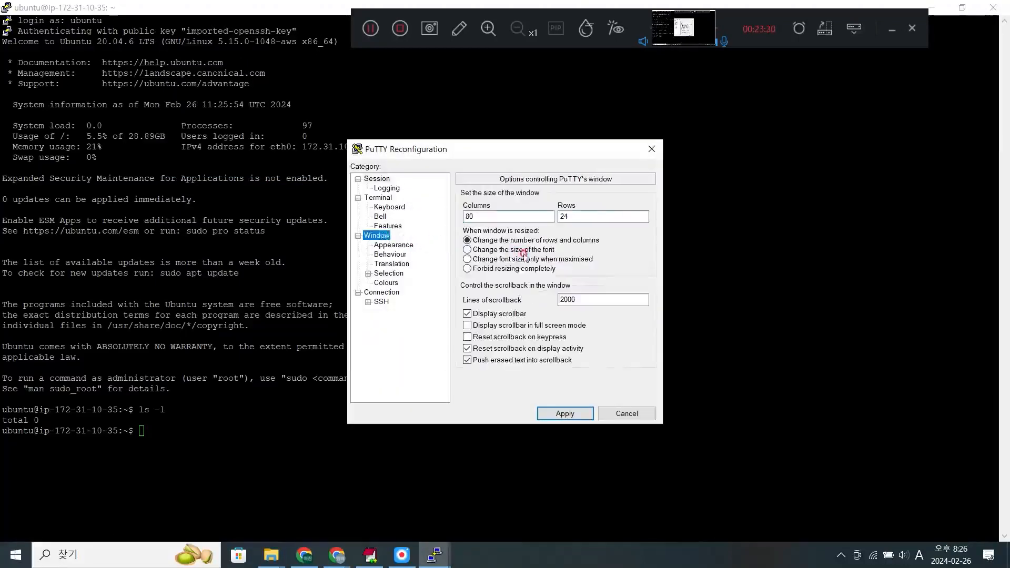
{"action": "left_click", "coordinate": [403, 246]}
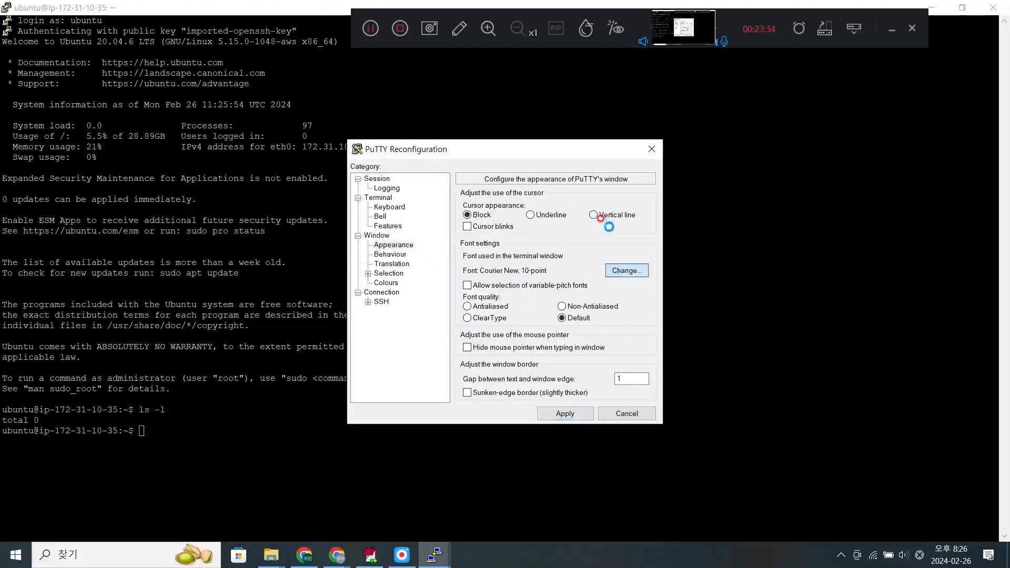
{"action": "left_click", "coordinate": [626, 270]}
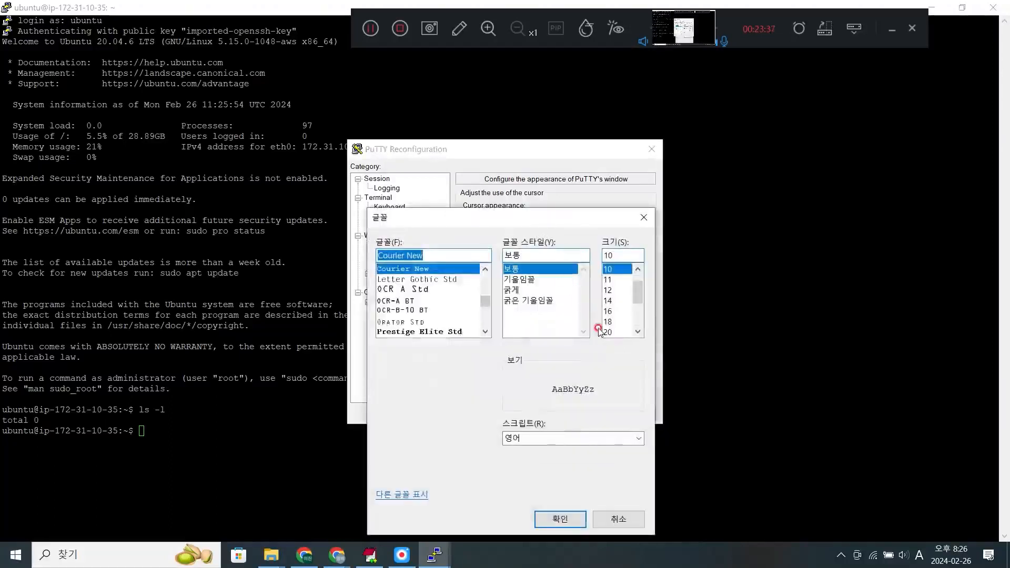
{"action": "left_click", "coordinate": [608, 312]}
{"action": "left_click", "coordinate": [560, 520]}
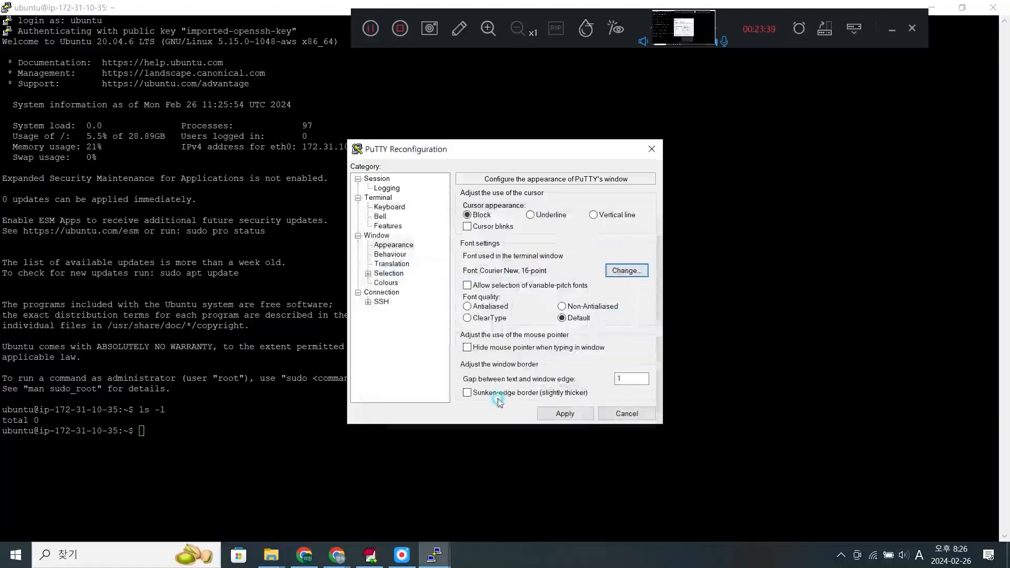
{"action": "left_click", "coordinate": [550, 414]}
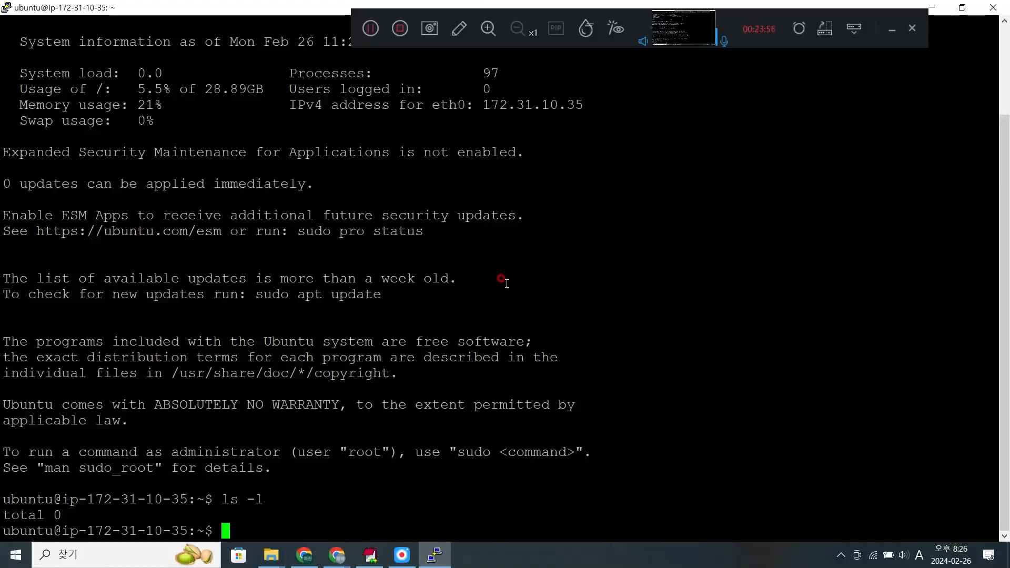
- Run sudo passwd root and enter and confirm a new password for the root account
{"action": "type", "text": "su"}
{"action": "key", "text": "BackSpace"}
{"action": "key", "text": "BackSpace"}
{"action": "key", "text": "BackSpace"}
{"action": "type", "text": "sudo"}
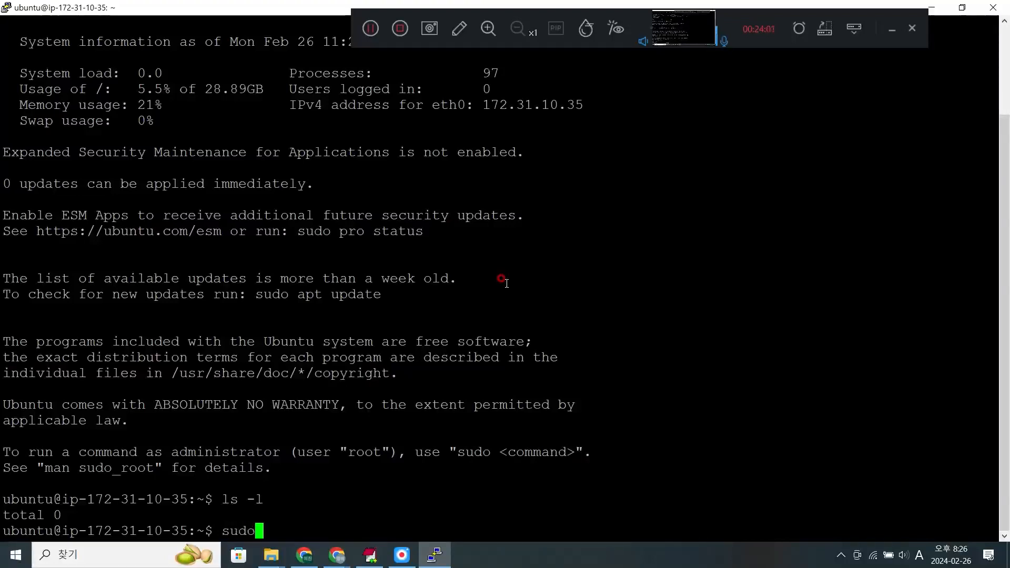
{"action": "type", "text": " pass"}
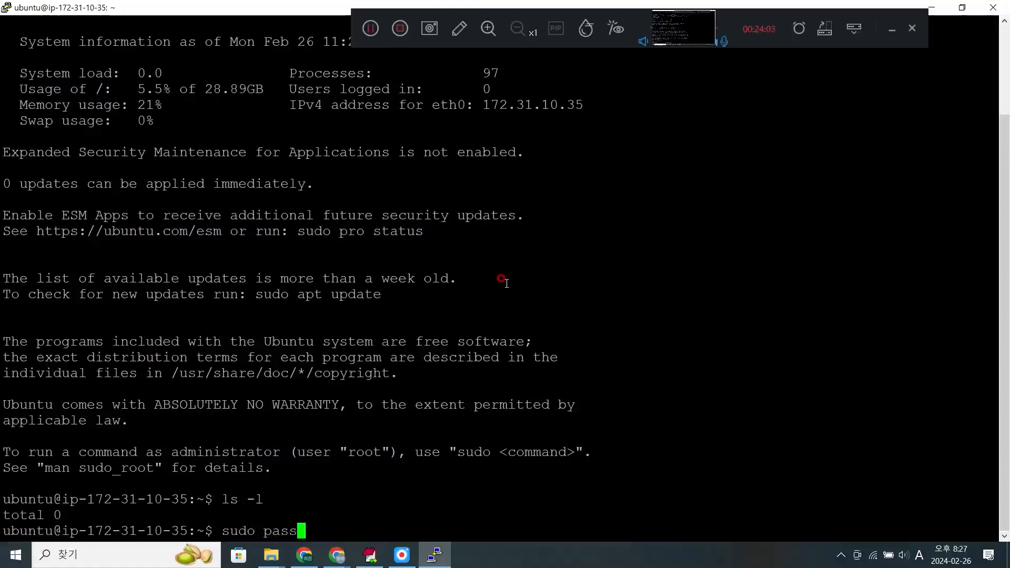
{"action": "type", "text": "wd root"}
{"action": "key", "text": "Return"}
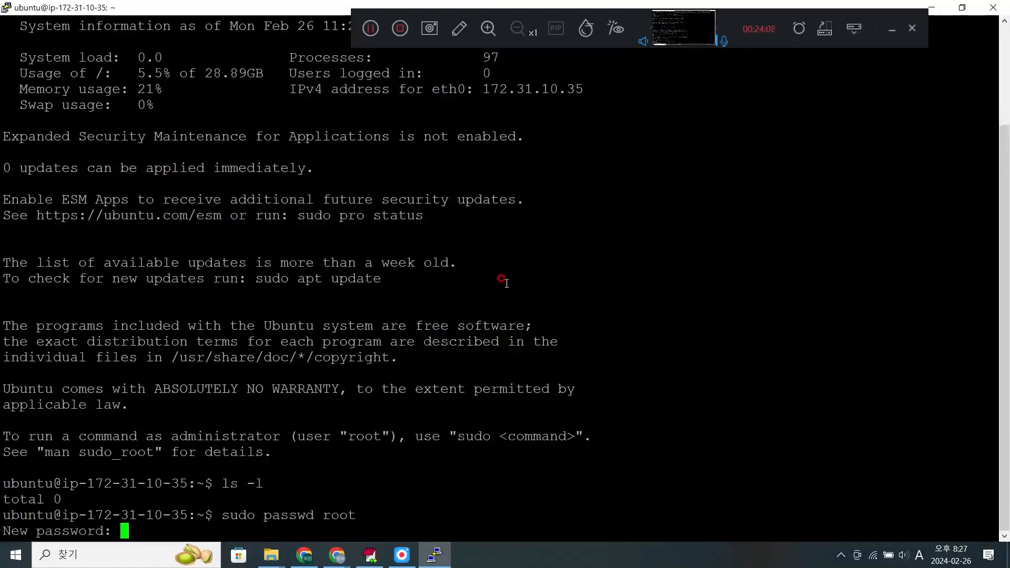
{"action": "key", "text": "Return"}
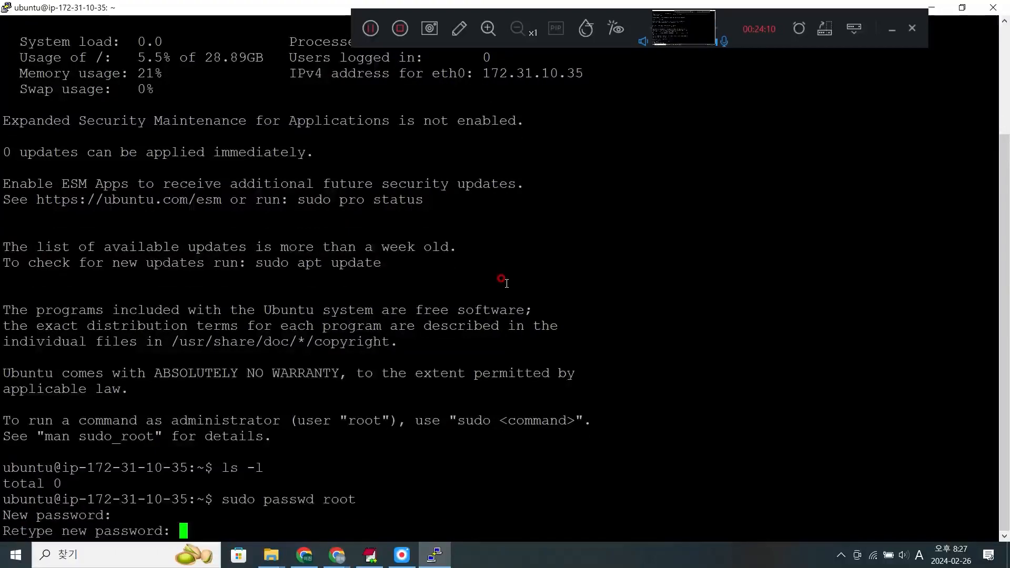
{"action": "key", "text": "Return"}
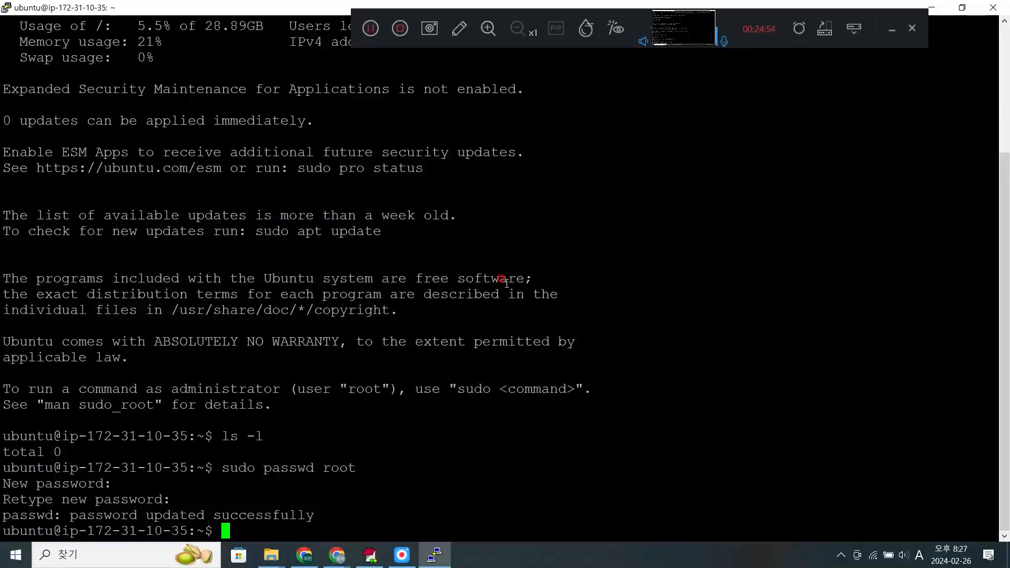
- Switch to the root user with su, entering the root password
{"action": "type", "text": "su"}
{"action": "key", "text": "Return"}
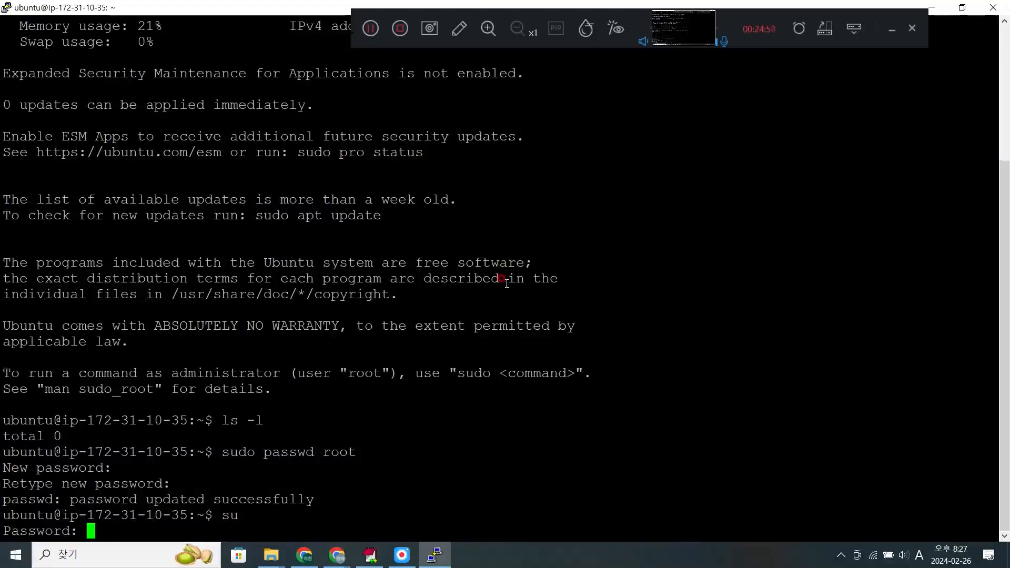
{"action": "key", "text": "Return"}
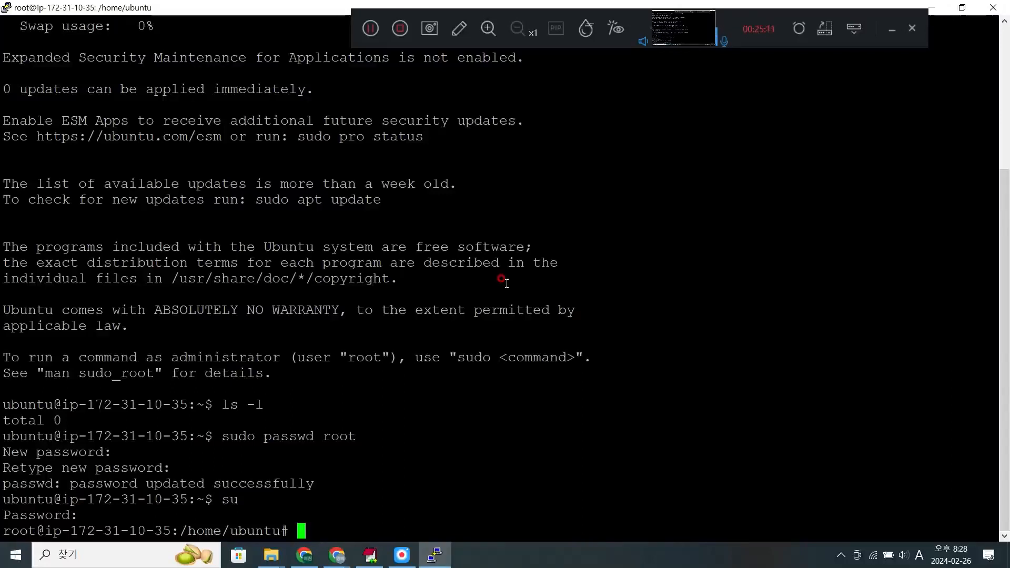
- Install the vsftpd package with apt -y install vsftpd and review the terminal output
{"action": "type", "text": "apt -y install vsftd"}
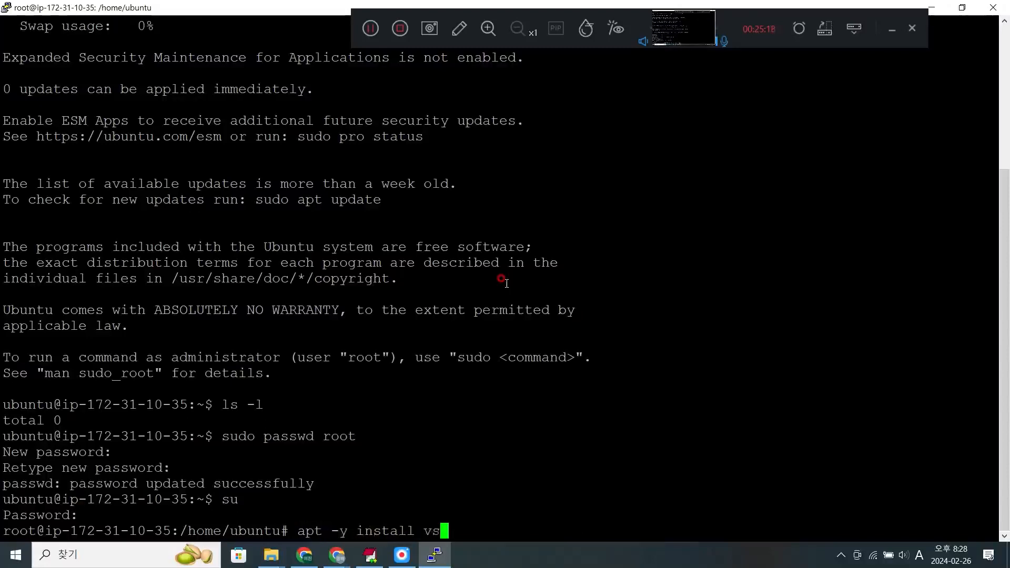
{"action": "key", "text": "BackSpace"}
{"action": "type", "text": "pd"}
{"action": "key", "text": "Return"}
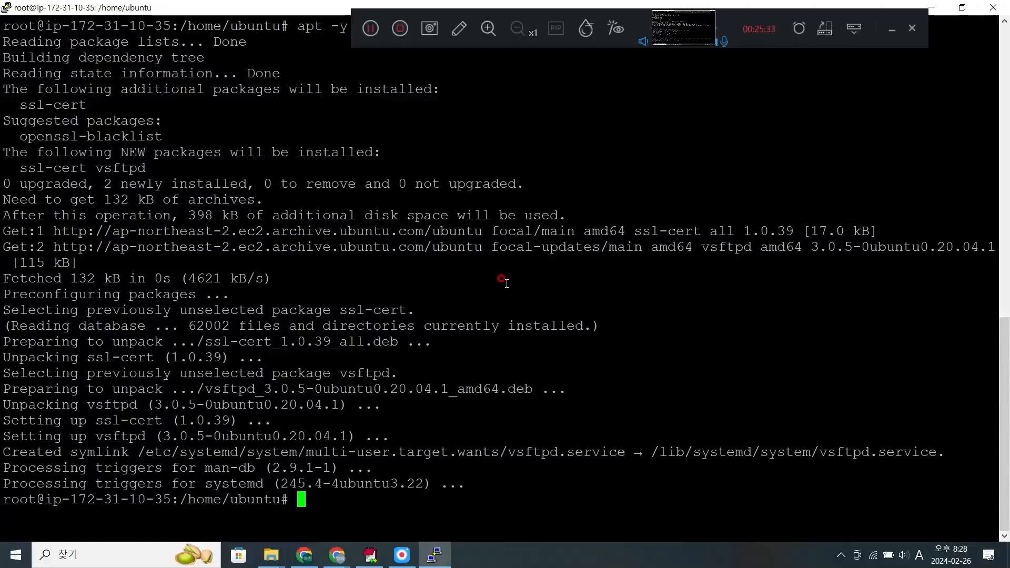
{"action": "scroll", "coordinate": [507, 283], "scroll_direction": "up", "scroll_amount": 15}
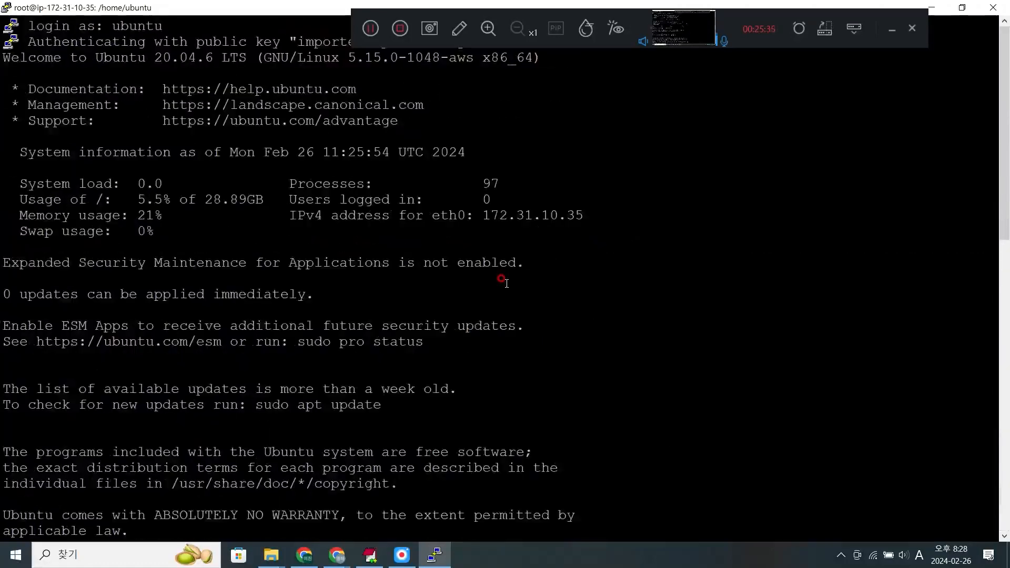
{"action": "scroll", "coordinate": [537, 458], "scroll_direction": "down", "scroll_amount": 11}
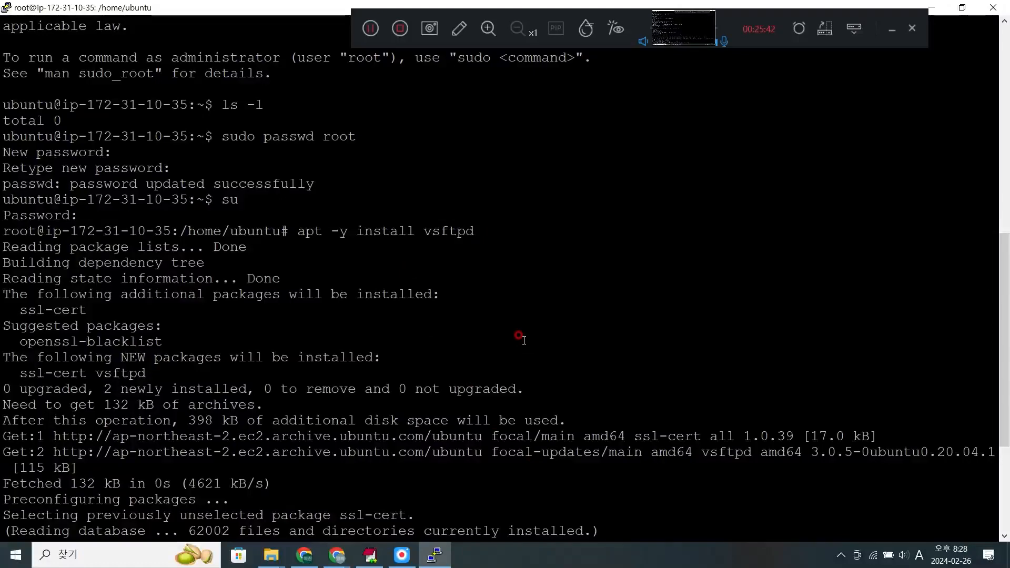
{"action": "scroll", "coordinate": [523, 341], "scroll_direction": "down", "scroll_amount": 5}
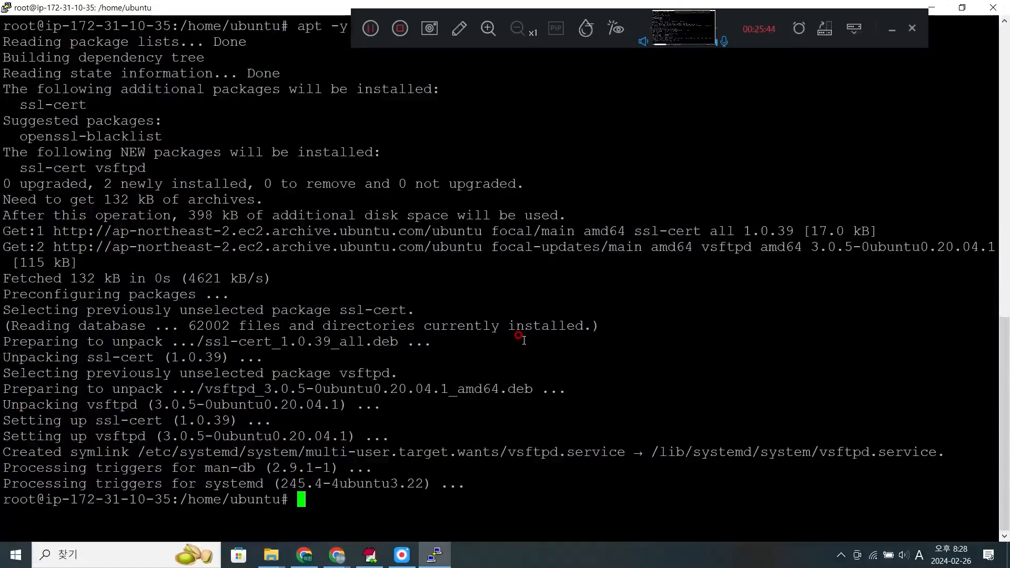
- Check the FTP server's service state by running systemctl status vsftpd
{"action": "type", "text": "systemc"}
{"action": "key", "text": "BackSpace"}
{"action": "key", "text": "BackSpace"}
{"action": "key", "text": "BackSpace"}
{"action": "key", "text": "BackSpace"}
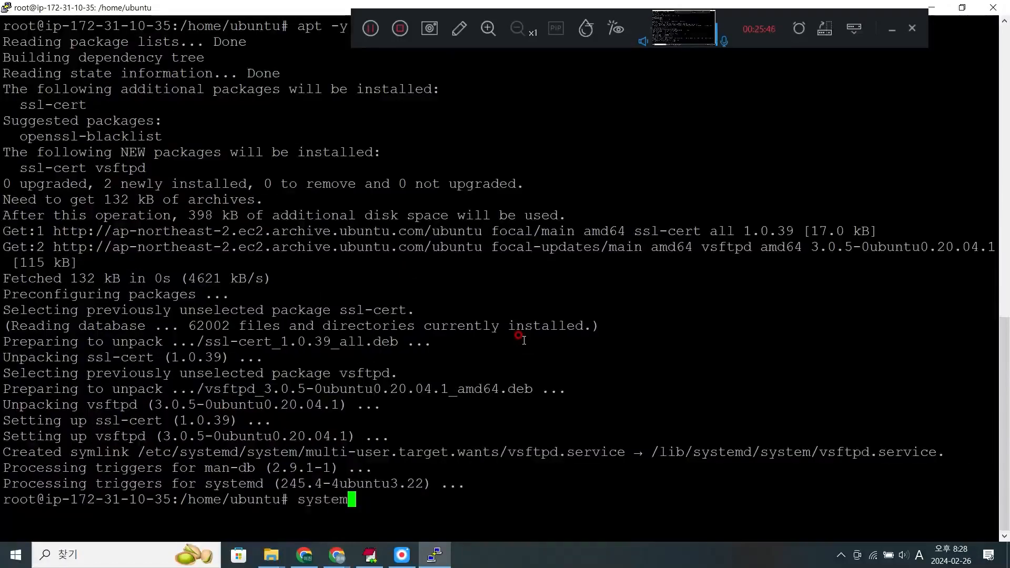
{"action": "key", "text": "BackSpace"}
{"action": "key", "text": "BackSpace"}
{"action": "key", "text": "BackSpace"}
{"action": "type", "text": "systemctl st"}
{"action": "type", "text": "atu"}
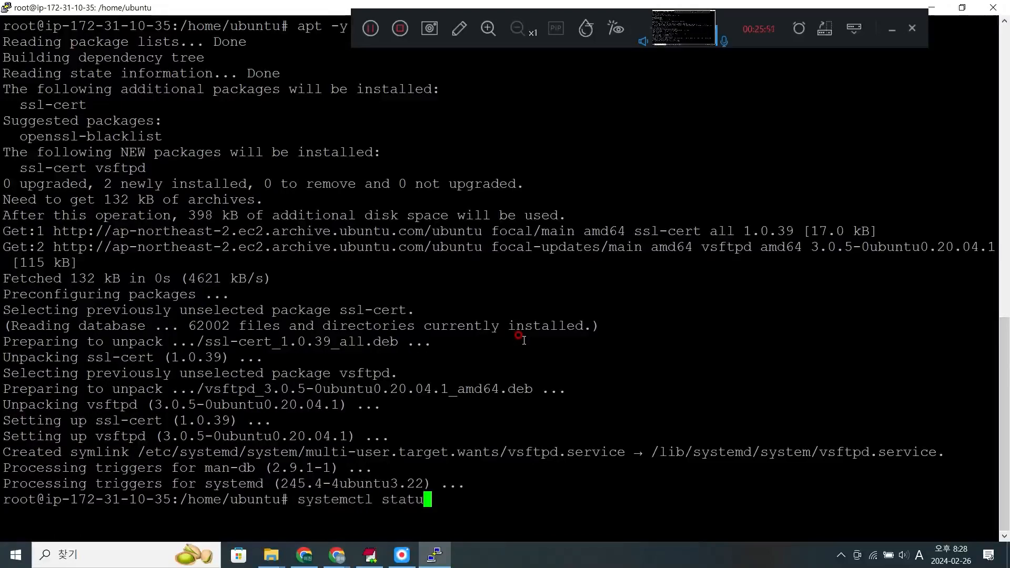
{"action": "type", "text": "s vsftpd"}
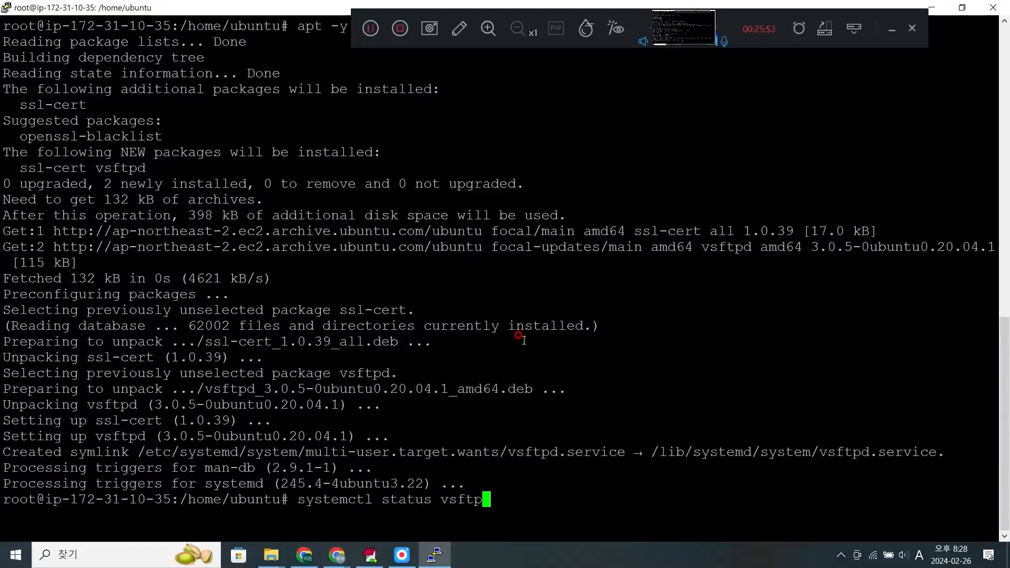
{"action": "key", "text": "Return"}
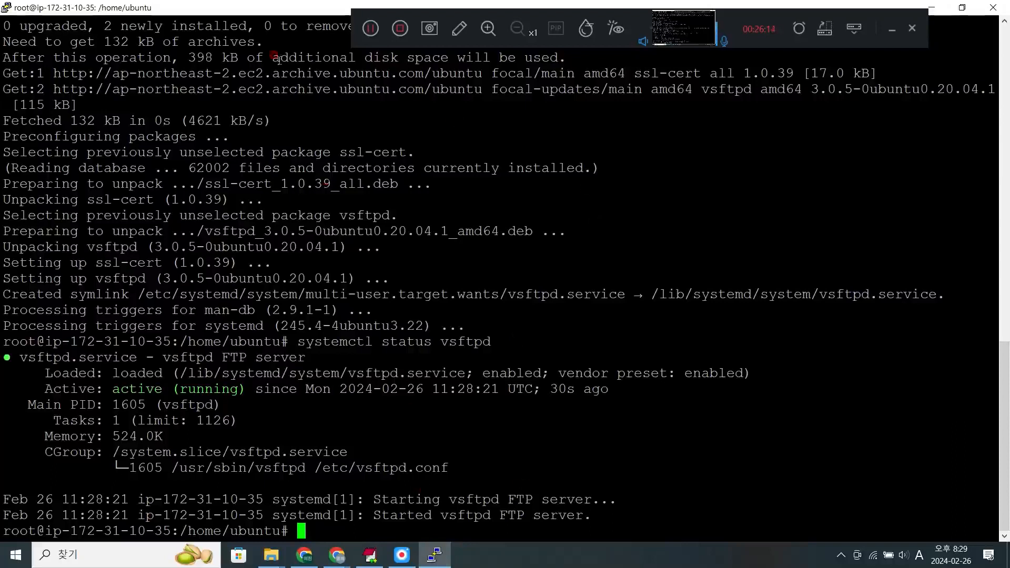
- Show the desktop, launch FileZilla and open its Site Manager
{"action": "right_click", "coordinate": [529, 557]}
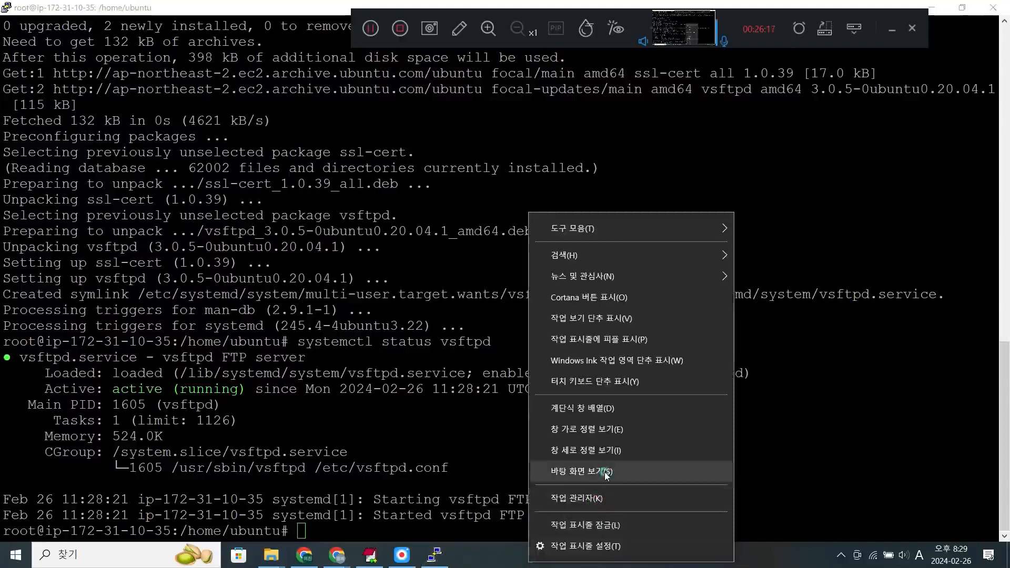
{"action": "left_click", "coordinate": [604, 471]}
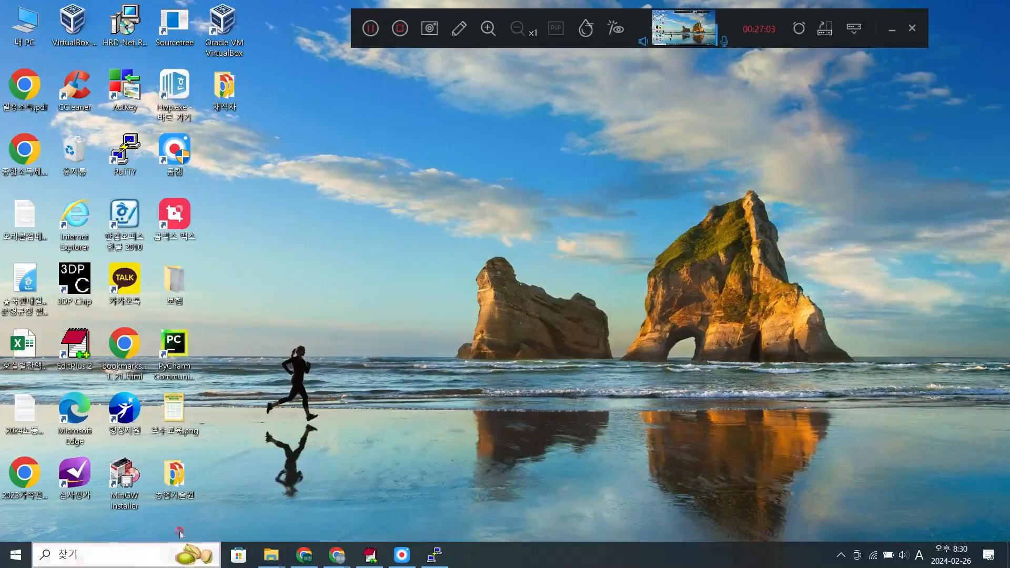
{"action": "left_click", "coordinate": [16, 555]}
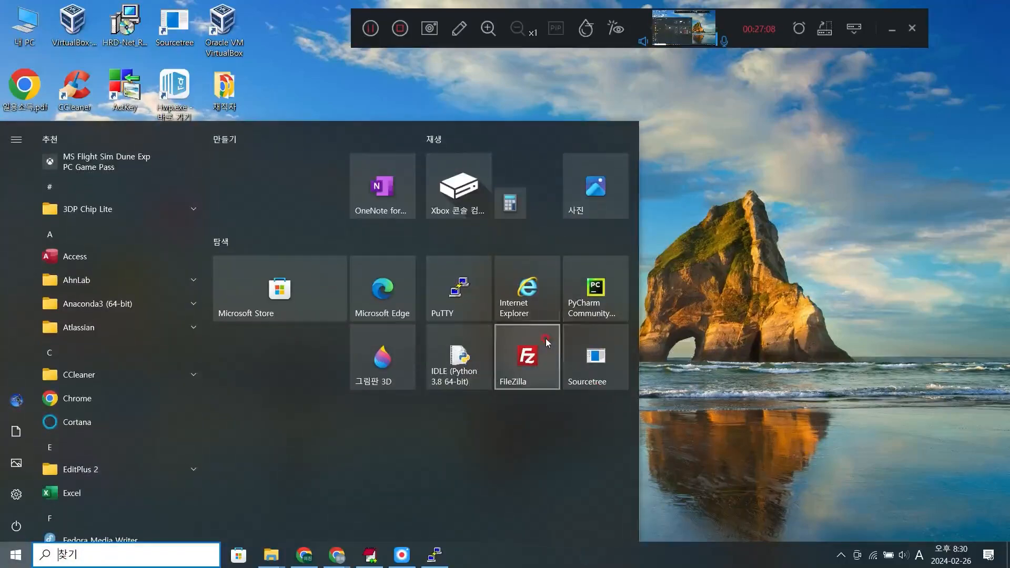
{"action": "left_click", "coordinate": [891, 375]}
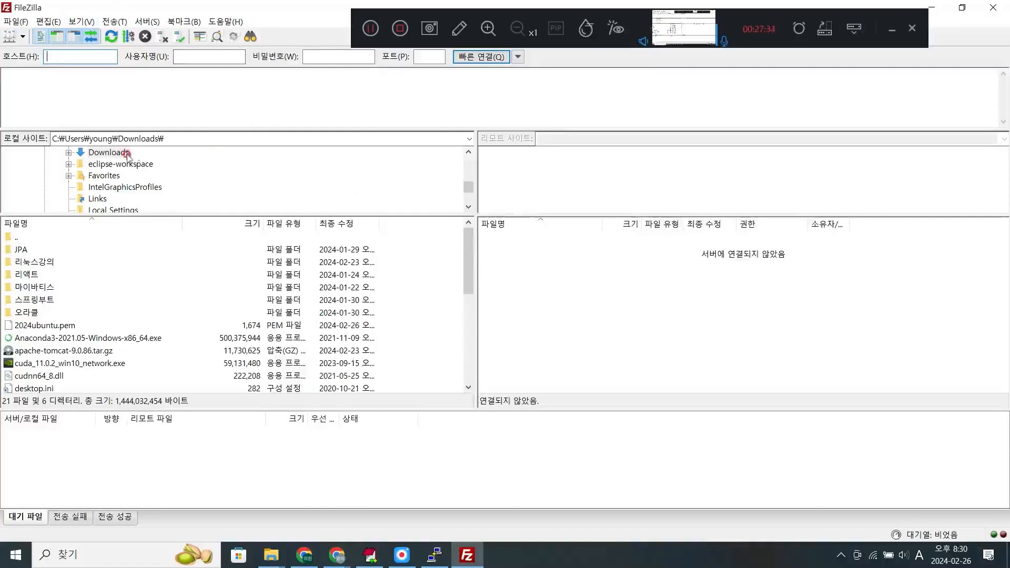
{"action": "left_click", "coordinate": [14, 22]}
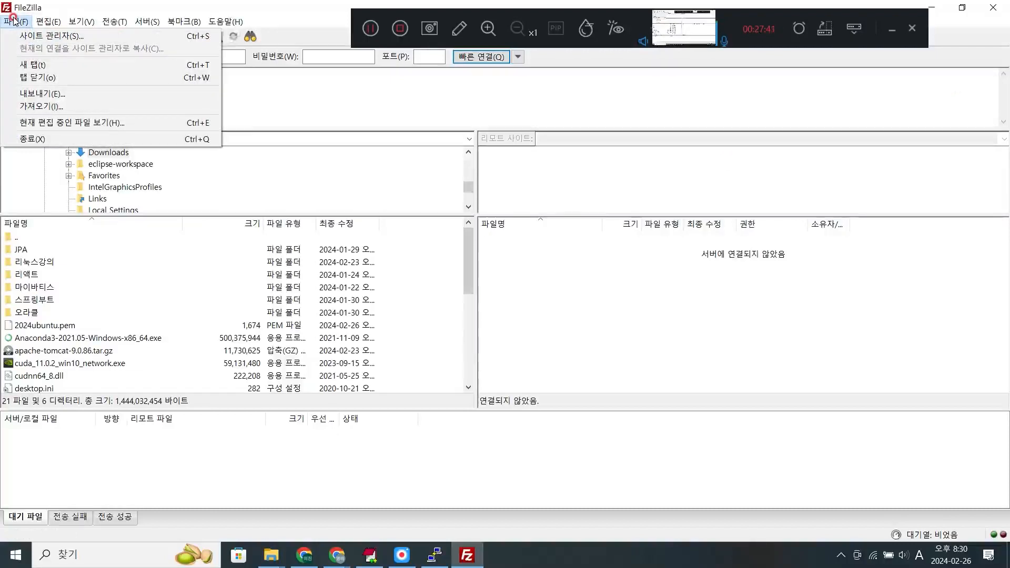
{"action": "mouse_move", "coordinate": [30, 25]}
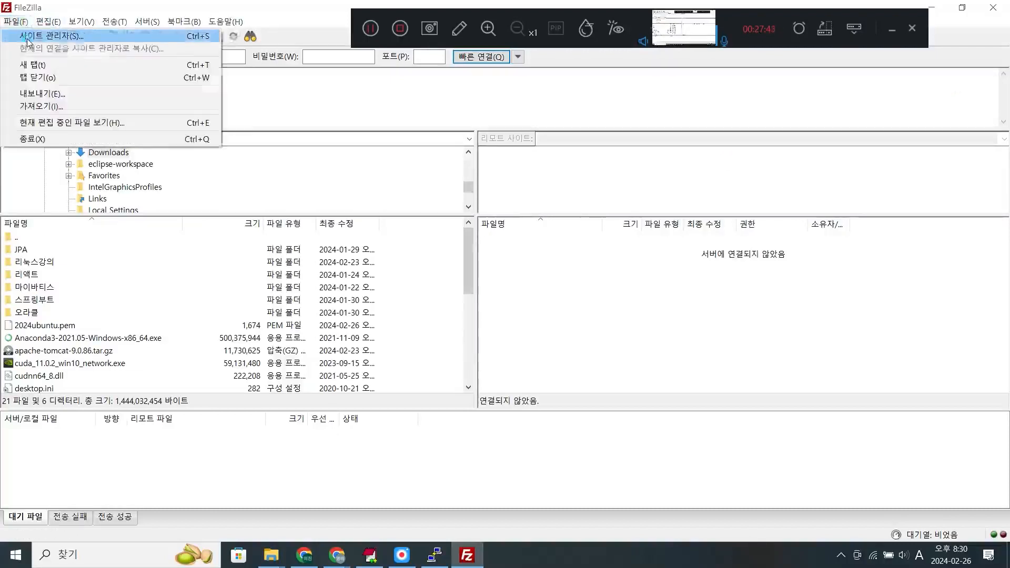
{"action": "left_click", "coordinate": [42, 33]}
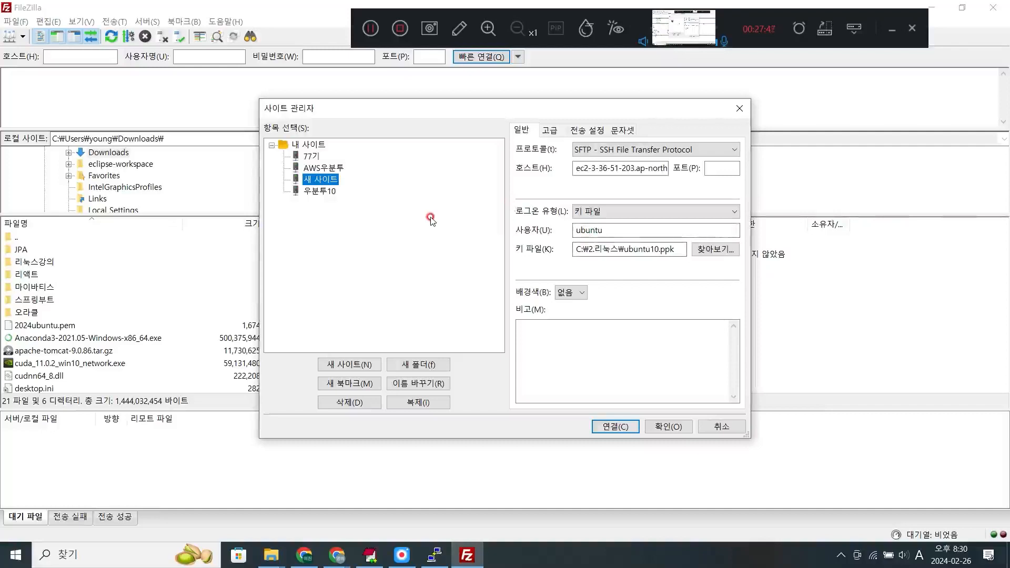
- Try to switch to another saved site and duplicate an entry in the Site Manager
{"action": "left_click", "coordinate": [312, 157]}
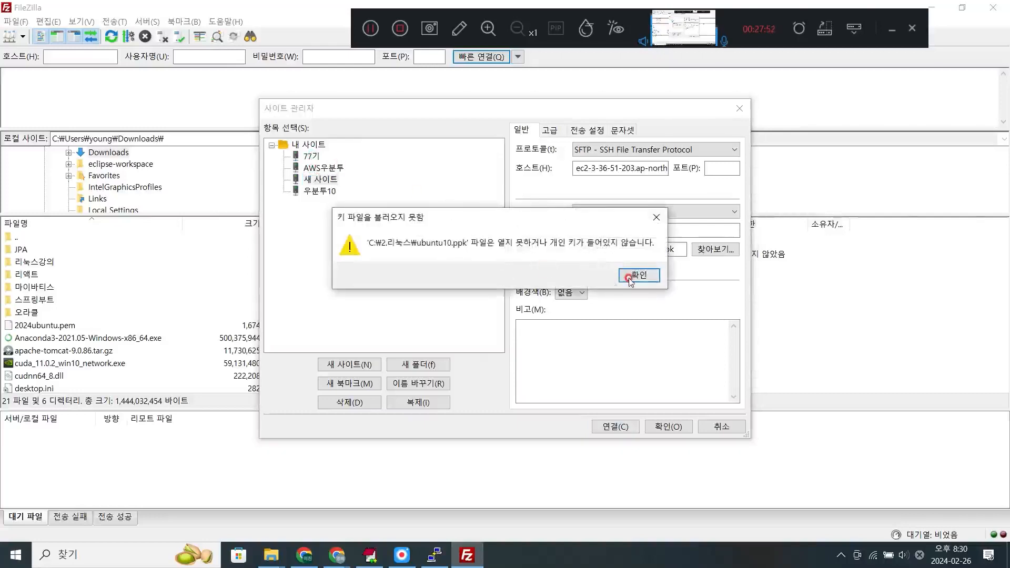
{"action": "left_click", "coordinate": [637, 275]}
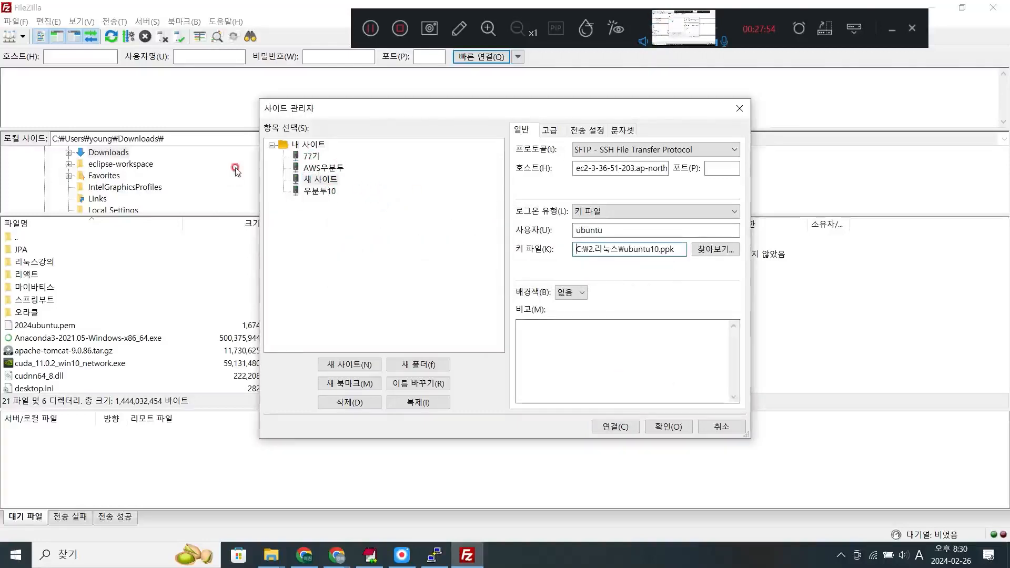
{"action": "left_click", "coordinate": [419, 403]}
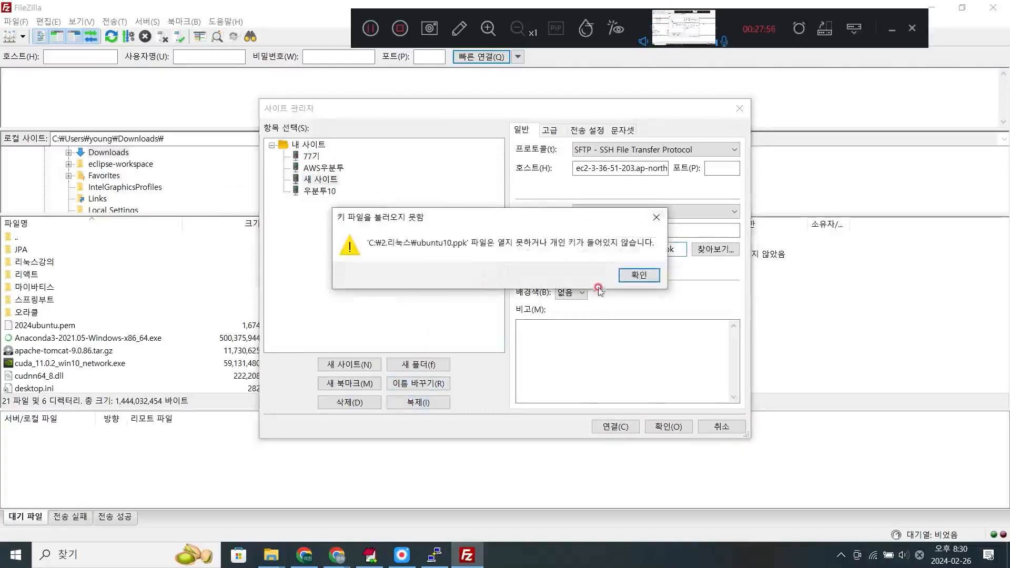
{"action": "left_click", "coordinate": [626, 280]}
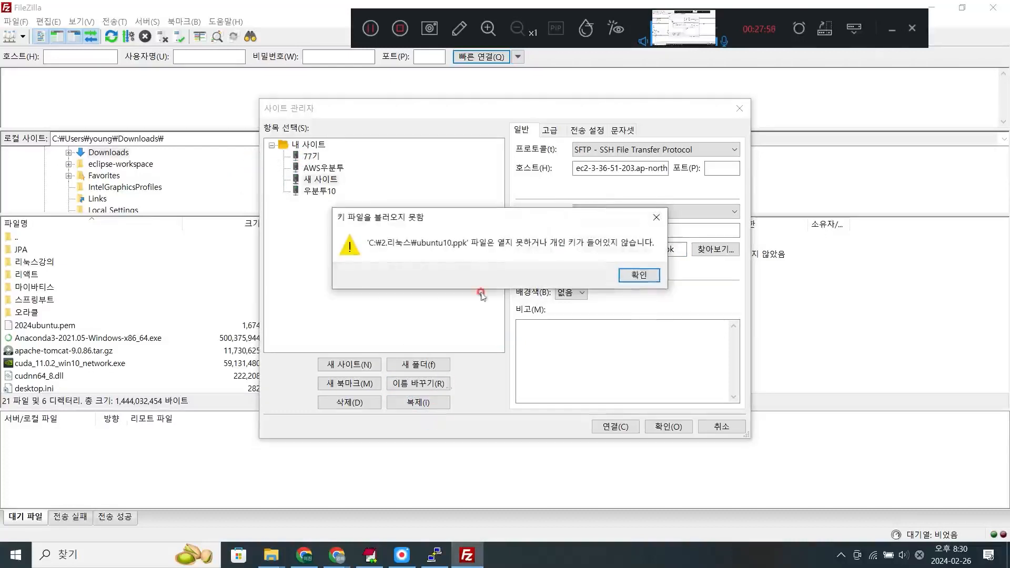
{"action": "left_click", "coordinate": [641, 277]}
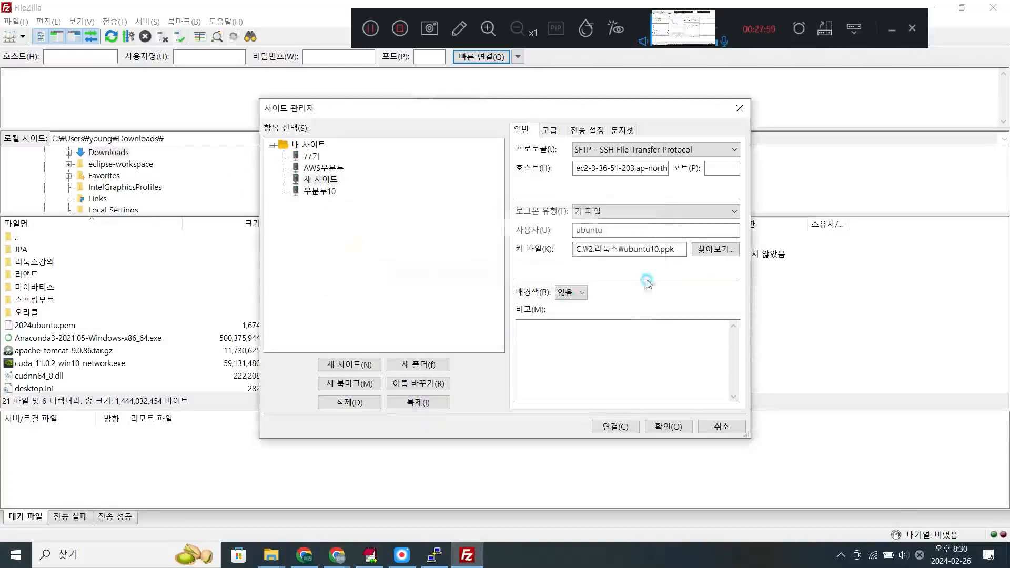
{"action": "left_click", "coordinate": [325, 174]}
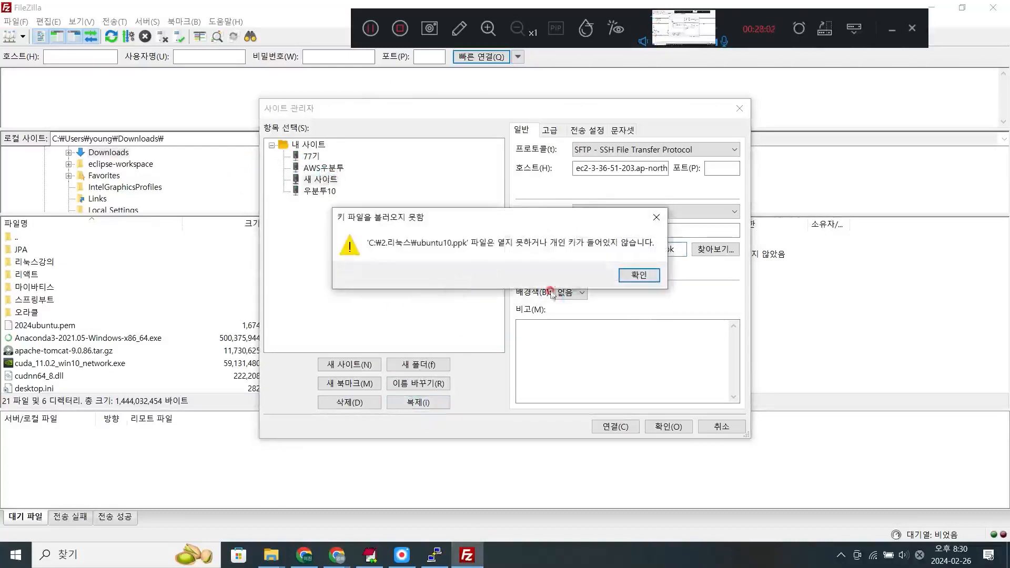
{"action": "left_click", "coordinate": [642, 278]}
{"action": "left_click", "coordinate": [436, 402]}
{"action": "left_click", "coordinate": [642, 277]}
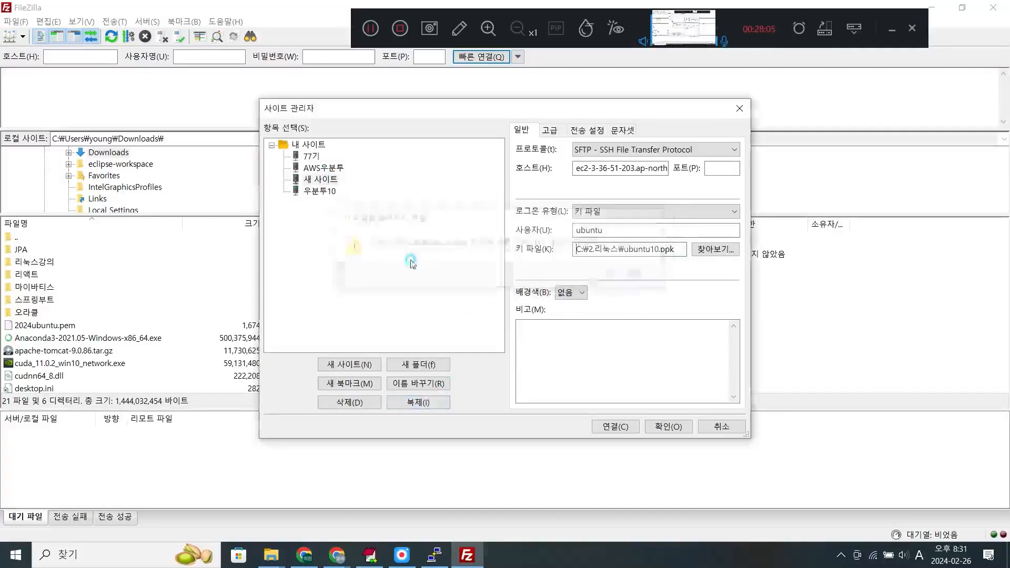
- Try to add a new site entry in the Site Manager and look at the protocol choices
{"action": "left_click", "coordinate": [363, 364]}
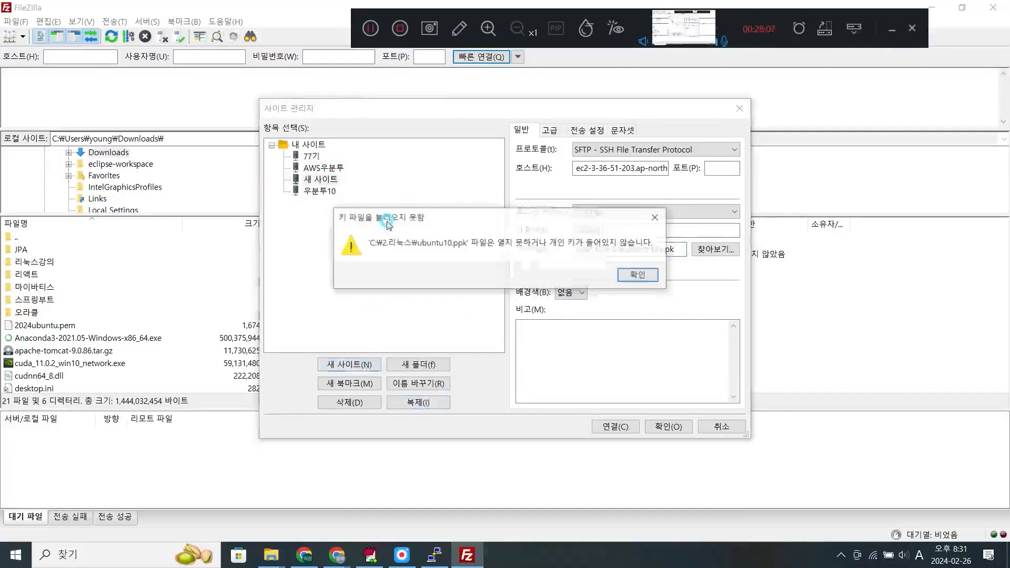
{"action": "left_click", "coordinate": [641, 276]}
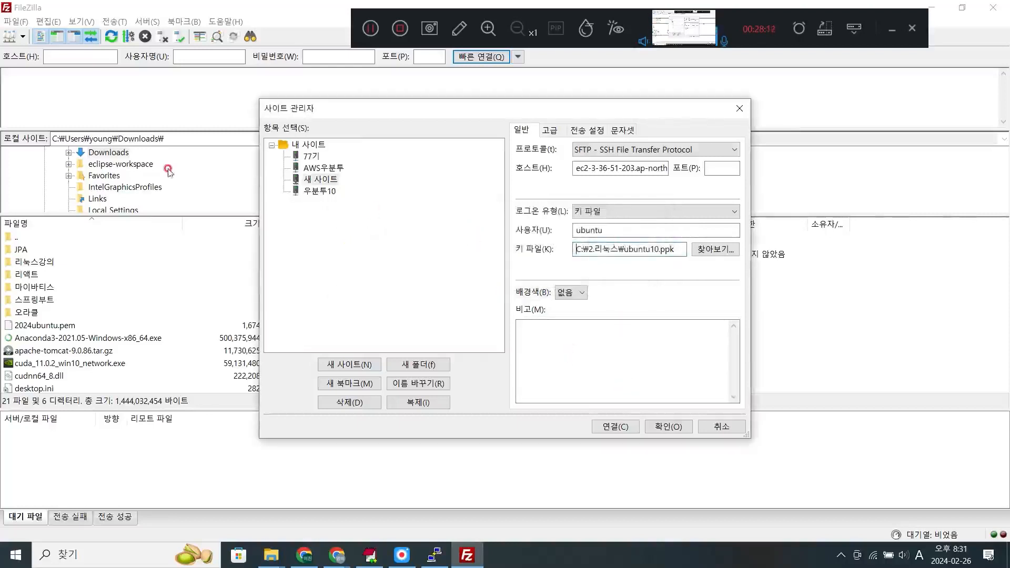
{"action": "left_click", "coordinate": [363, 366]}
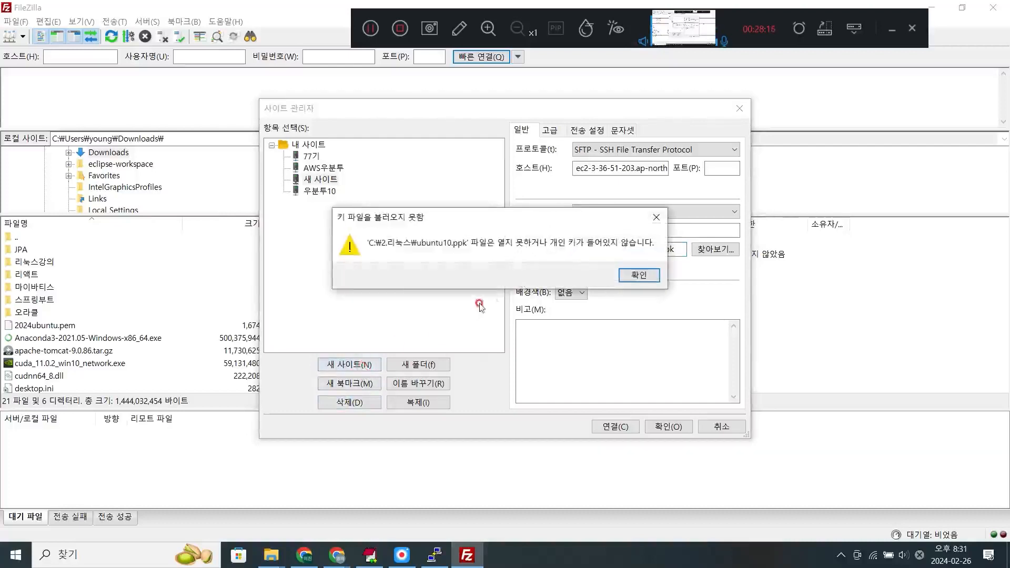
{"action": "left_click", "coordinate": [646, 276]}
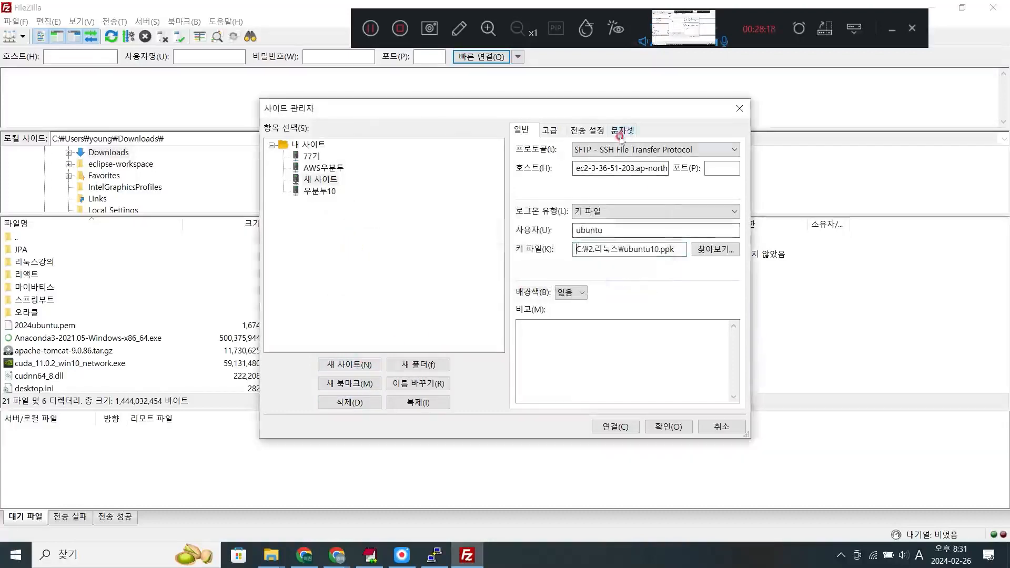
{"action": "left_click", "coordinate": [631, 149]}
{"action": "left_click", "coordinate": [639, 150]}
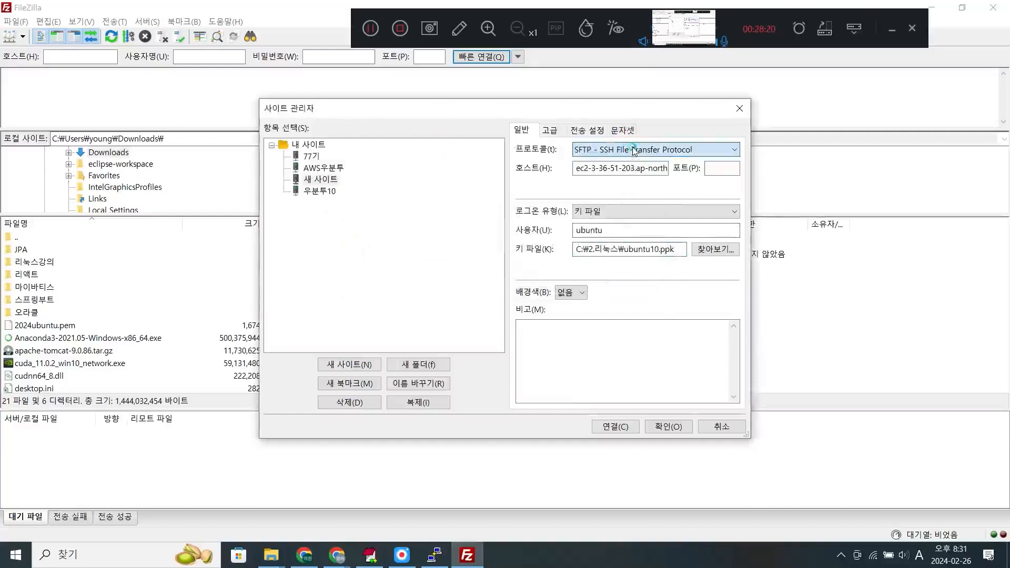
- Rename the saved site entry 새 사이트 as 2024ubuntu and keep it selected
{"action": "left_click", "coordinate": [322, 179]}
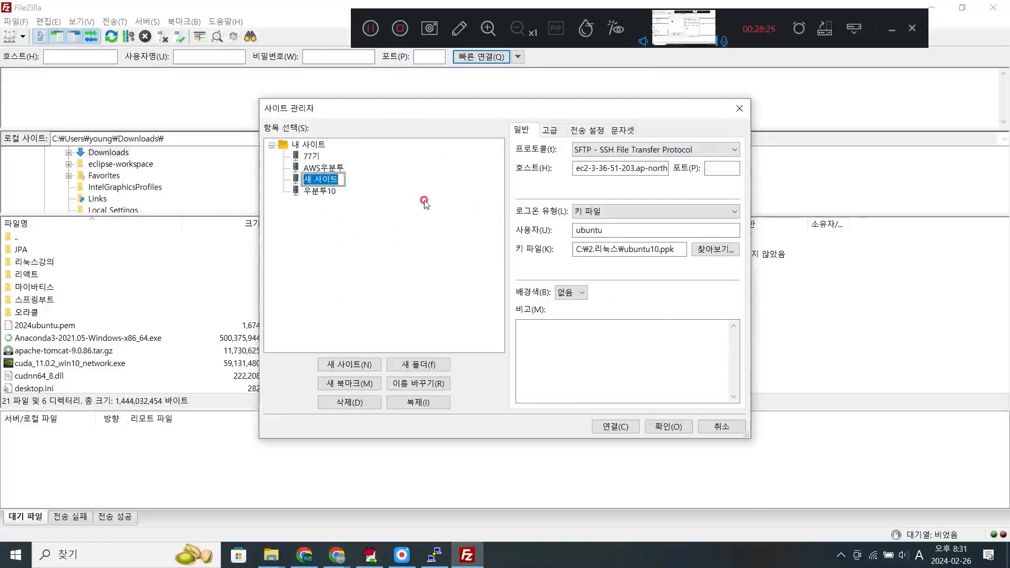
{"action": "type", "text": "202"}
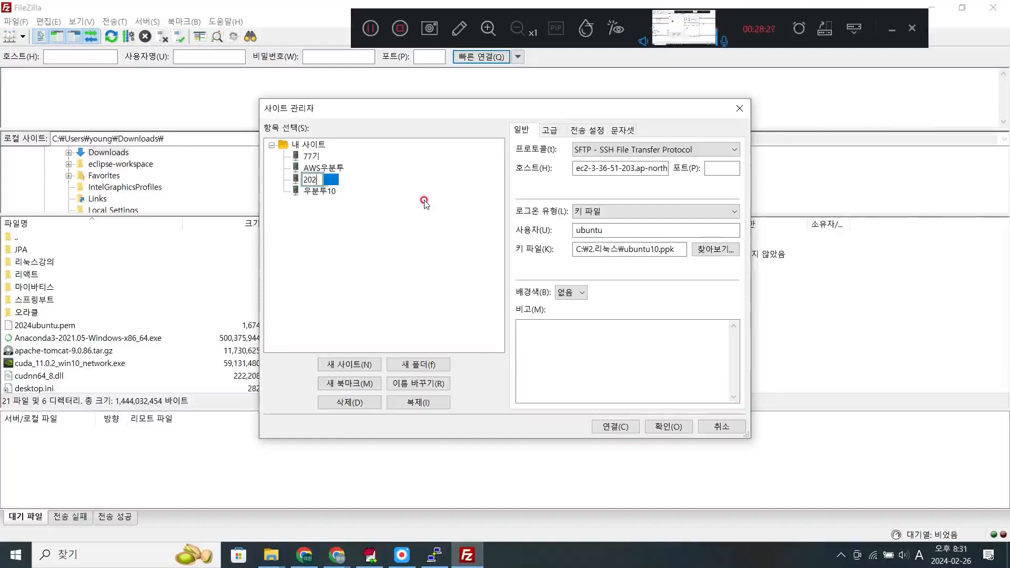
{"action": "type", "text": "4"}
{"action": "key", "text": "Hangul"}
{"action": "type", "text": "ㅕㅠㅕ"}
{"action": "key", "text": "BackSpace"}
{"action": "key", "text": "BackSpace"}
{"action": "key", "text": "BackSpace"}
{"action": "key", "text": "Hangul"}
{"action": "type", "text": "dnqn"}
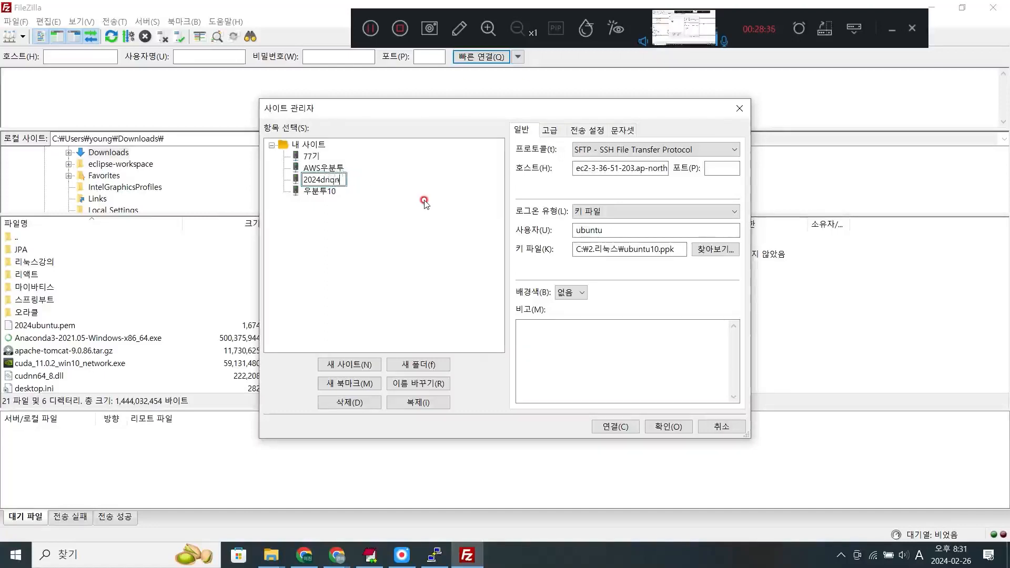
{"action": "key", "text": "BackSpace"}
{"action": "key", "text": "BackSpace"}
{"action": "key", "text": "BackSpace"}
{"action": "key", "text": "BackSpace"}
{"action": "type", "text": "ubuntu"}
{"action": "key", "text": "Return"}
{"action": "left_click", "coordinate": [341, 180]}
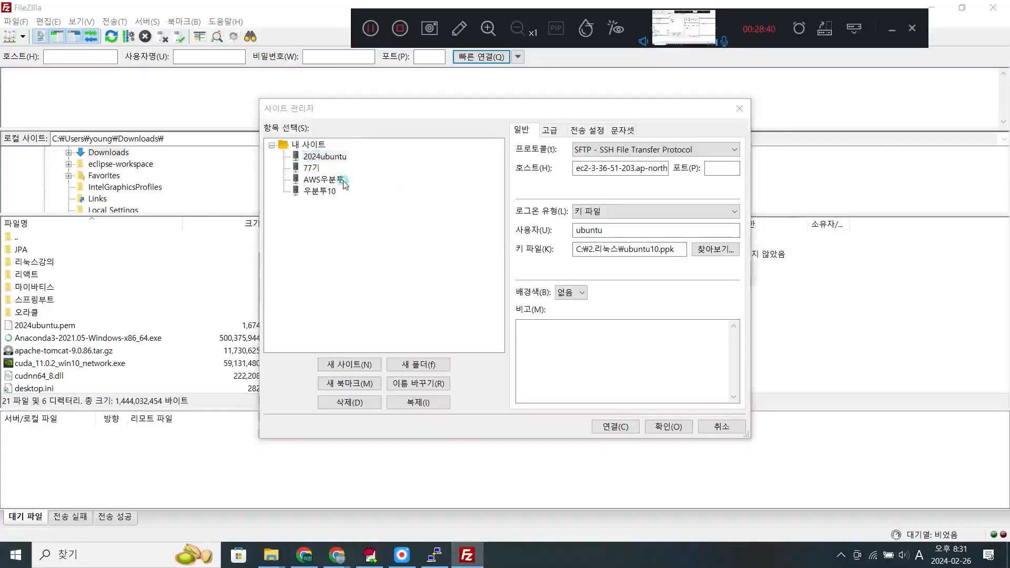
{"action": "left_click", "coordinate": [646, 277]}
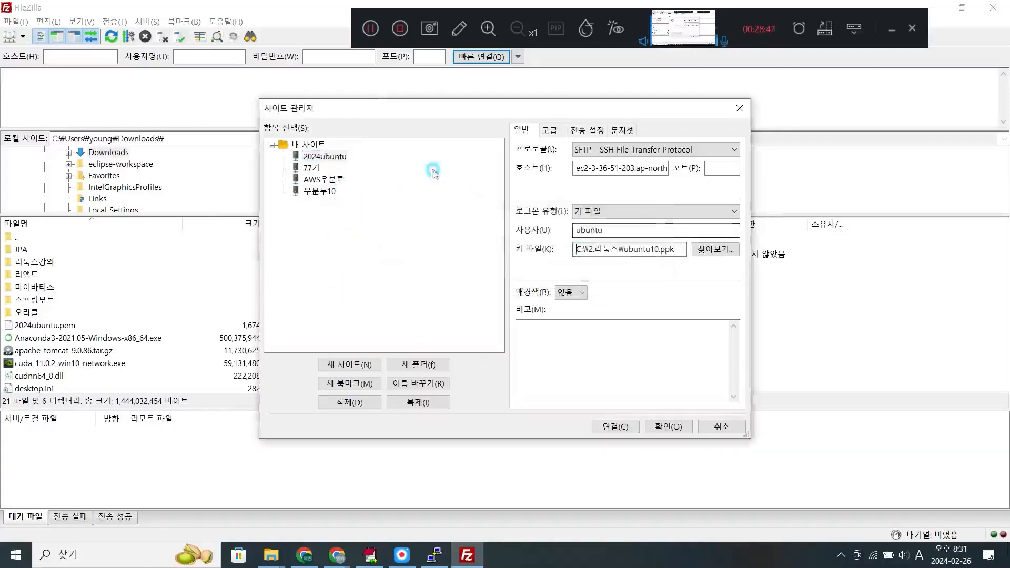
{"action": "left_click", "coordinate": [338, 158]}
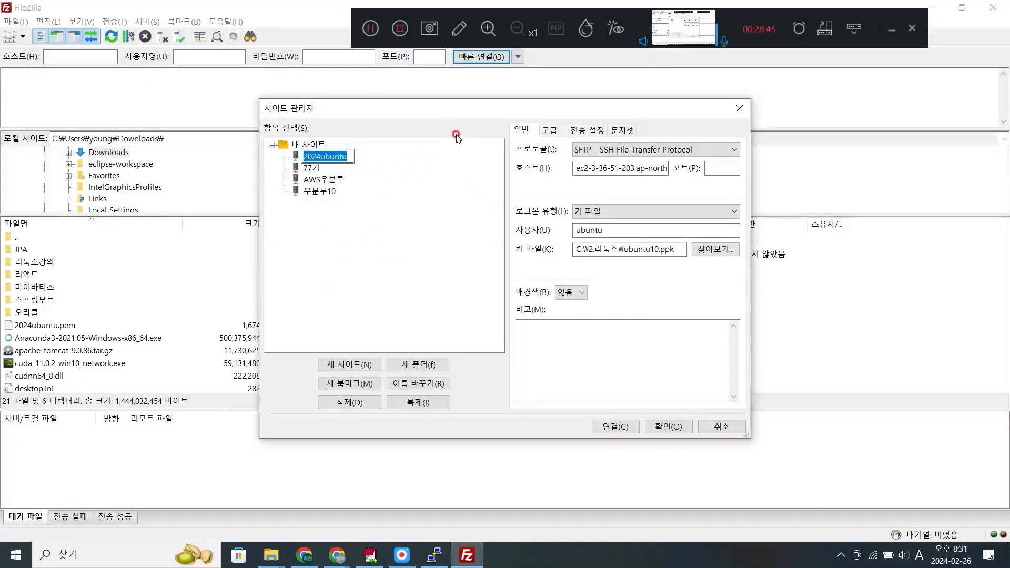
{"action": "left_click", "coordinate": [399, 171]}
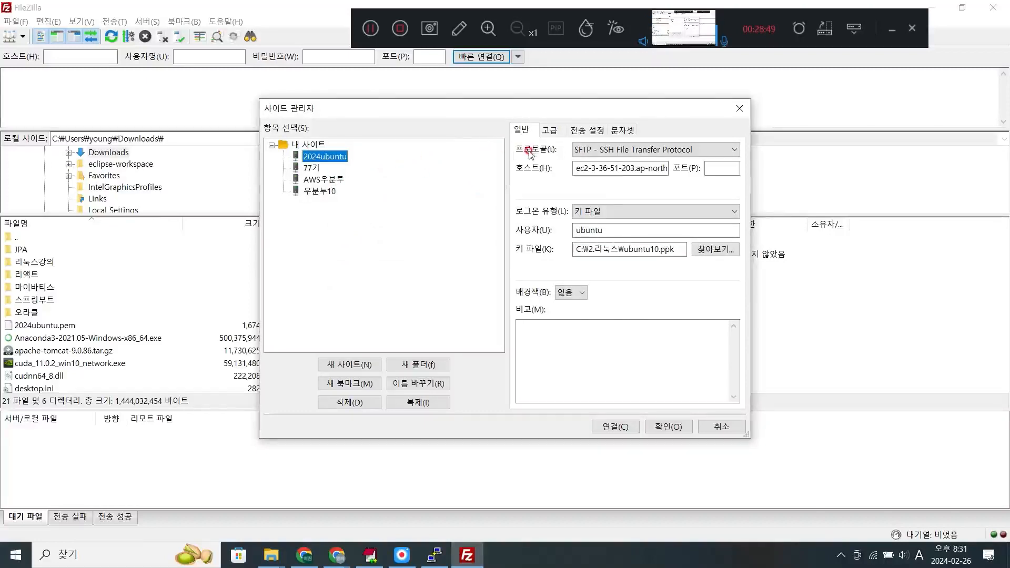
- Switch the 2024ubuntu site's protocol to FTP and then back to SFTP - SSH File Transfer Protocol
{"action": "left_click", "coordinate": [585, 150]}
{"action": "left_click", "coordinate": [605, 163]}
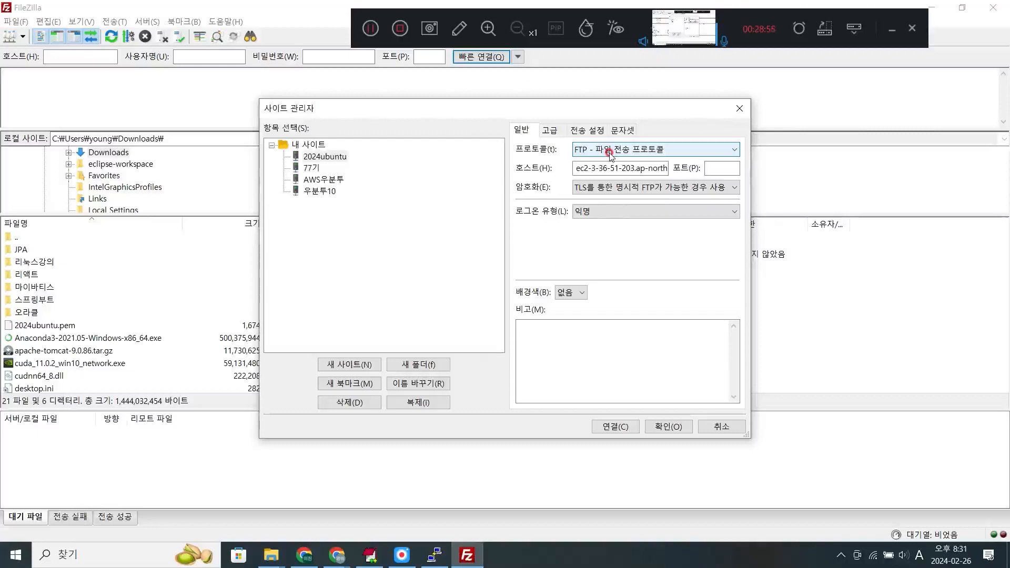
{"action": "left_click", "coordinate": [668, 152]}
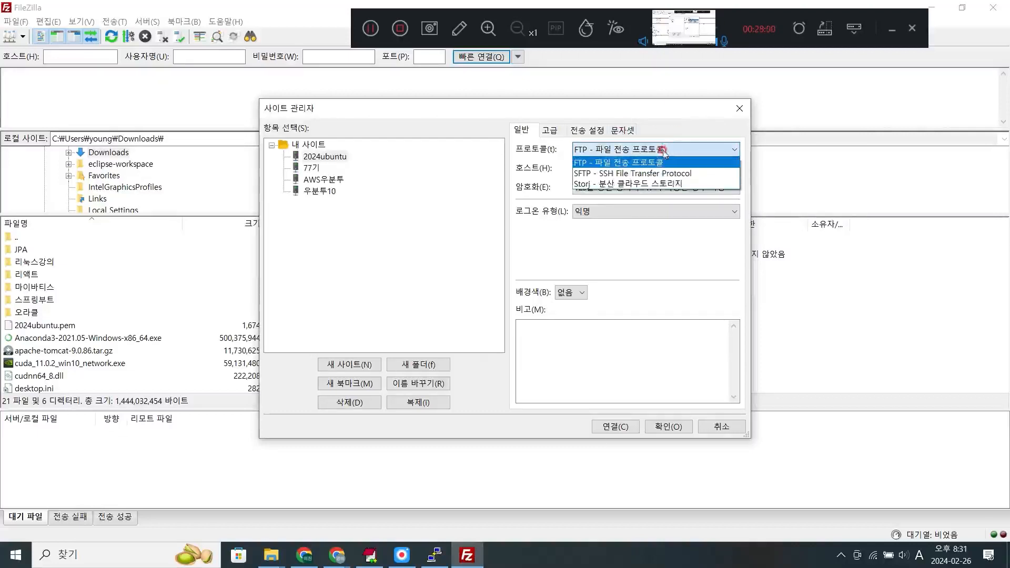
{"action": "left_click", "coordinate": [618, 175]}
- Switch to the AWS console in Chrome and copy the 2024ubuntu instance's public IPv4 DNS address
{"action": "left_click", "coordinate": [652, 165]}
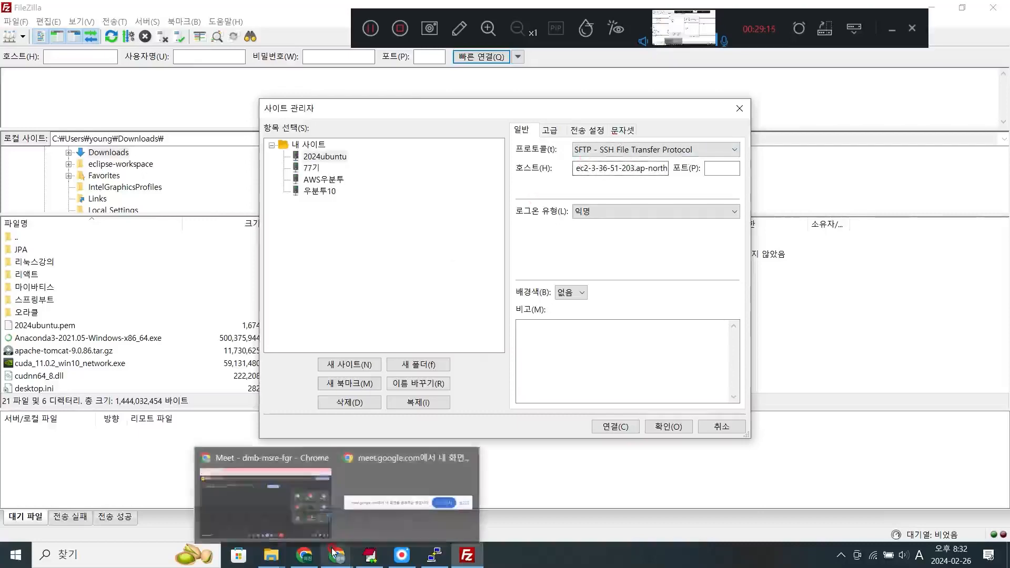
{"action": "left_click", "coordinate": [303, 554]}
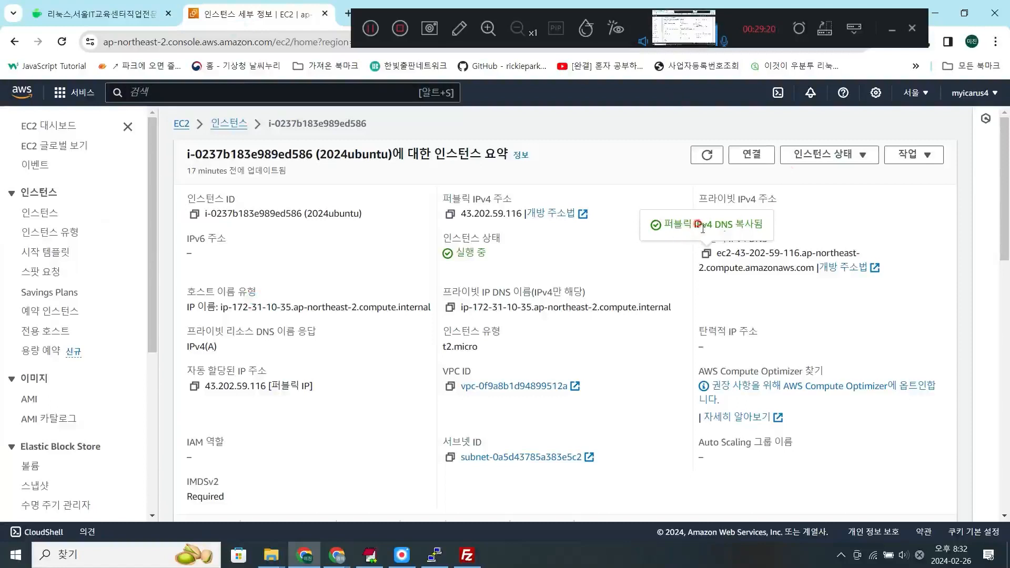
{"action": "left_click", "coordinate": [707, 255]}
- Switch to FileZilla and replace the 2024ubuntu site's host with the copied public IPv4 DNS address
{"action": "left_click", "coordinate": [468, 556]}
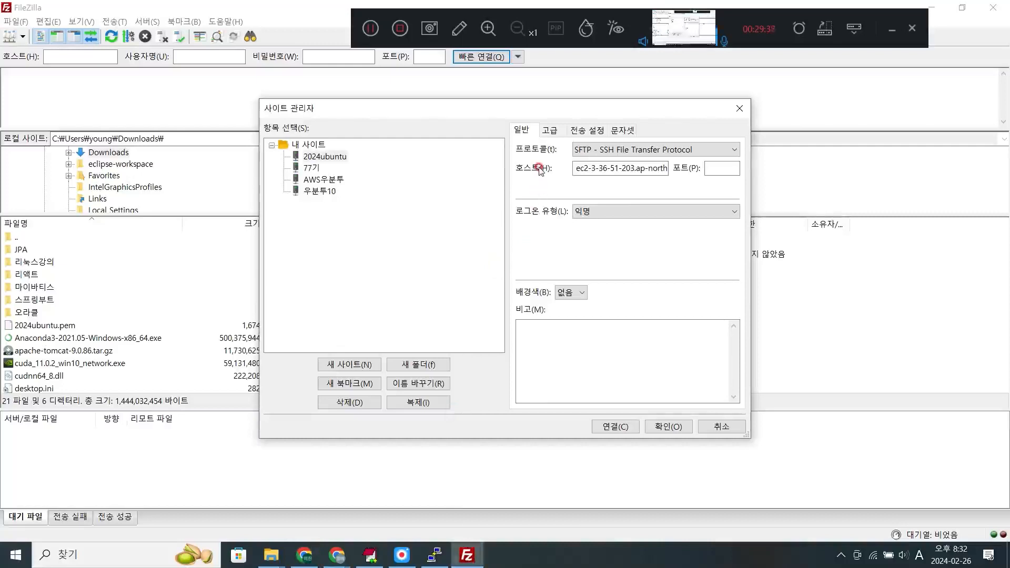
{"action": "left_click_drag", "start_coordinate": [576, 167], "coordinate": [884, 254]}
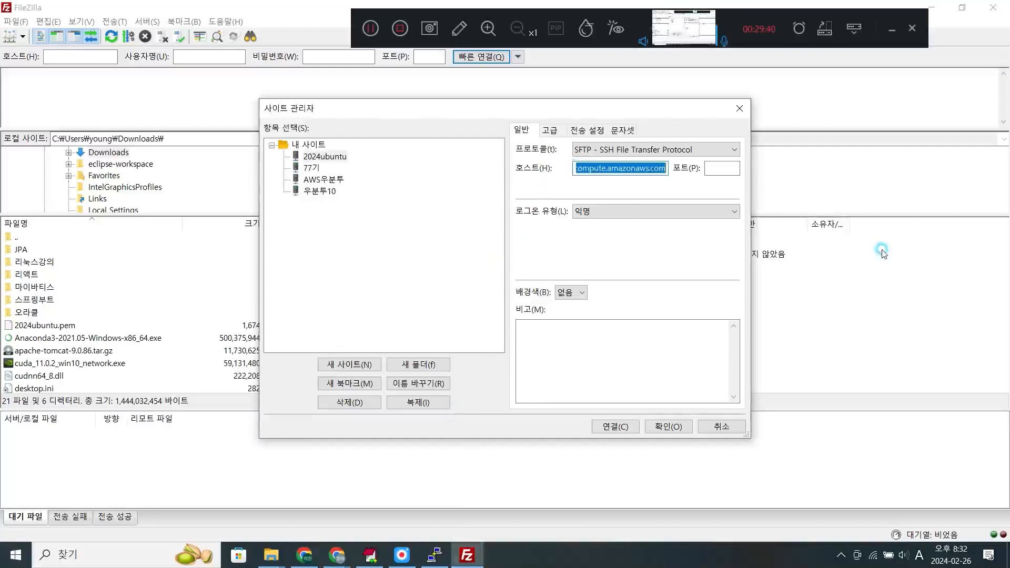
{"action": "key", "text": "ctrl+v"}
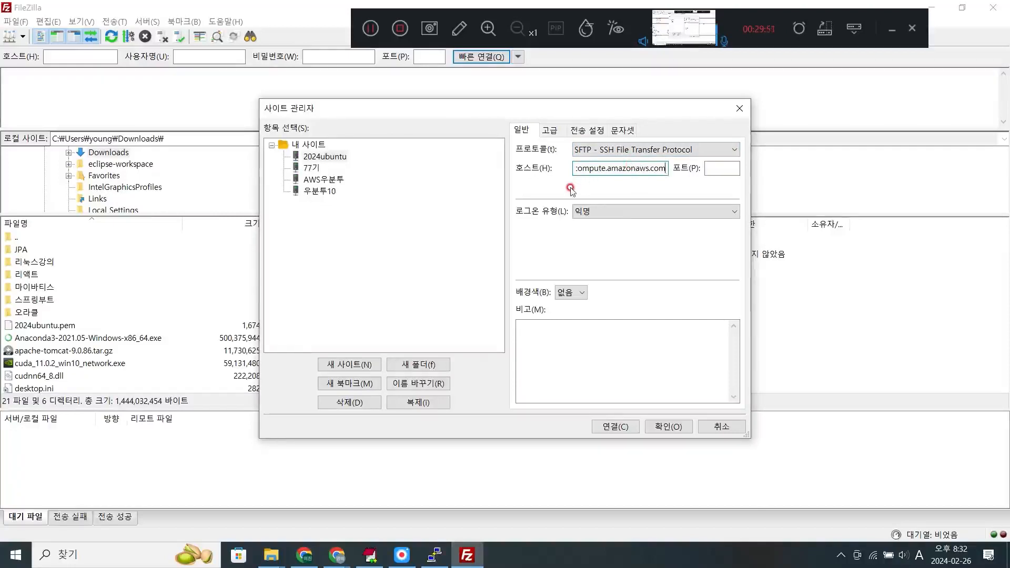
- Set the 2024ubuntu site's logon type to 키 파일 and choose 2024ubuntu.ppk from the C: drive's 2.리눅스 folder as its key file
{"action": "left_click", "coordinate": [608, 213]}
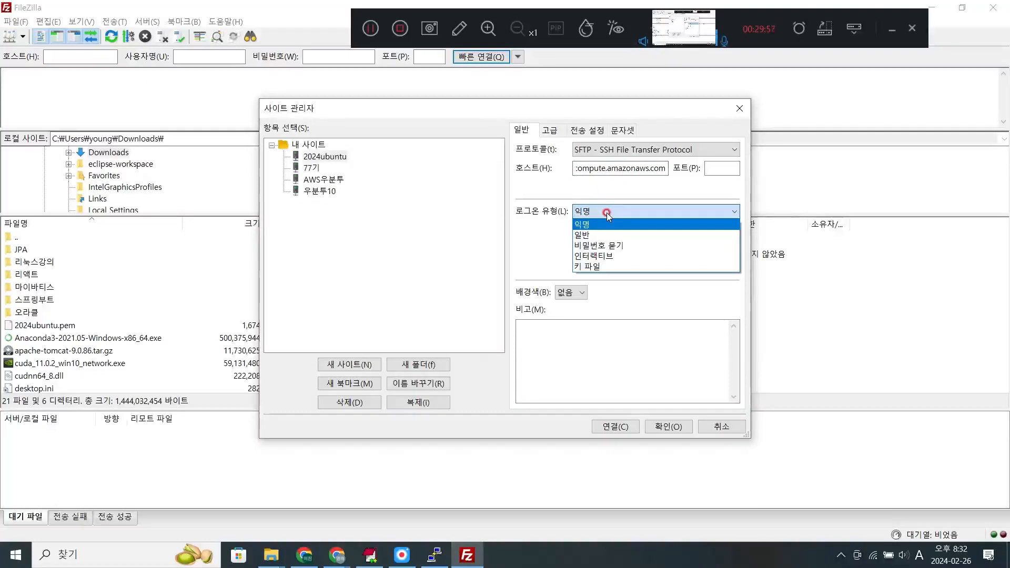
{"action": "left_click", "coordinate": [584, 267]}
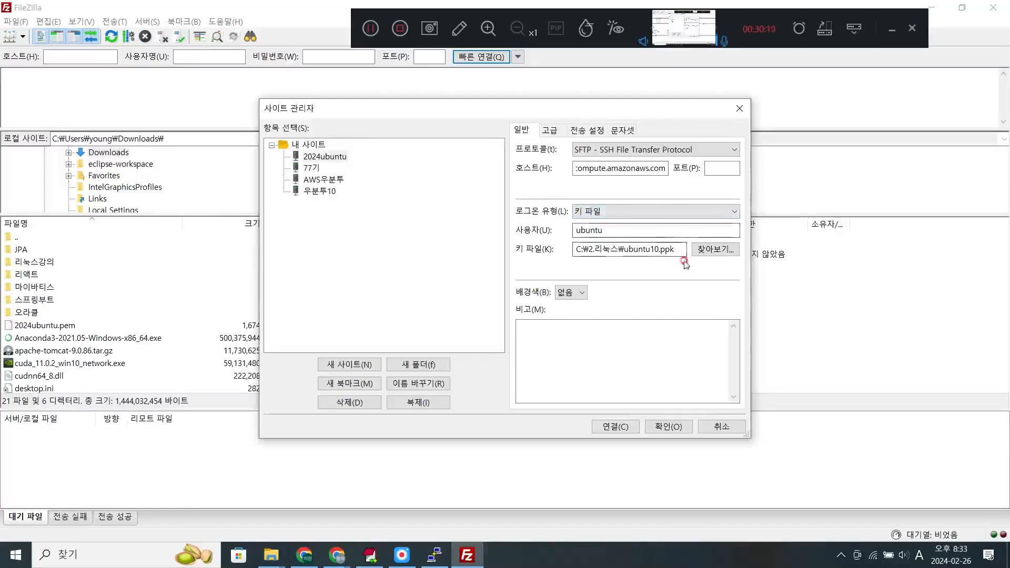
{"action": "left_click", "coordinate": [707, 249]}
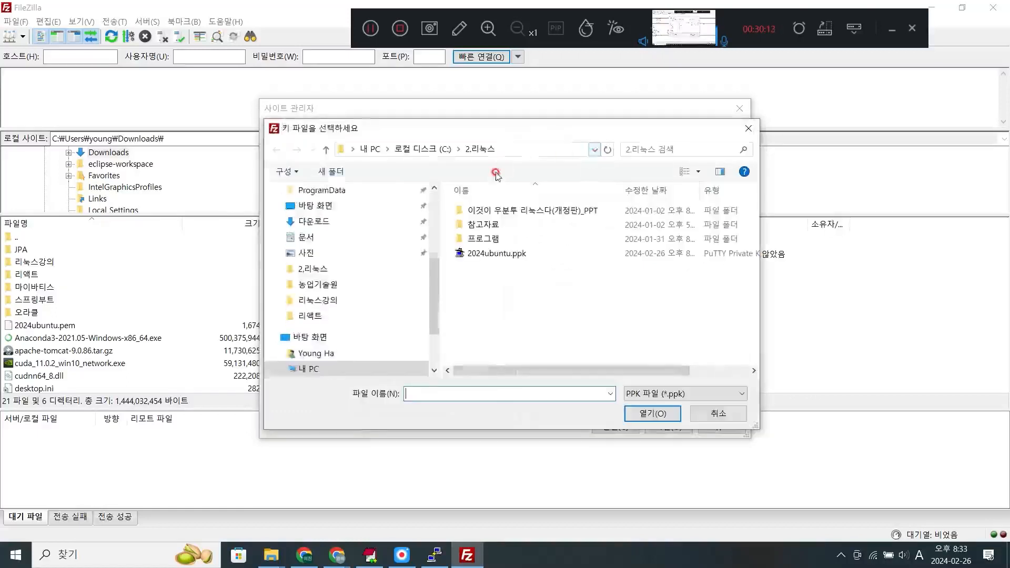
{"action": "left_click", "coordinate": [505, 254]}
{"action": "left_click", "coordinate": [672, 415]}
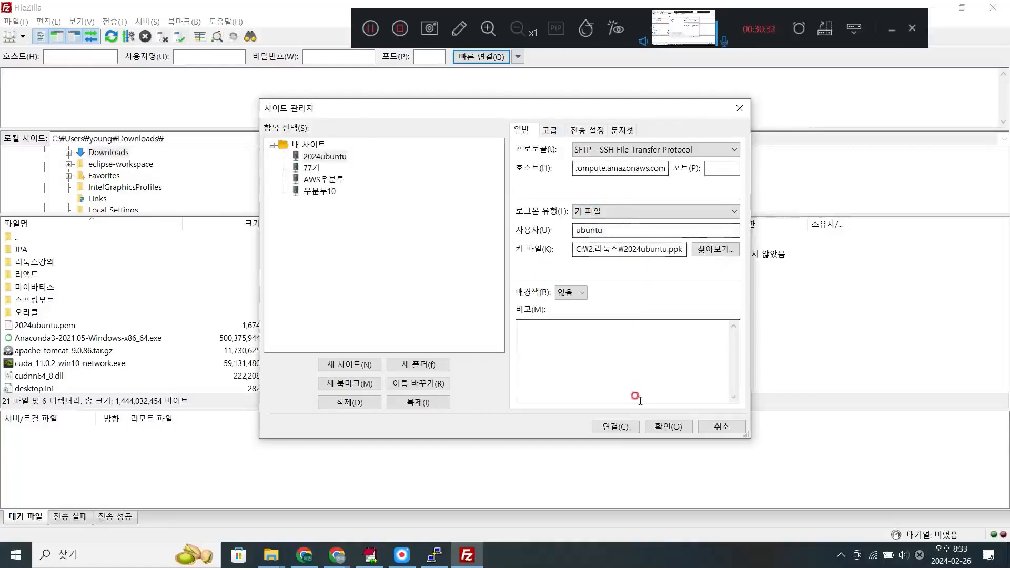
- Connect to the 2024ubuntu site and upload 011.png from the local Downloads\오라클 folder to /home/ubuntu
{"action": "left_click", "coordinate": [616, 427]}
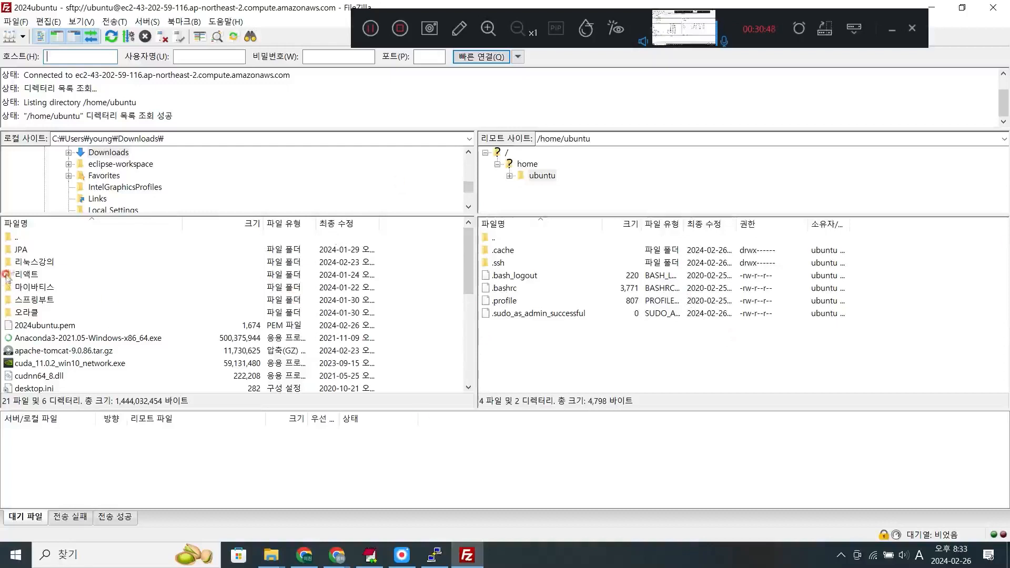
{"action": "double_click", "coordinate": [29, 313]}
{"action": "left_click_drag", "start_coordinate": [42, 250], "coordinate": [896, 403]}
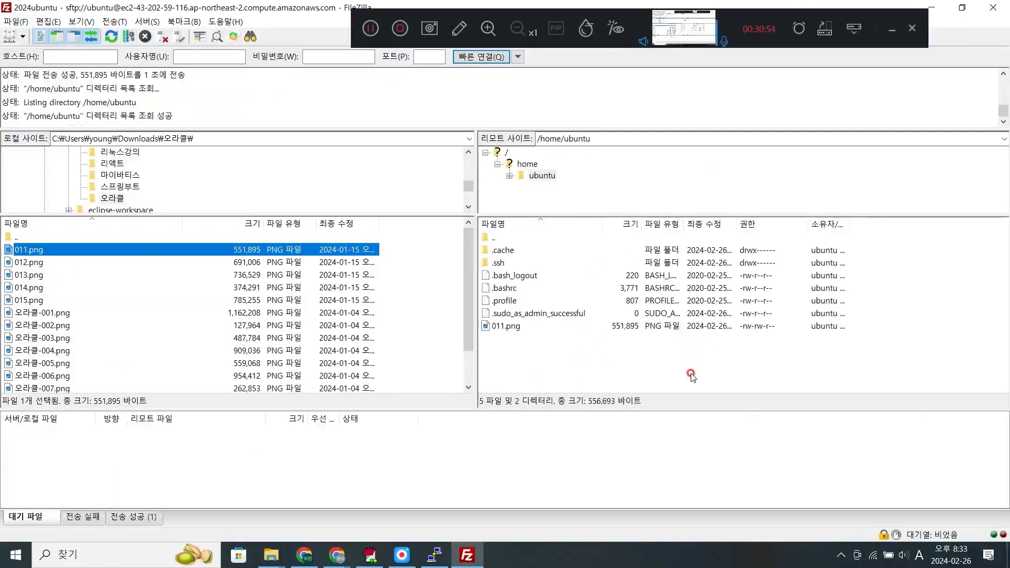
- Switch to the PuTTY terminal and list the contents of /home/ubuntu with ls -l to check the uploaded file
{"action": "left_click", "coordinate": [434, 555]}
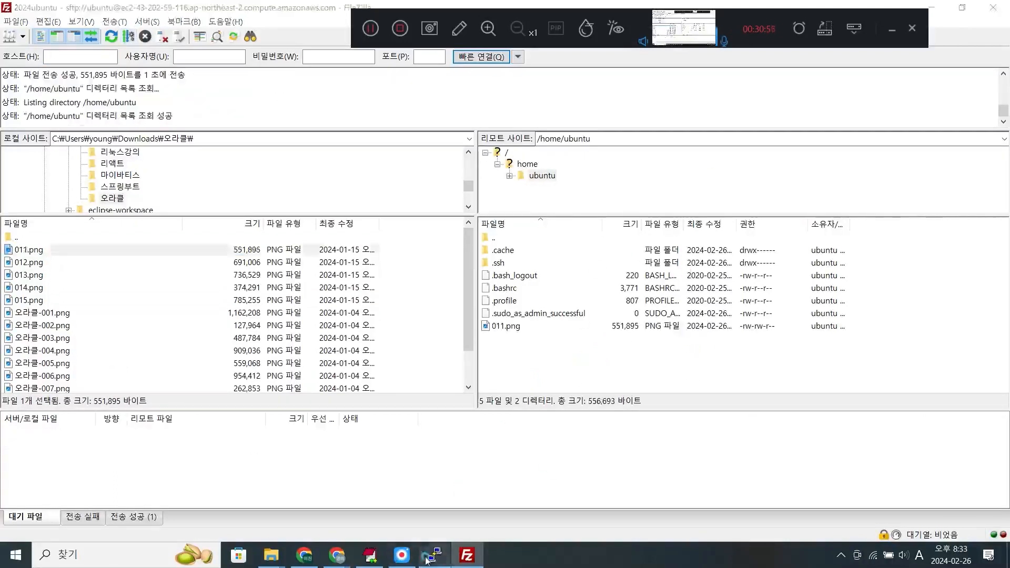
{"action": "type", "text": "ls -l"}
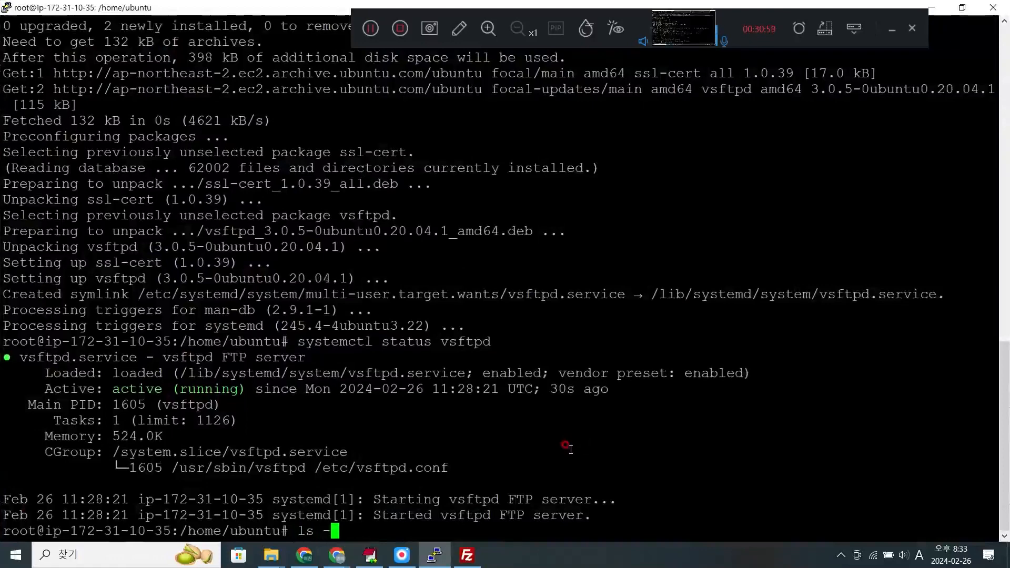
{"action": "key", "text": "Return"}
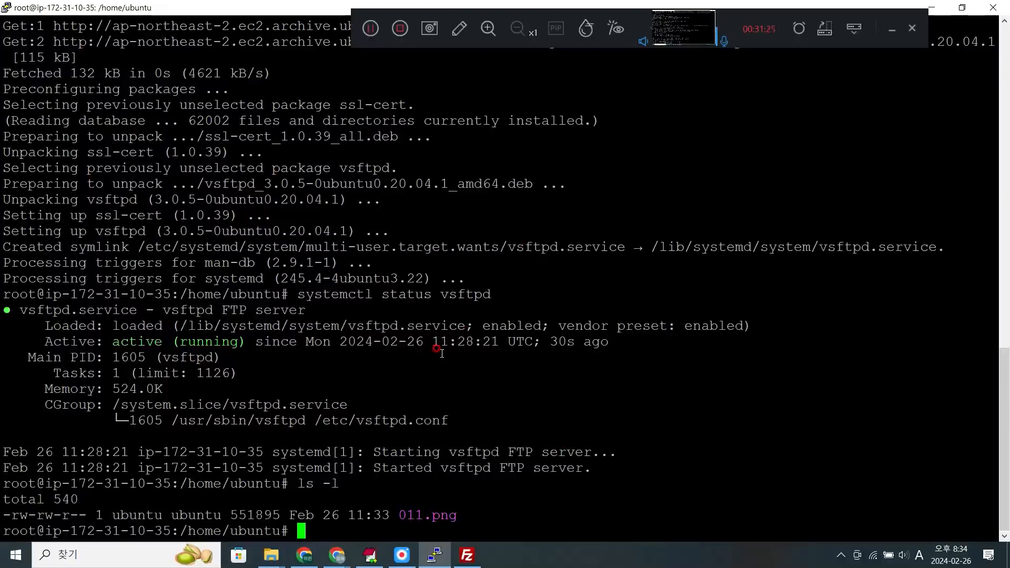
- Switch to FileZilla to check 011.png in the remote /home/ubuntu listing and return to the PuTTY terminal
{"action": "left_click", "coordinate": [466, 556]}
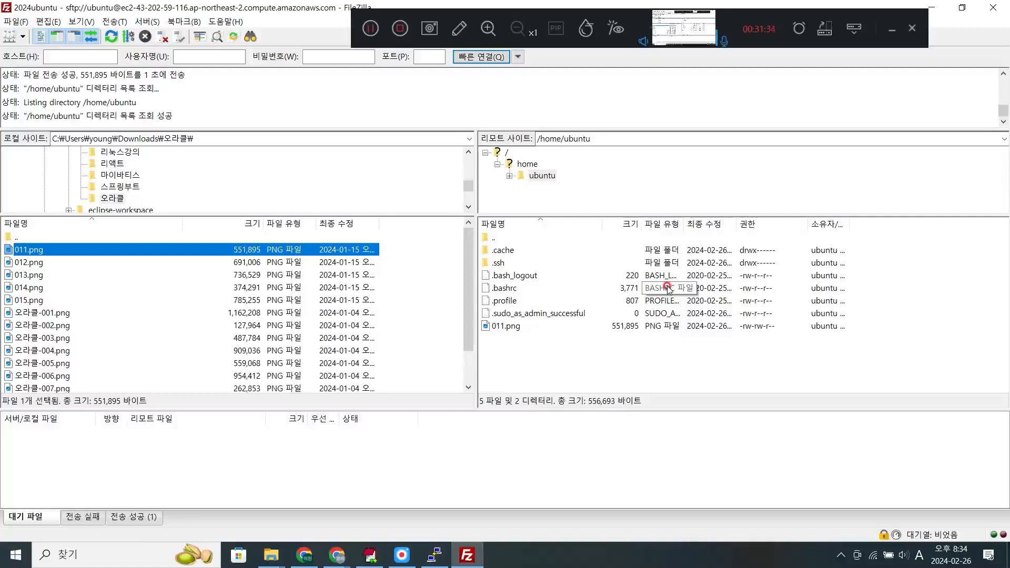
{"action": "mouse_move", "coordinate": [434, 555]}
{"action": "left_click", "coordinate": [424, 431]}
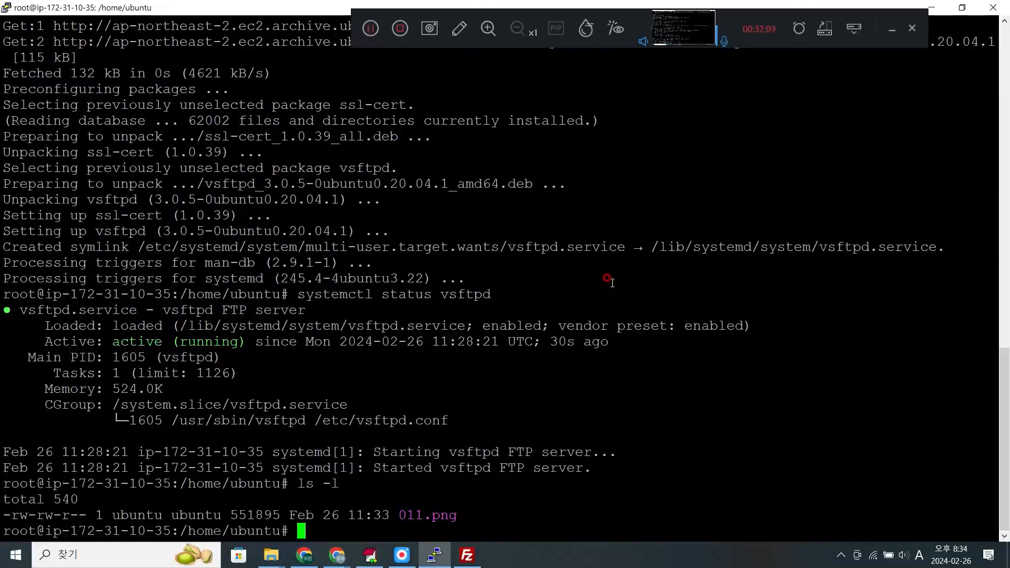
- Switch to Chrome and open a new browser tab
{"action": "left_click", "coordinate": [305, 556]}
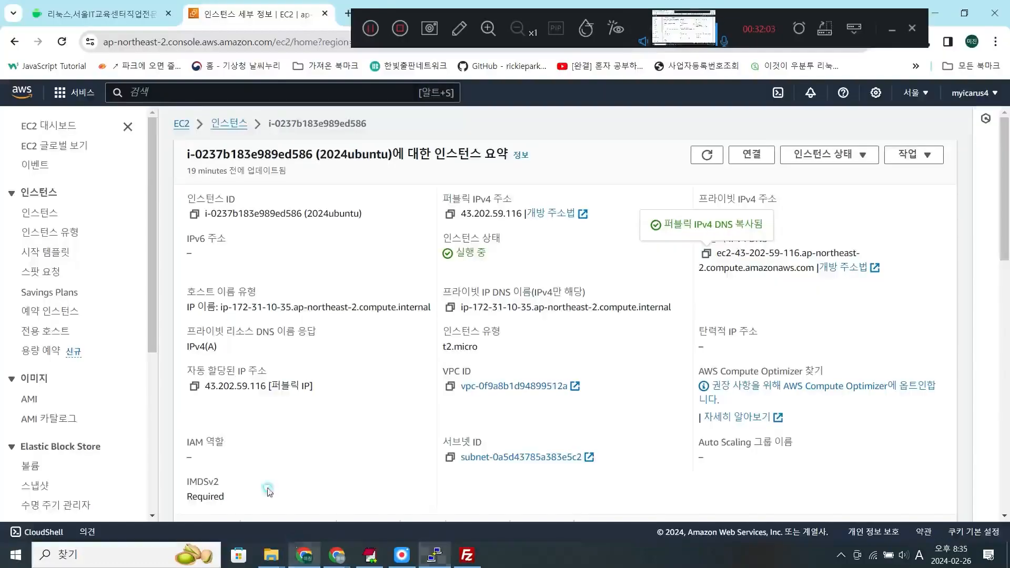
{"action": "left_click", "coordinate": [128, 8]}
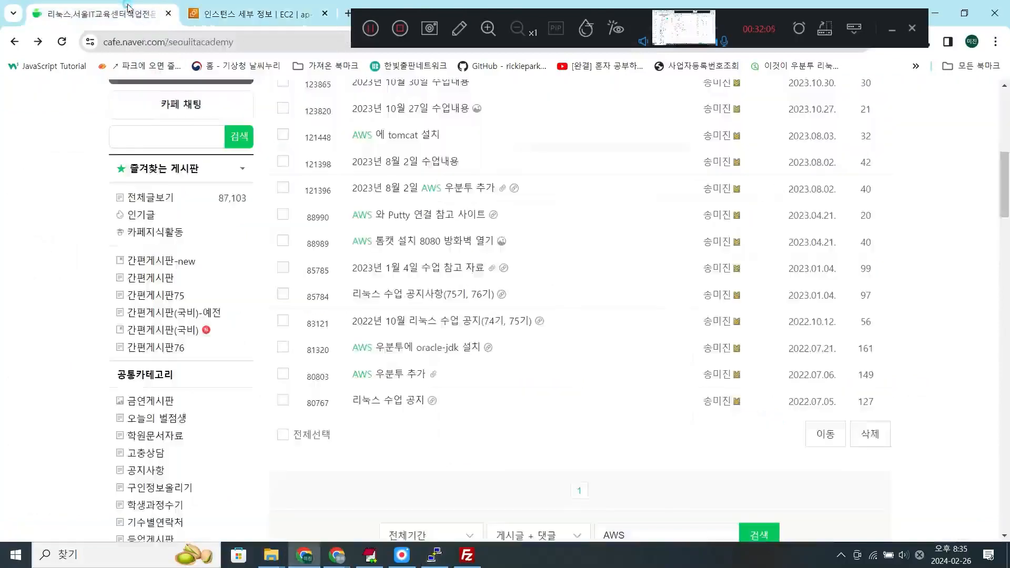
{"action": "left_click", "coordinate": [218, 13]}
{"action": "left_click_drag", "start_coordinate": [444, 20], "coordinate": [537, 38]}
{"action": "left_click", "coordinate": [348, 13]}
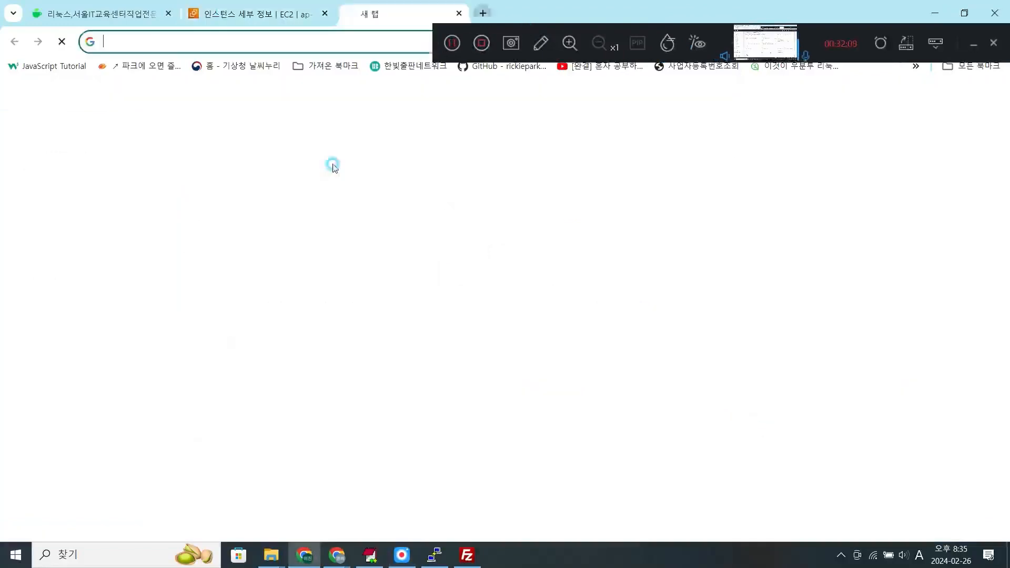
{"action": "type", "text": "ww"}
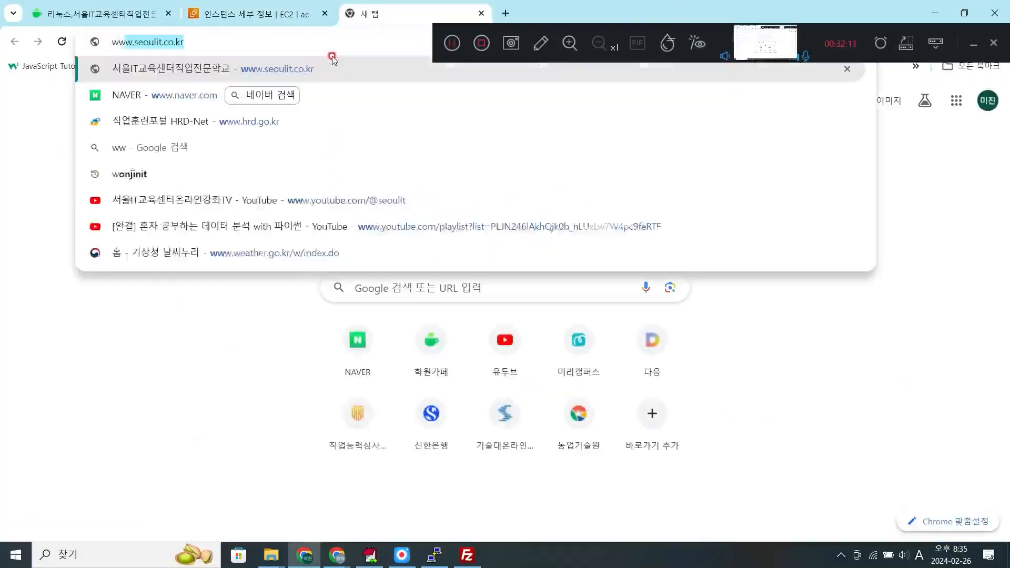
{"action": "type", "text": "w.or"}
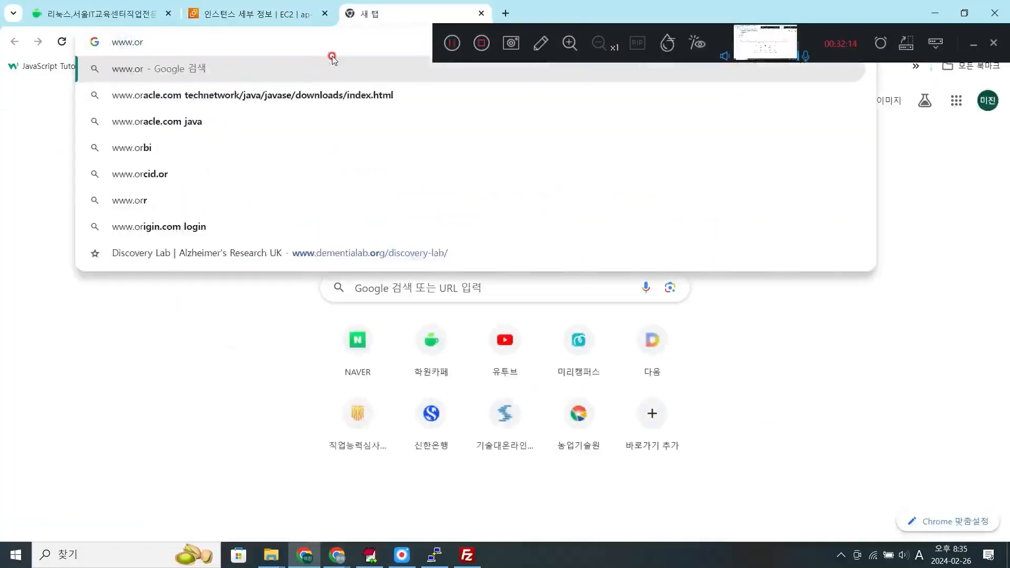
{"action": "type", "text": "c"}
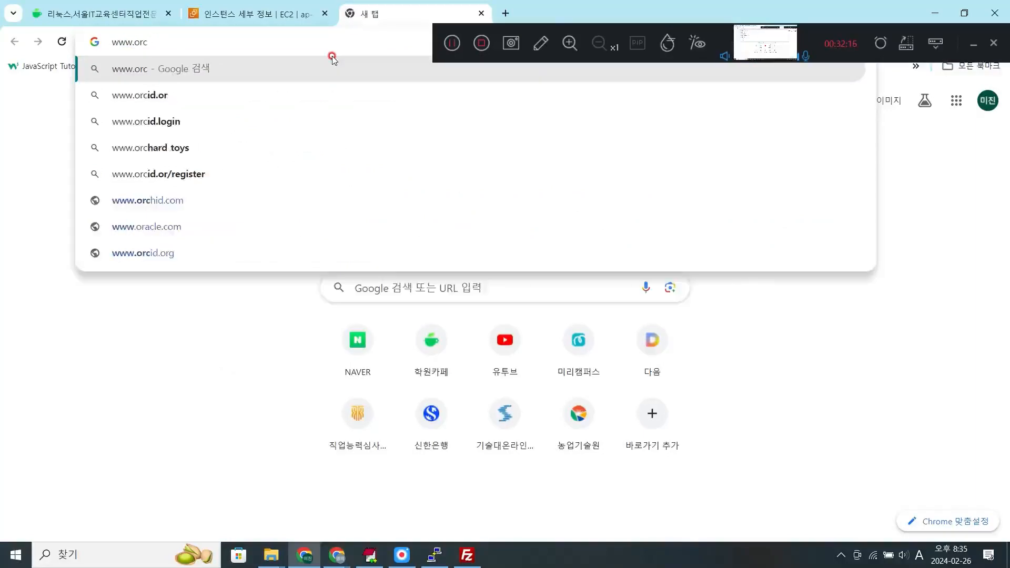
{"action": "key", "text": "BackSpace"}
{"action": "type", "text": "acle"}
{"action": "key", "text": "Delete"}
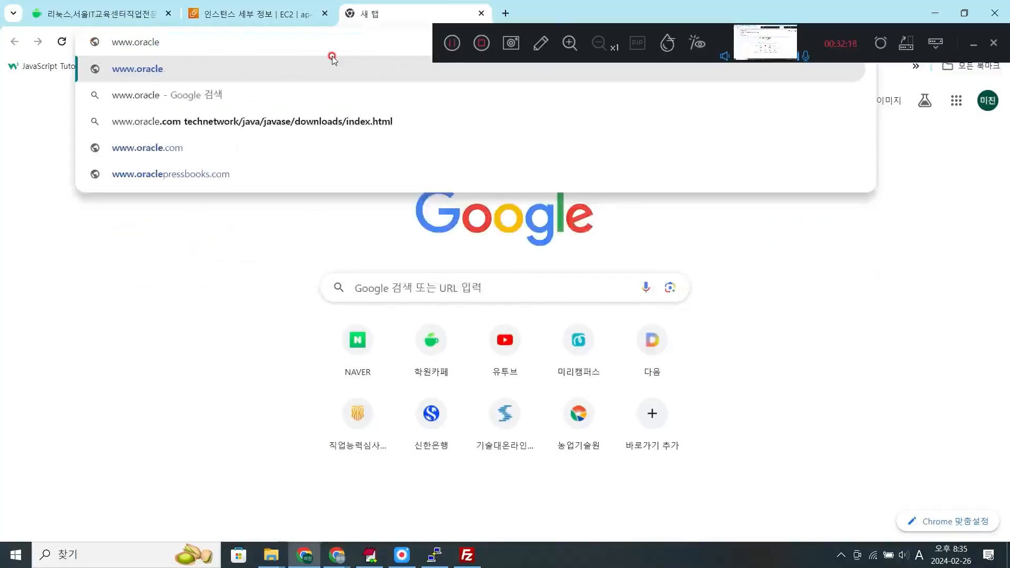
{"action": "type", "text": ".com"}
{"action": "key", "text": "Return"}
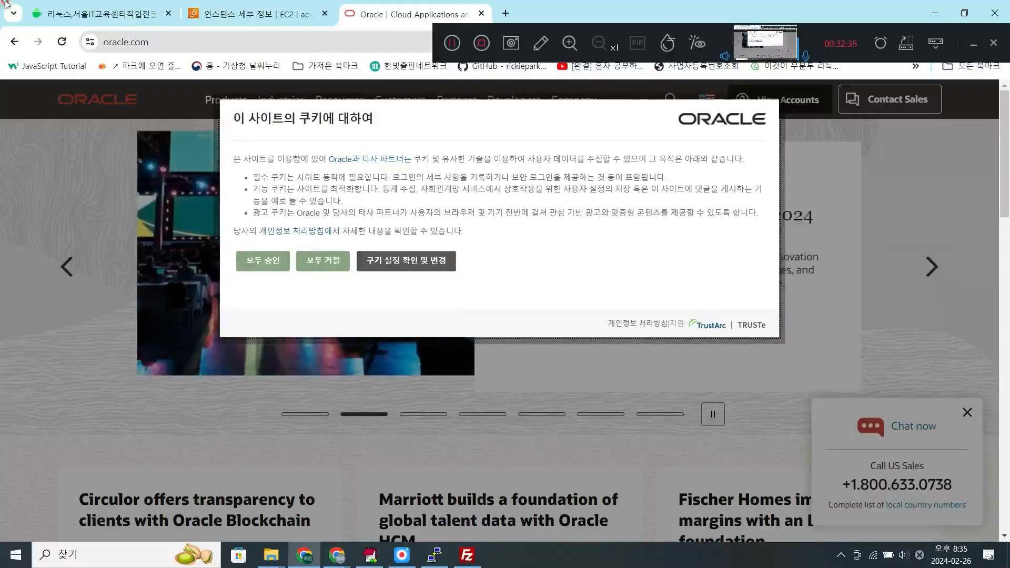
{"action": "left_click", "coordinate": [272, 260]}
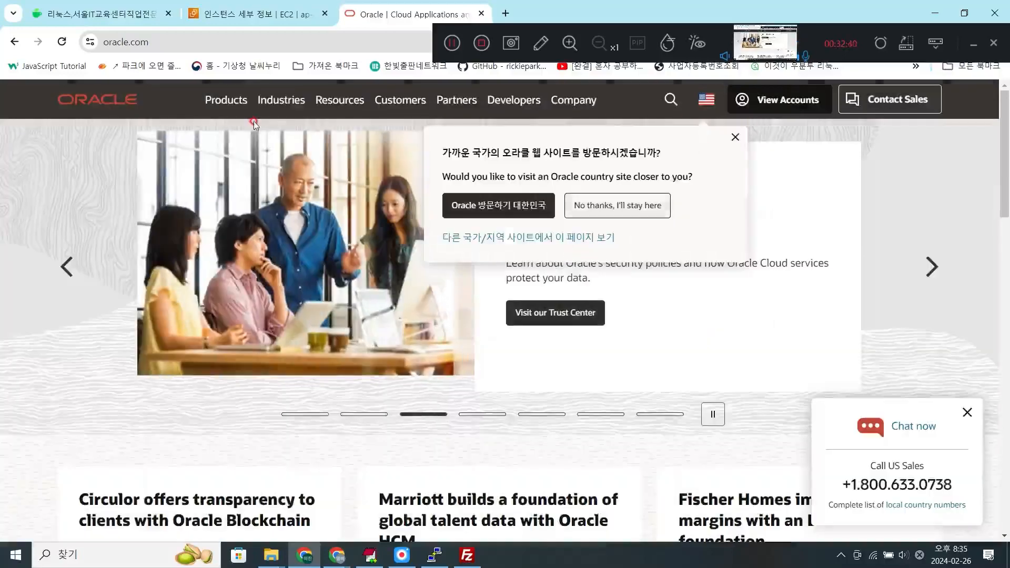
- Go to Oracle's Java product page and open the Java SE downloads page from it
{"action": "left_click", "coordinate": [226, 100]}
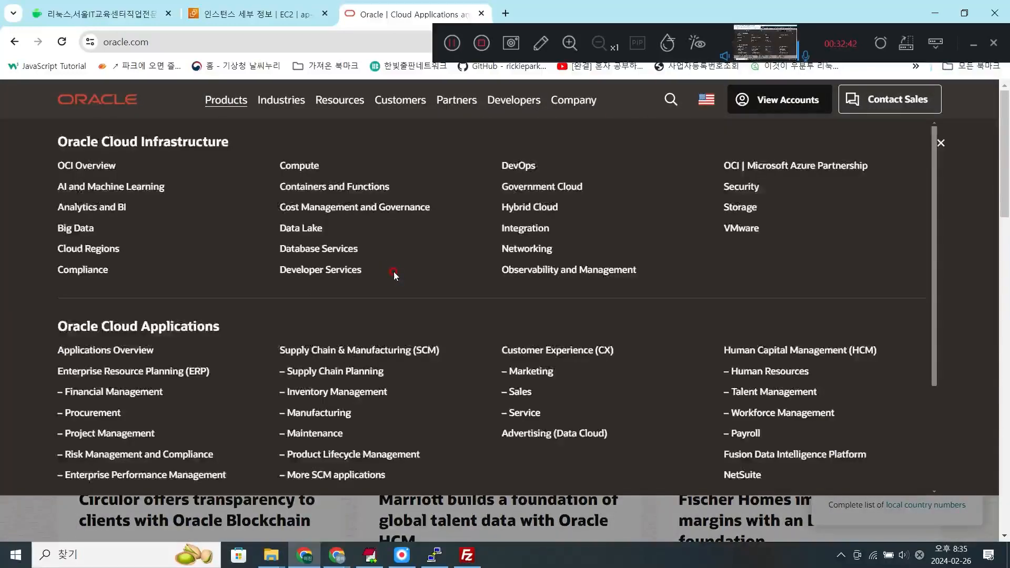
{"action": "scroll", "coordinate": [394, 274], "scroll_direction": "down", "scroll_amount": 3}
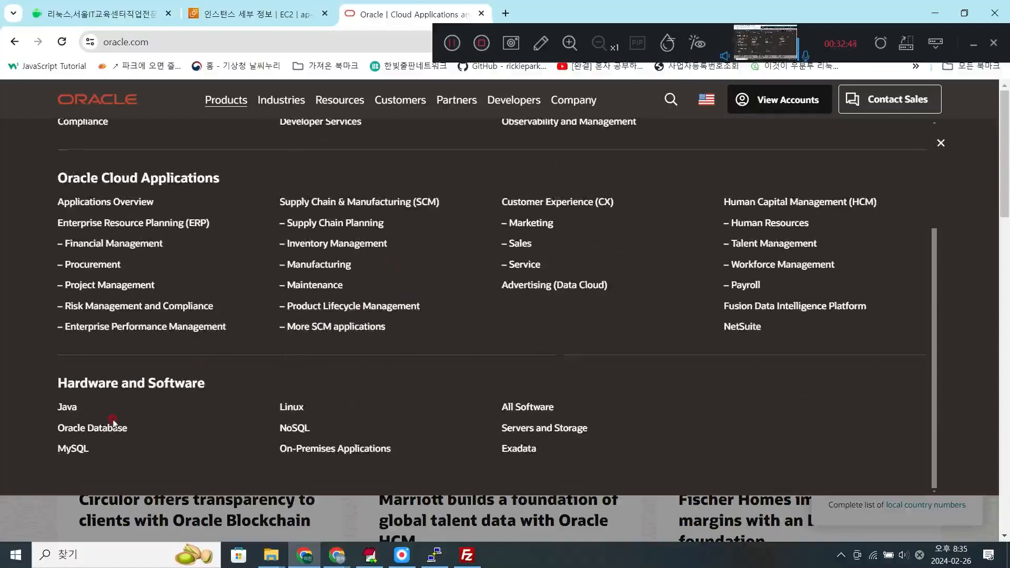
{"action": "left_click", "coordinate": [67, 407]}
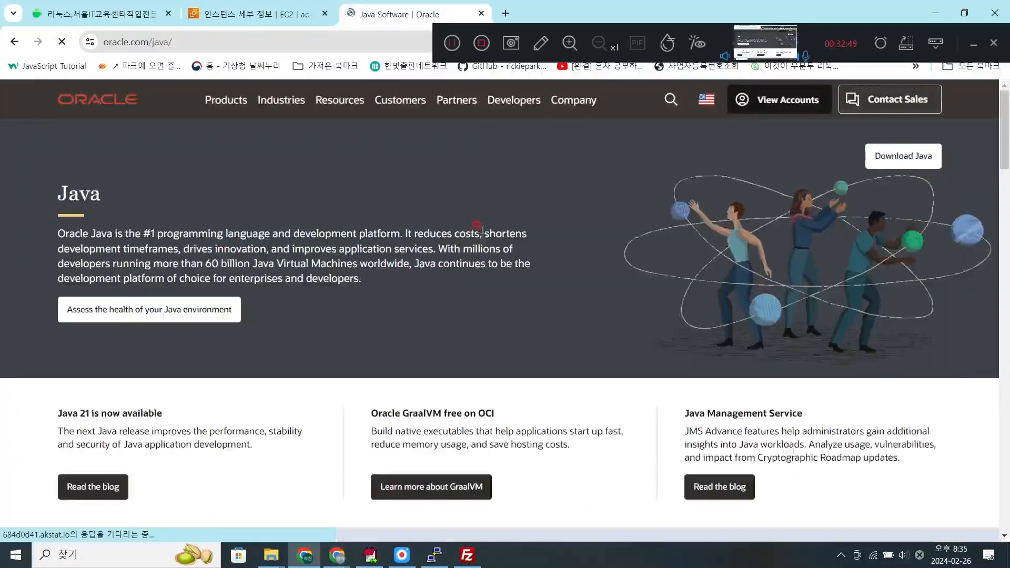
{"action": "scroll", "coordinate": [482, 229], "scroll_direction": "down", "scroll_amount": 5}
{"action": "scroll", "coordinate": [480, 229], "scroll_direction": "down", "scroll_amount": 10}
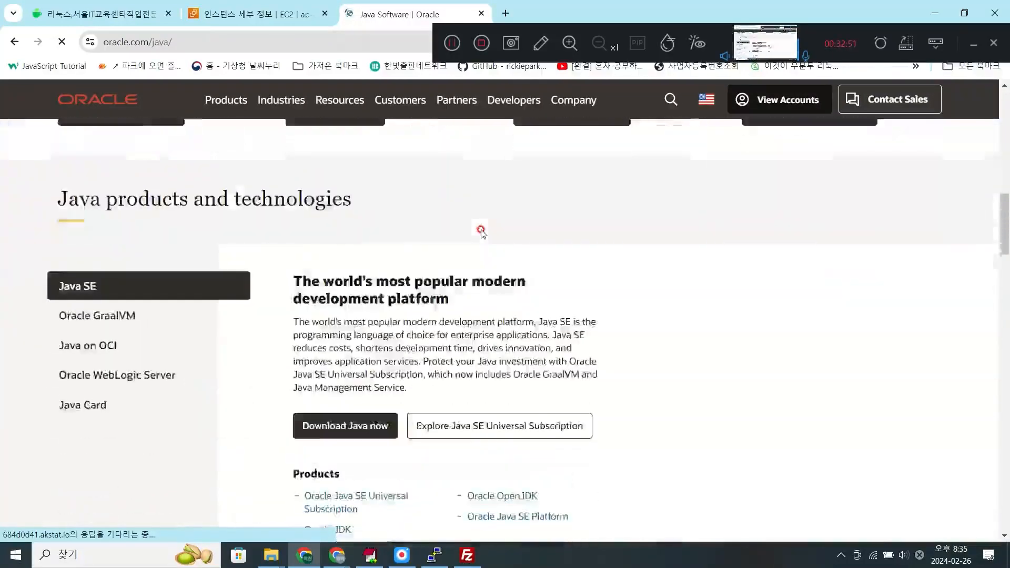
{"action": "scroll", "coordinate": [481, 231], "scroll_direction": "down", "scroll_amount": 3}
{"action": "left_click", "coordinate": [342, 293]}
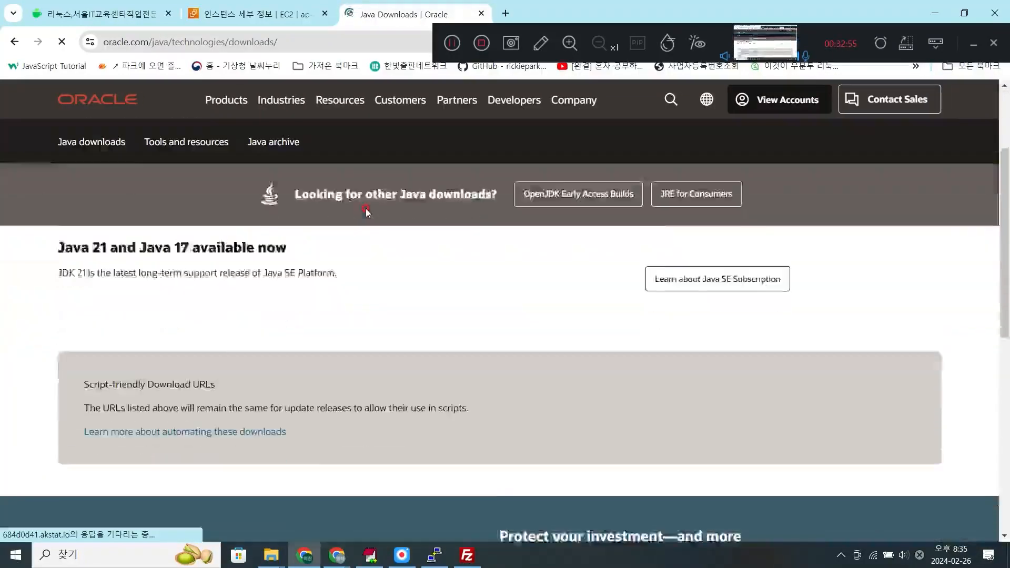
- Request the Java 11 Linux x64 Debian package jdk-11.0.22_linux-x64_bin.deb, accepting the Oracle Technology Network License Agreement
{"action": "scroll", "coordinate": [367, 212], "scroll_direction": "down", "scroll_amount": 6}
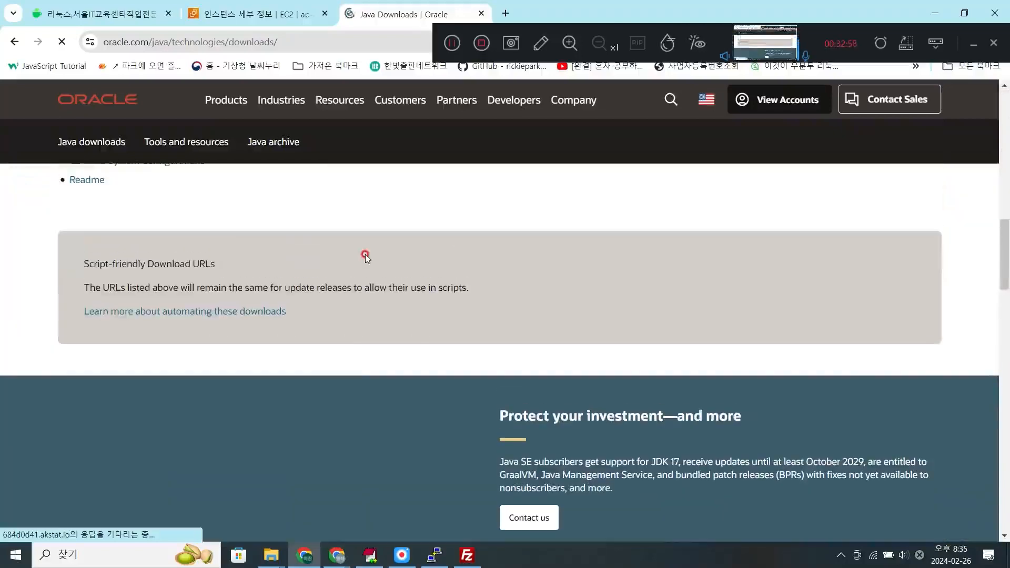
{"action": "scroll", "coordinate": [365, 257], "scroll_direction": "down", "scroll_amount": 10}
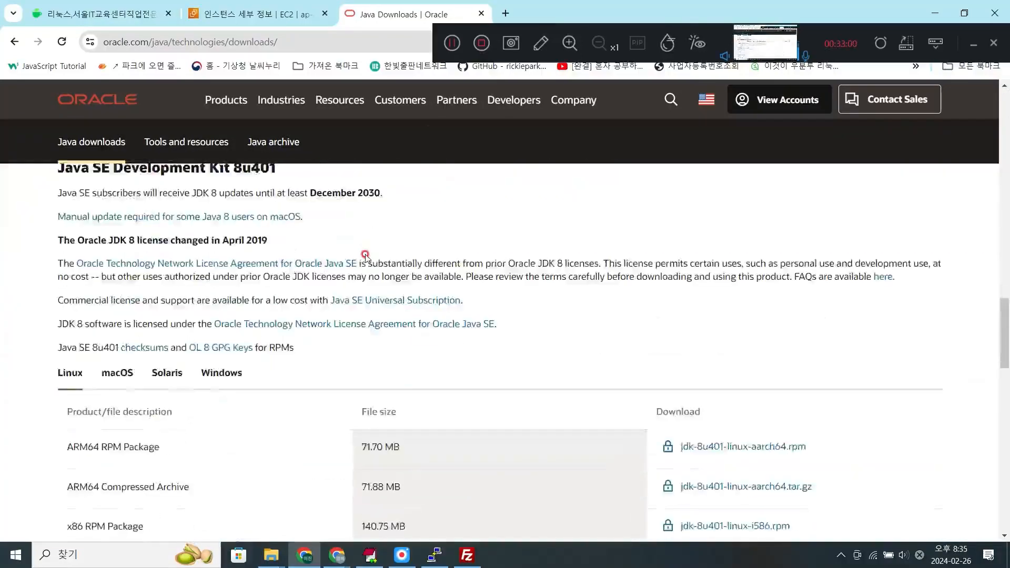
{"action": "left_click", "coordinate": [297, 189]}
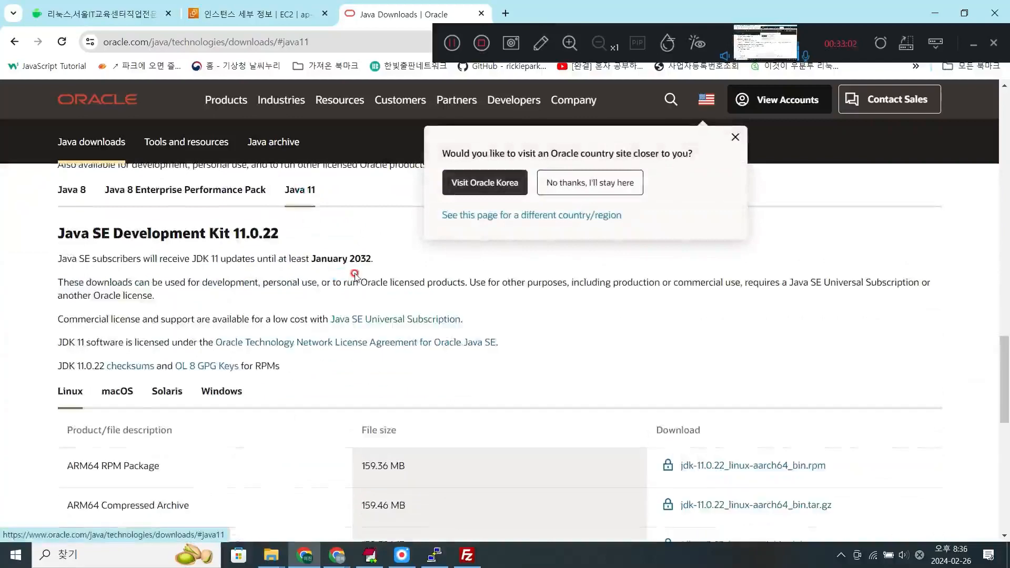
{"action": "scroll", "coordinate": [355, 275], "scroll_direction": "down", "scroll_amount": 2}
{"action": "scroll", "coordinate": [255, 296], "scroll_direction": "down", "scroll_amount": 2}
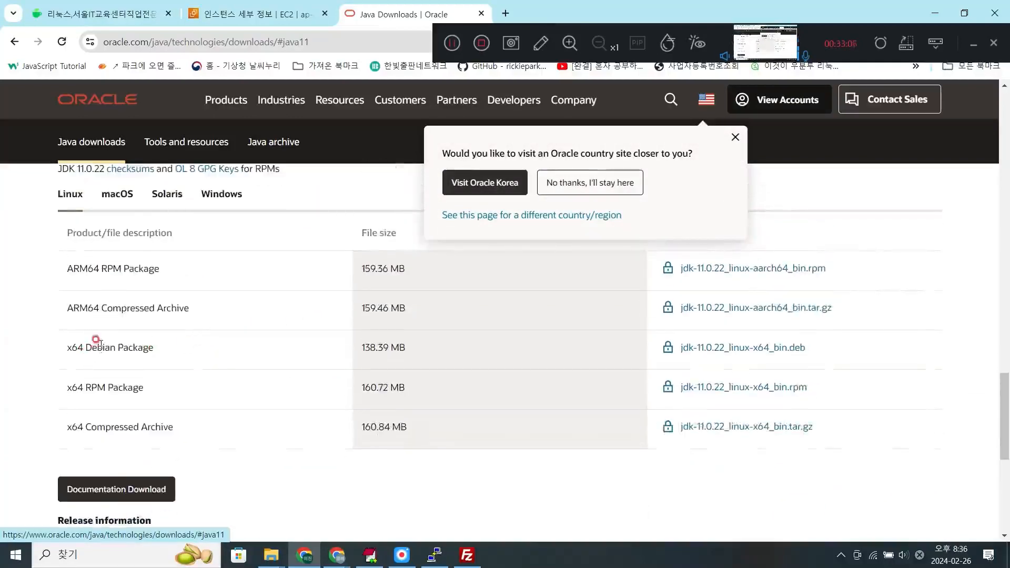
{"action": "left_click", "coordinate": [718, 348]}
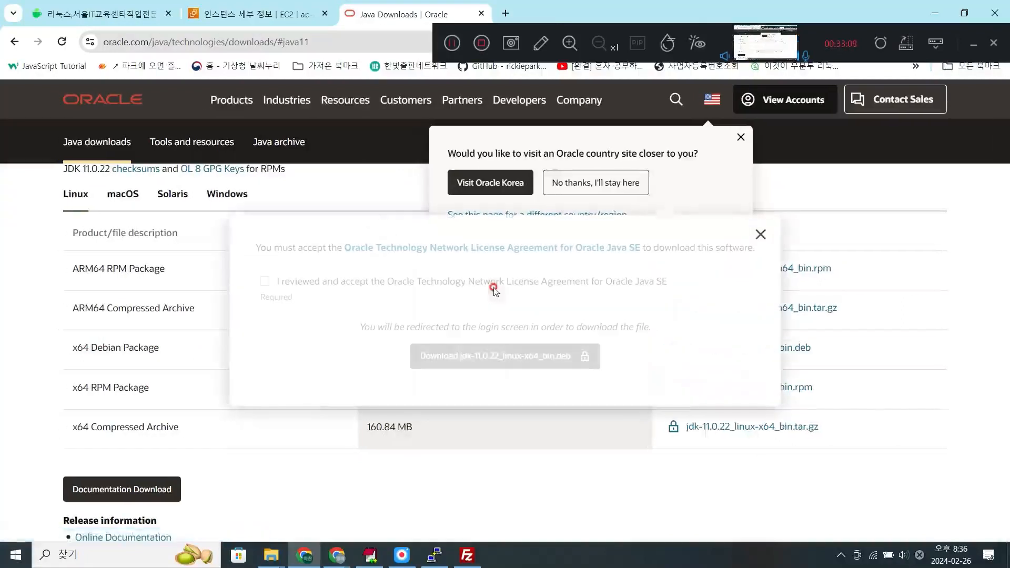
{"action": "left_click", "coordinate": [477, 362]}
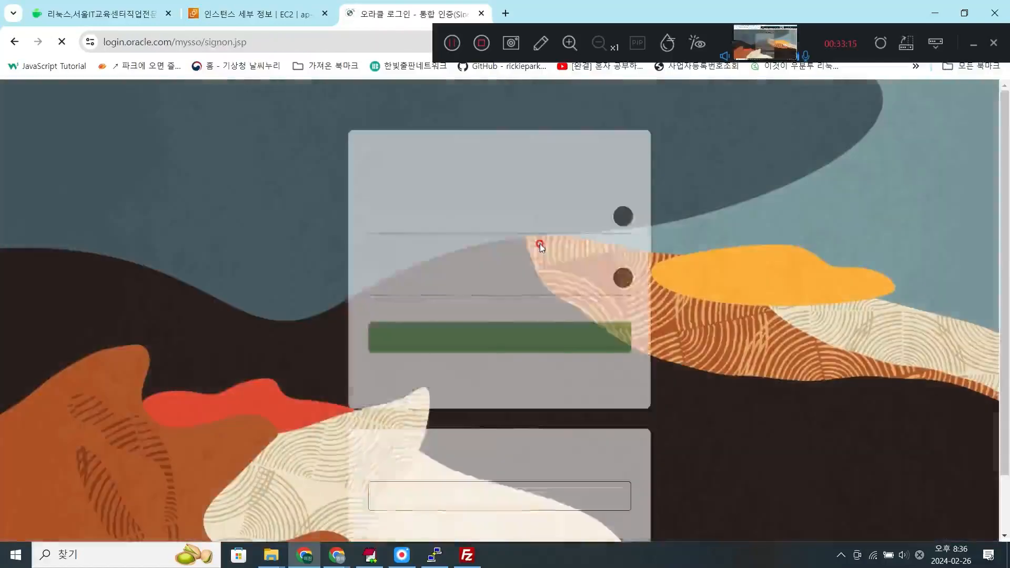
- Sign in to the Oracle account with the account's e-mail as user name and its password to start the JDK download
{"action": "left_click", "coordinate": [505, 221]}
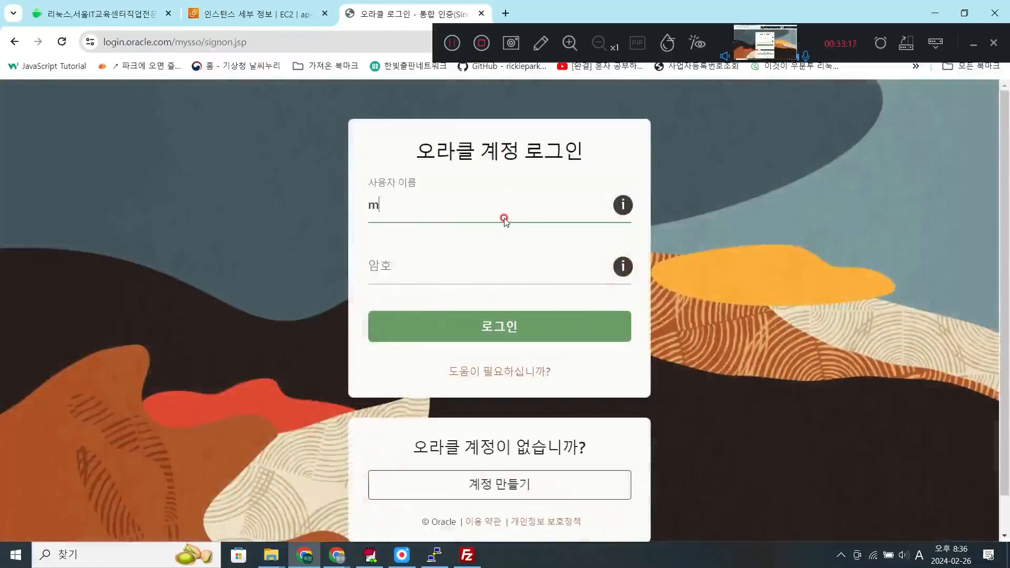
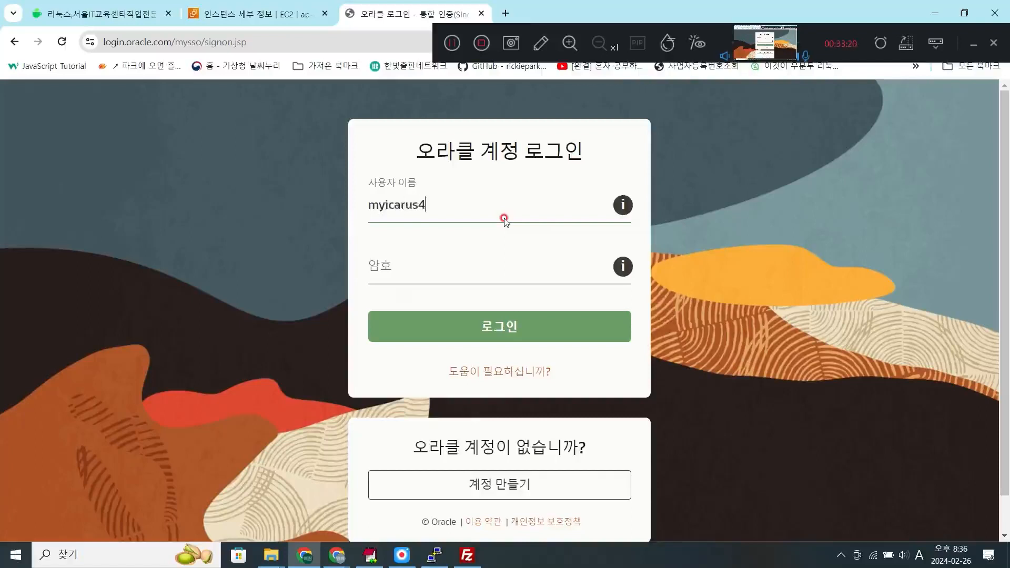
{"action": "key", "text": "Tab"}
{"action": "left_click", "coordinate": [504, 219]}
{"action": "type", "text": "@hanmail."}
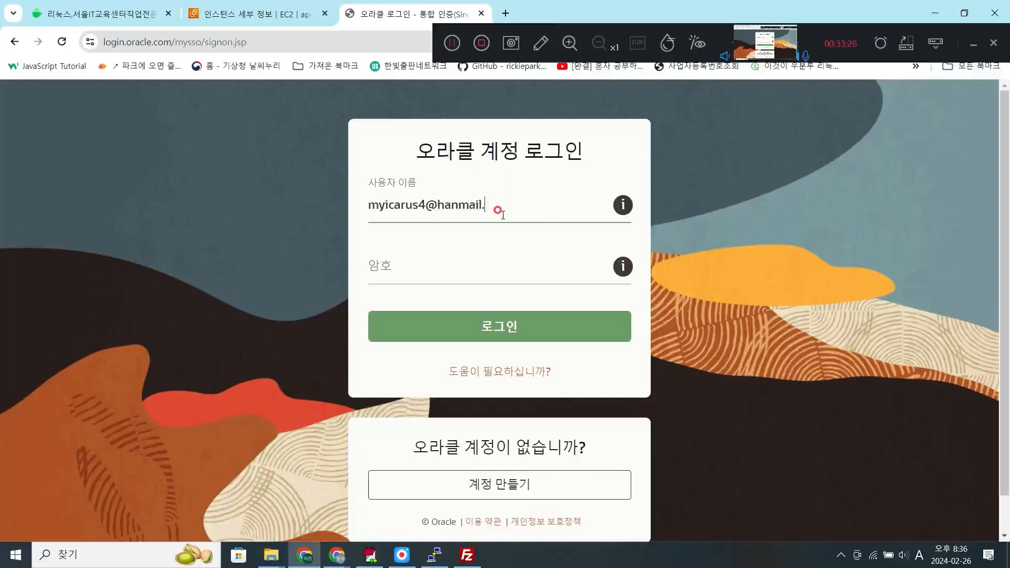
{"action": "type", "text": "net"}
{"action": "key", "text": "Tab"}
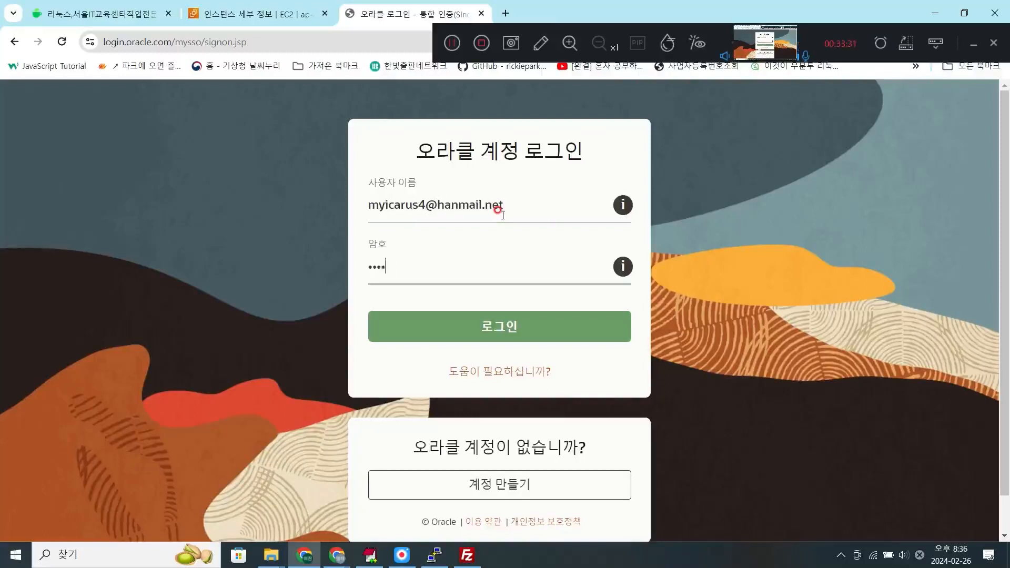
{"action": "type", "text": "****"}
{"action": "key", "text": "Return"}
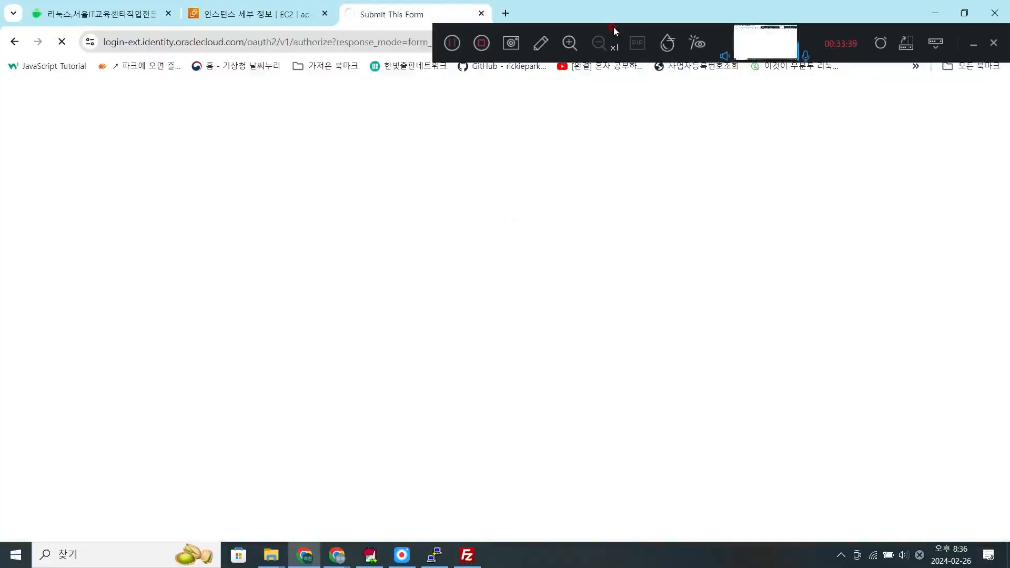
{"action": "left_click_drag", "start_coordinate": [607, 28], "coordinate": [503, 19]}
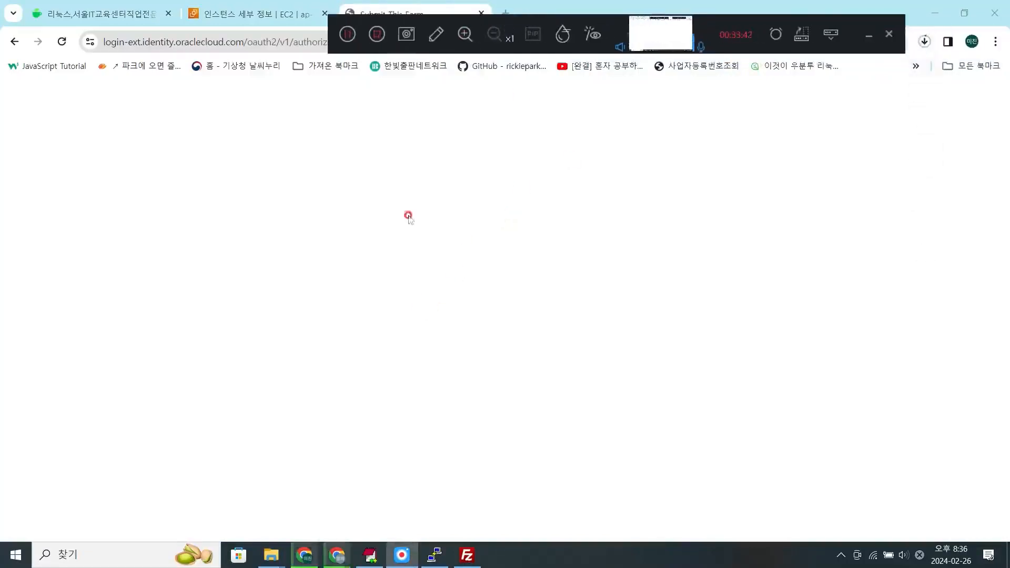
{"action": "left_click_drag", "start_coordinate": [759, 21], "coordinate": [671, 29]}
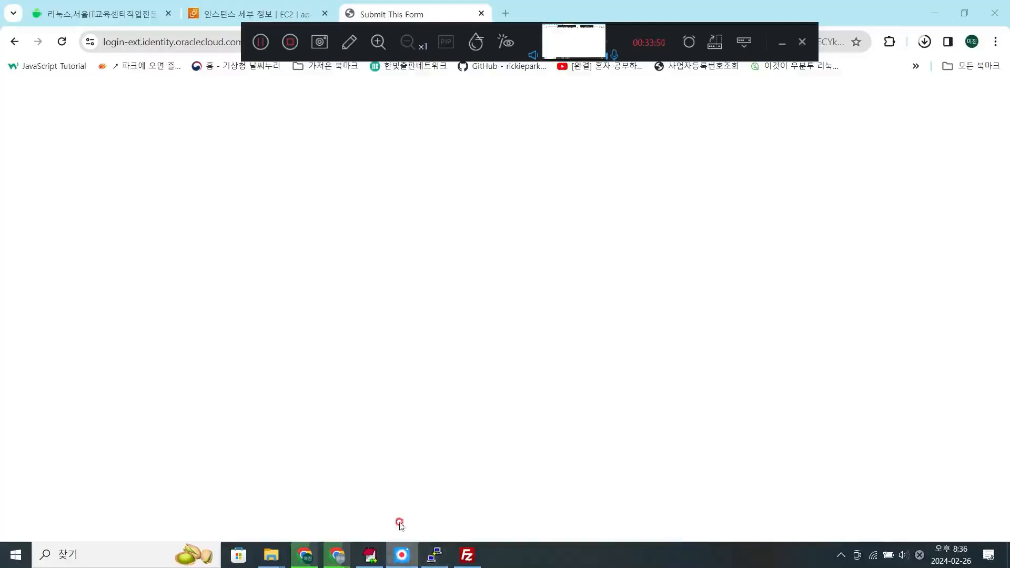
- Switch to EditPlus, open ubuntu-jdk설치.txt from the C: drive's 2.리눅스 folder and look through its JDK installation notes
{"action": "left_click", "coordinate": [367, 561]}
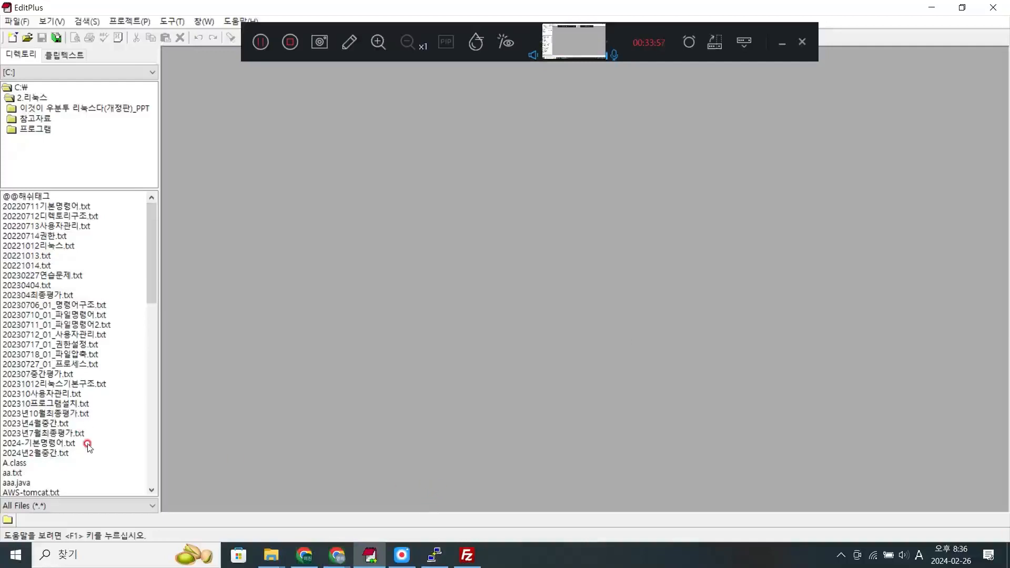
{"action": "left_click", "coordinate": [83, 374]}
{"action": "scroll", "coordinate": [82, 374], "scroll_direction": "down", "scroll_amount": 4}
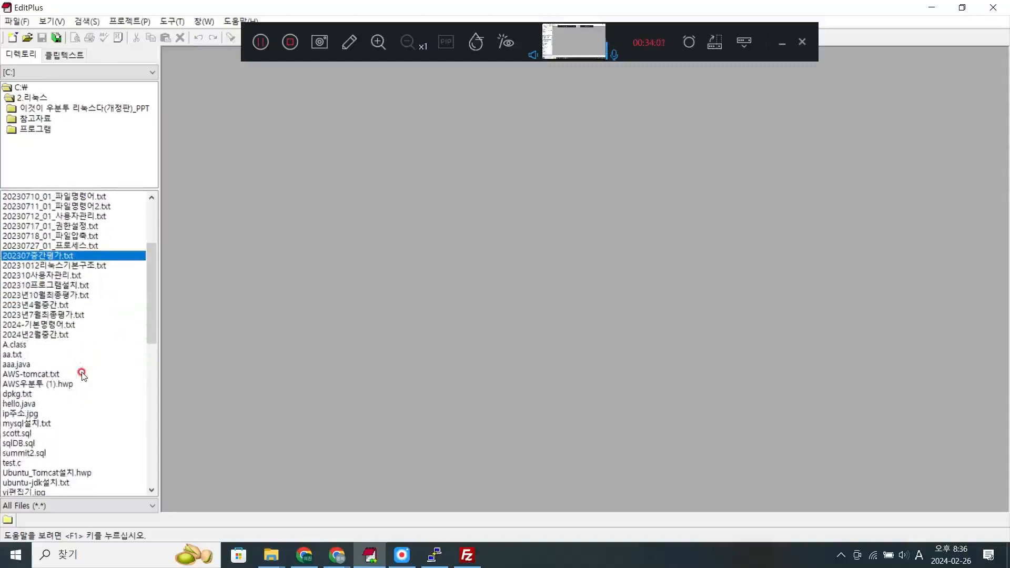
{"action": "scroll", "coordinate": [82, 374], "scroll_direction": "down", "scroll_amount": 1}
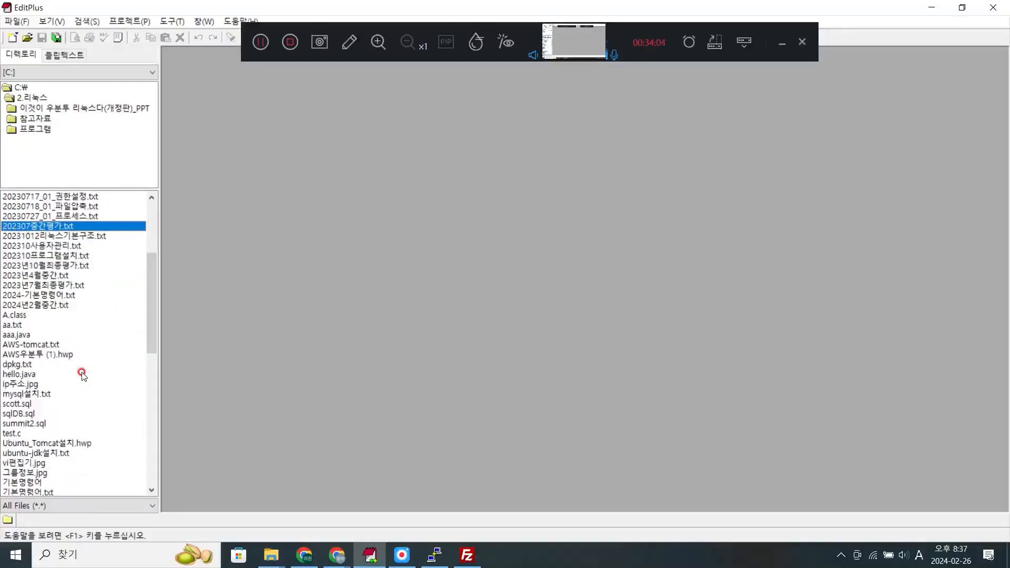
{"action": "scroll", "coordinate": [83, 374], "scroll_direction": "down", "scroll_amount": 2}
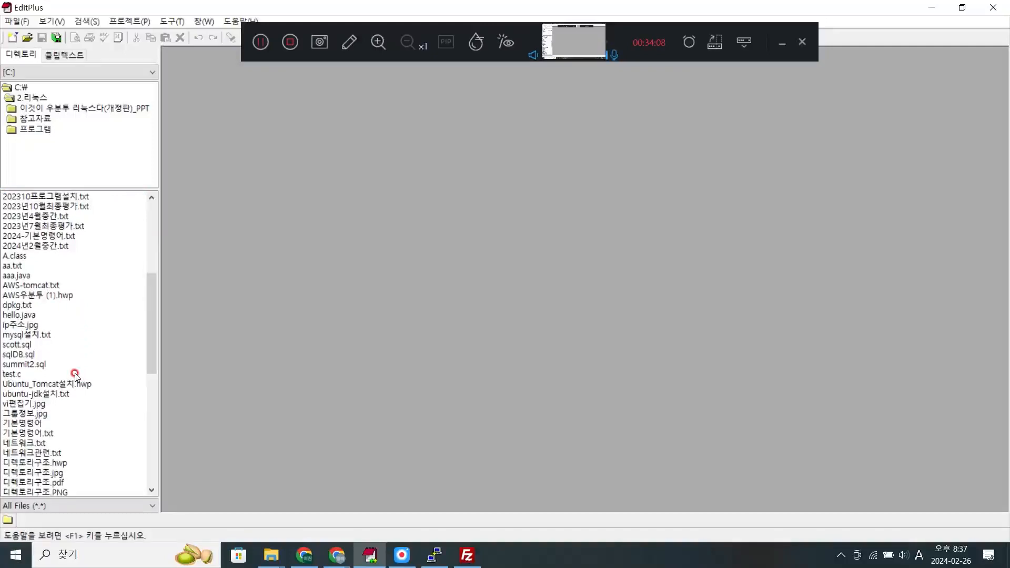
{"action": "double_click", "coordinate": [58, 396]}
{"action": "scroll", "coordinate": [380, 394], "scroll_direction": "down", "scroll_amount": 10}
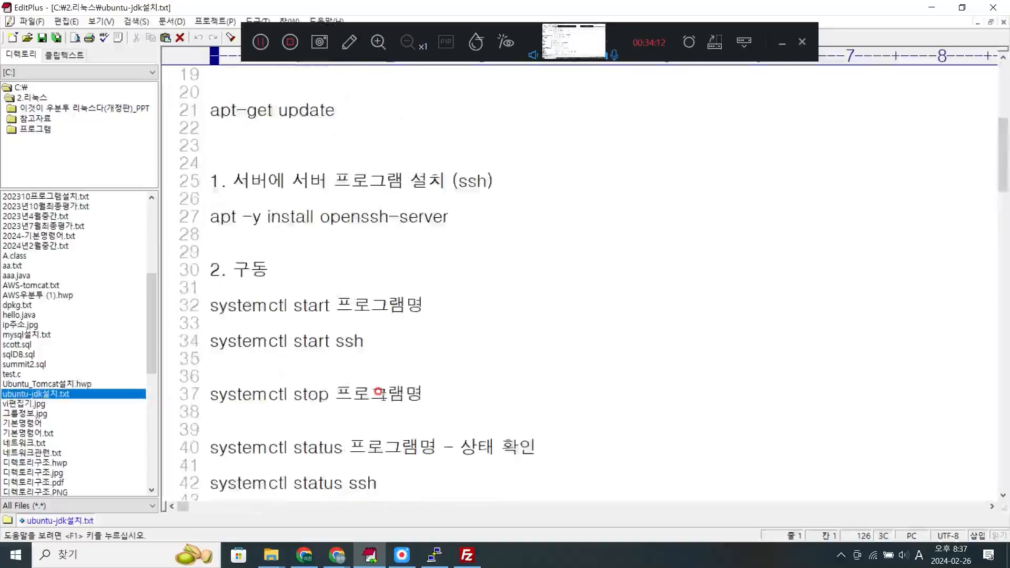
{"action": "scroll", "coordinate": [379, 394], "scroll_direction": "down", "scroll_amount": 20}
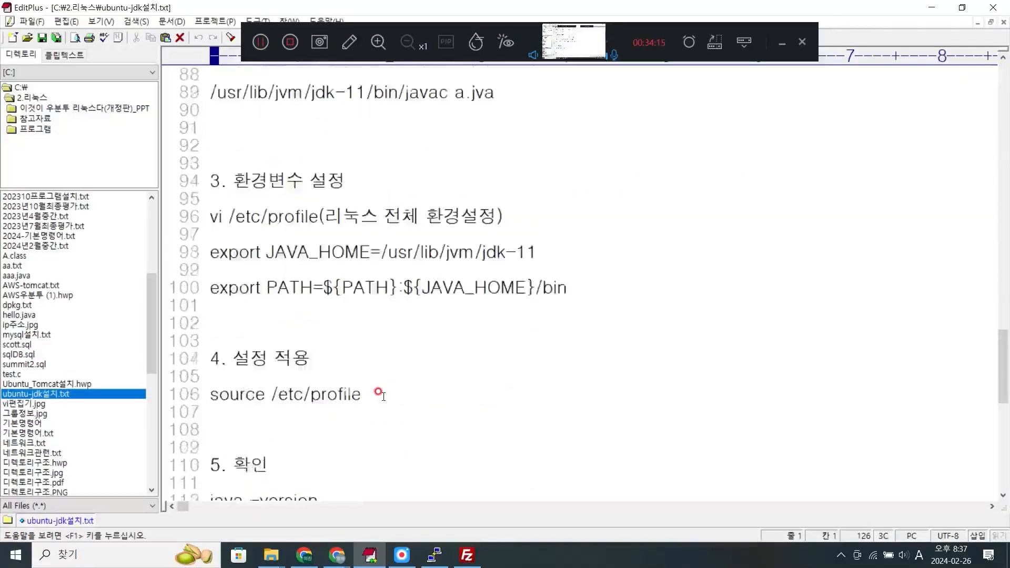
- Read the remaining JDK notes, from the environment variable setup to the update-alternatives commands in section 6, and browse the folder's file list
{"action": "scroll", "coordinate": [378, 393], "scroll_direction": "down", "scroll_amount": 5}
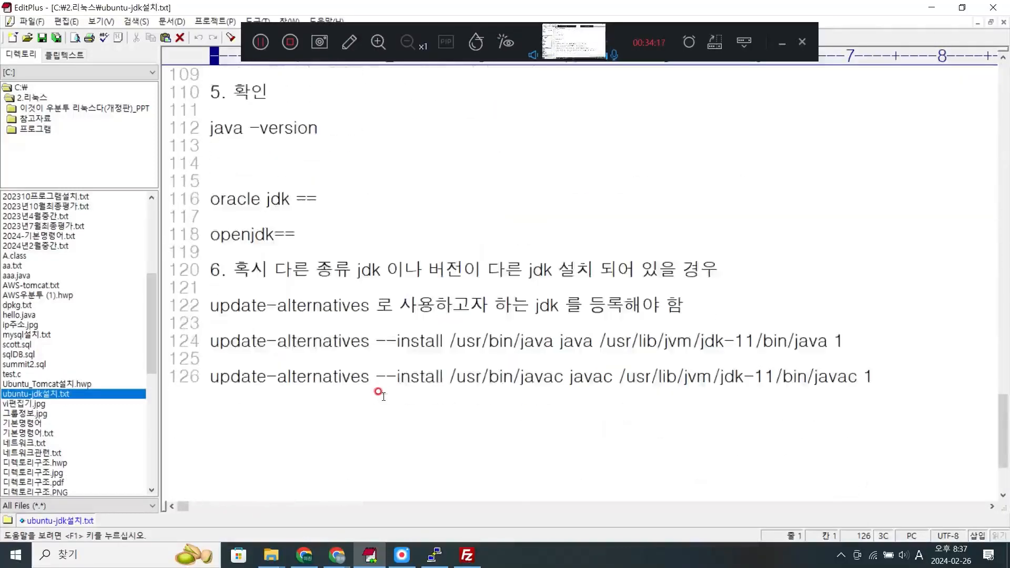
{"action": "scroll", "coordinate": [749, 316], "scroll_direction": "down", "scroll_amount": 2}
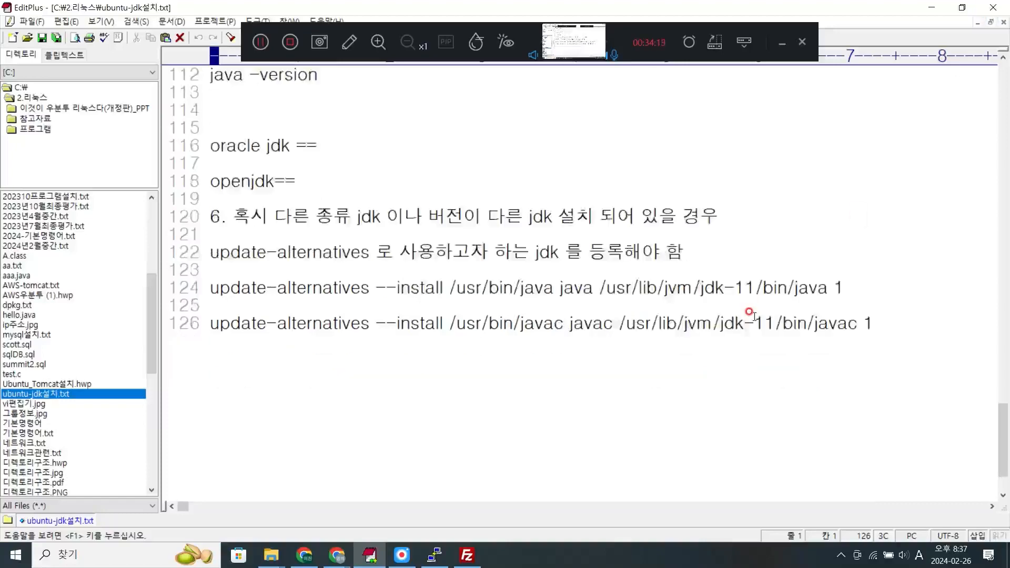
{"action": "scroll", "coordinate": [749, 316], "scroll_direction": "up", "scroll_amount": 2}
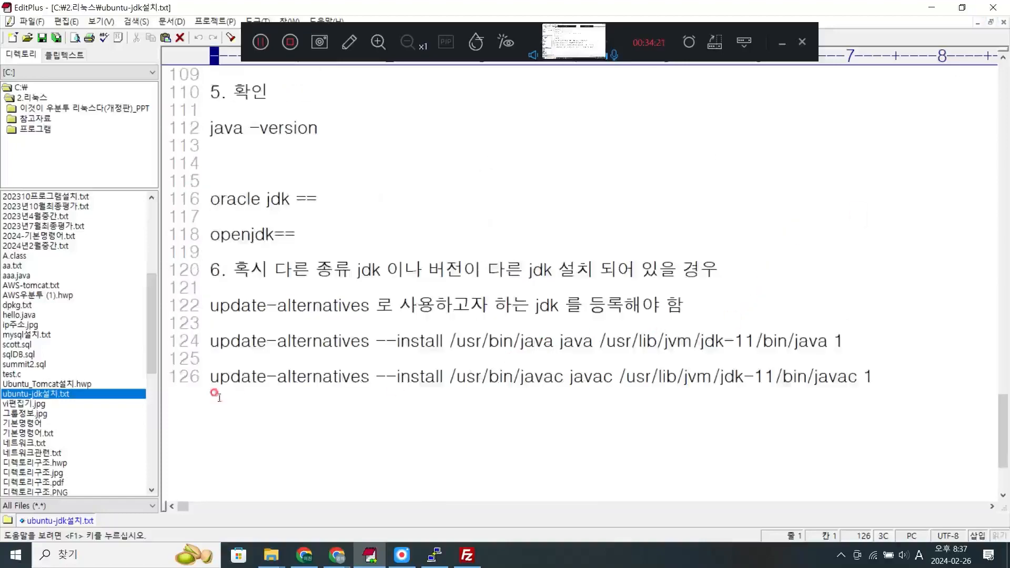
{"action": "left_click_drag", "start_coordinate": [147, 337], "coordinate": [156, 451]}
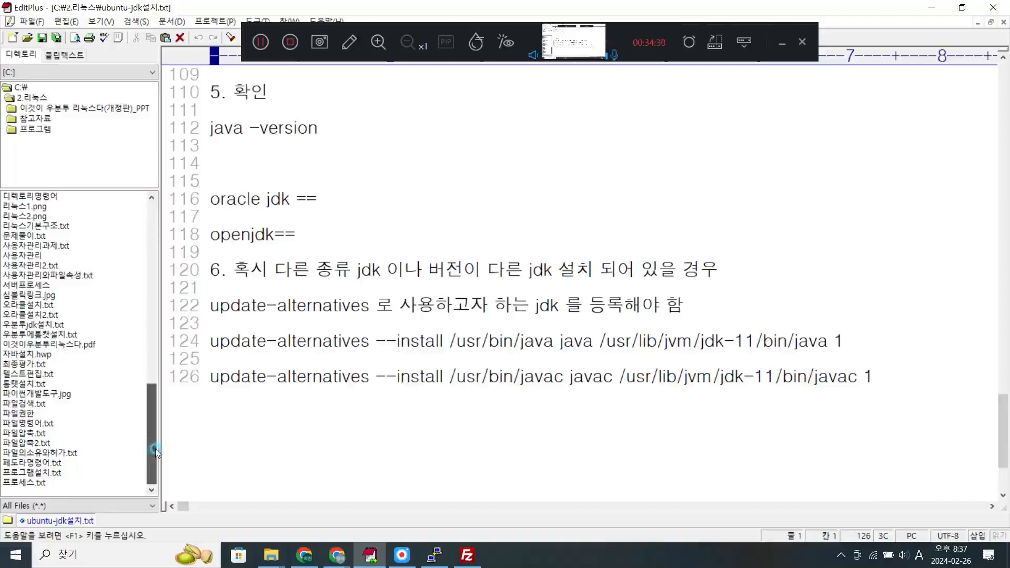
{"action": "left_click_drag", "start_coordinate": [156, 449], "coordinate": [262, 350]}
{"action": "left_click", "coordinate": [274, 343]}
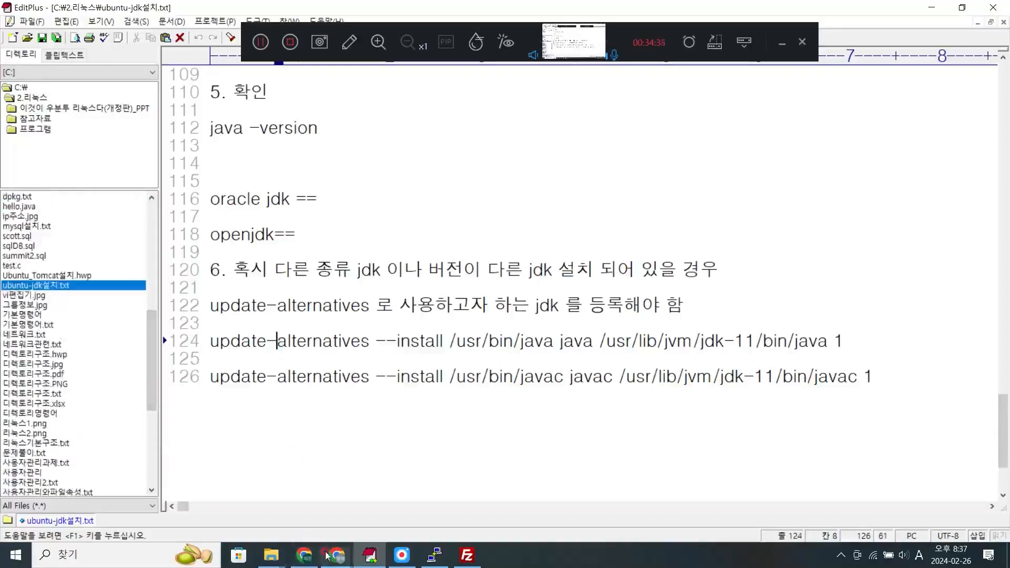
{"action": "left_click", "coordinate": [309, 559]}
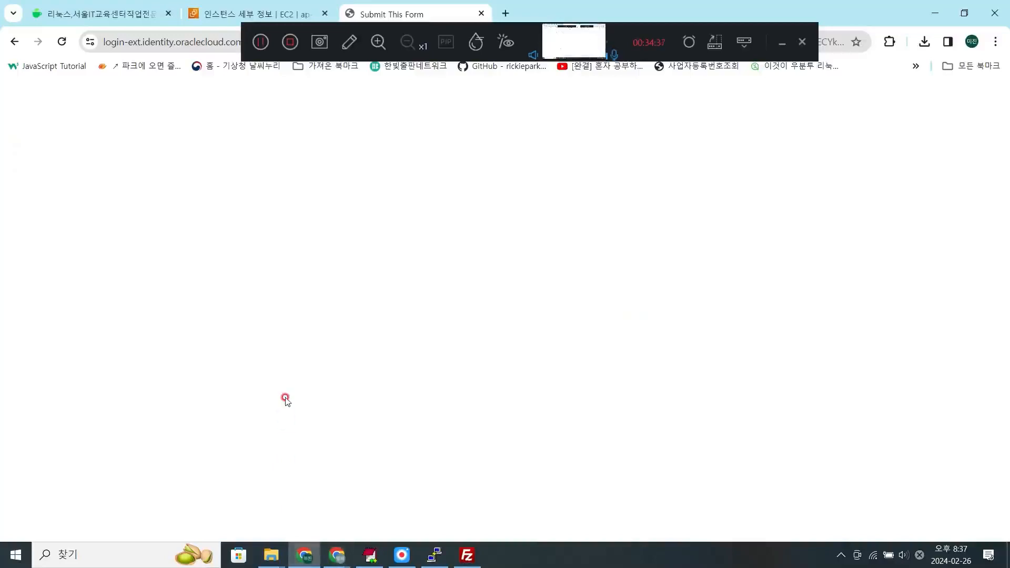
{"action": "left_click", "coordinate": [273, 4]}
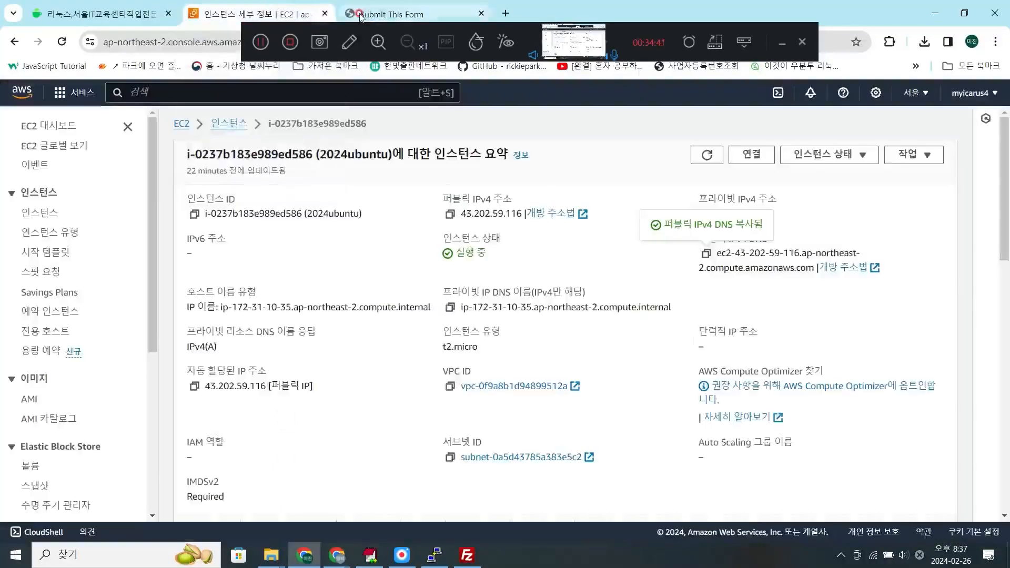
{"action": "left_click", "coordinate": [392, 15]}
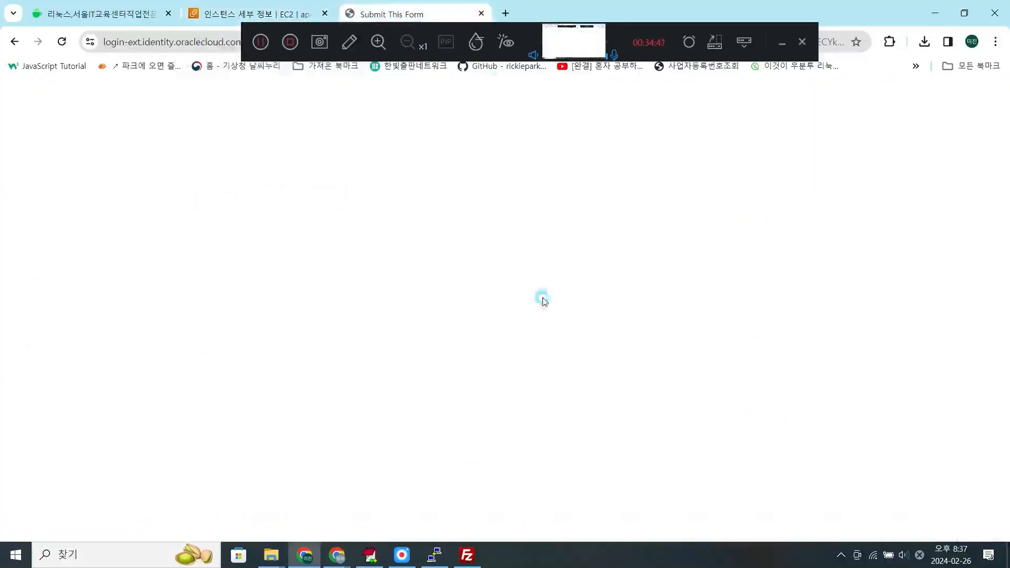
- Switch to FileZilla, show the local Downloads folder and locate jdk-11.0.22_linux-x64_bin.deb in it
{"action": "left_click", "coordinate": [465, 560]}
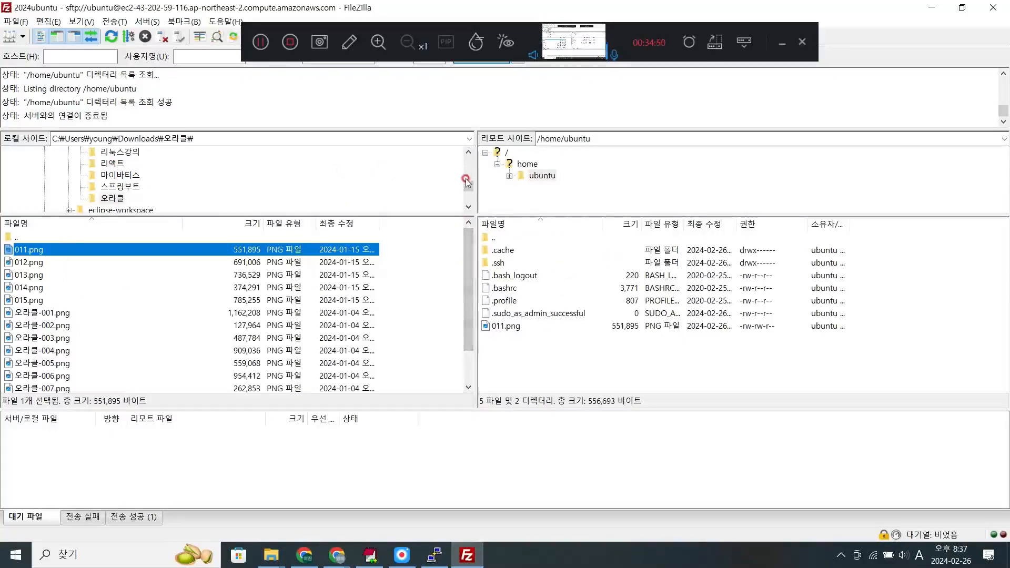
{"action": "scroll", "coordinate": [467, 168], "scroll_direction": "up", "scroll_amount": 2}
{"action": "left_click", "coordinate": [129, 175]}
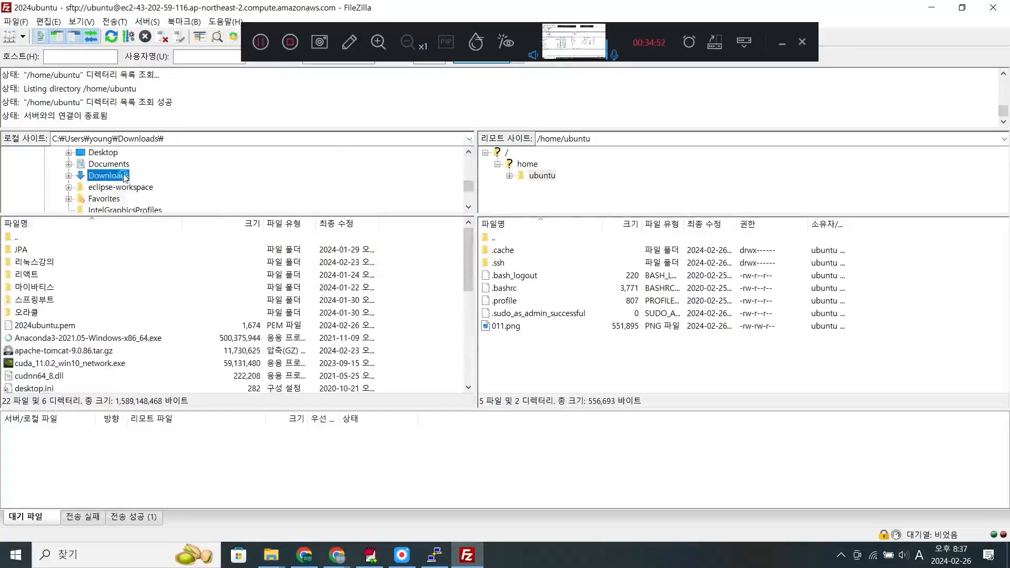
{"action": "left_click", "coordinate": [147, 350]}
{"action": "scroll", "coordinate": [148, 349], "scroll_direction": "down", "scroll_amount": 1}
{"action": "scroll", "coordinate": [147, 349], "scroll_direction": "down", "scroll_amount": 2}
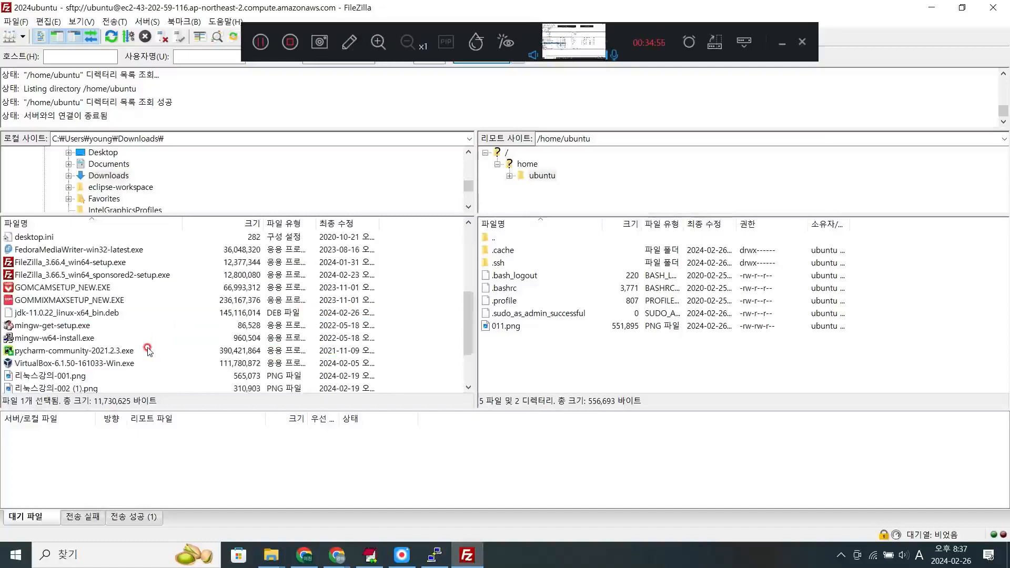
{"action": "scroll", "coordinate": [148, 349], "scroll_direction": "down", "scroll_amount": 2}
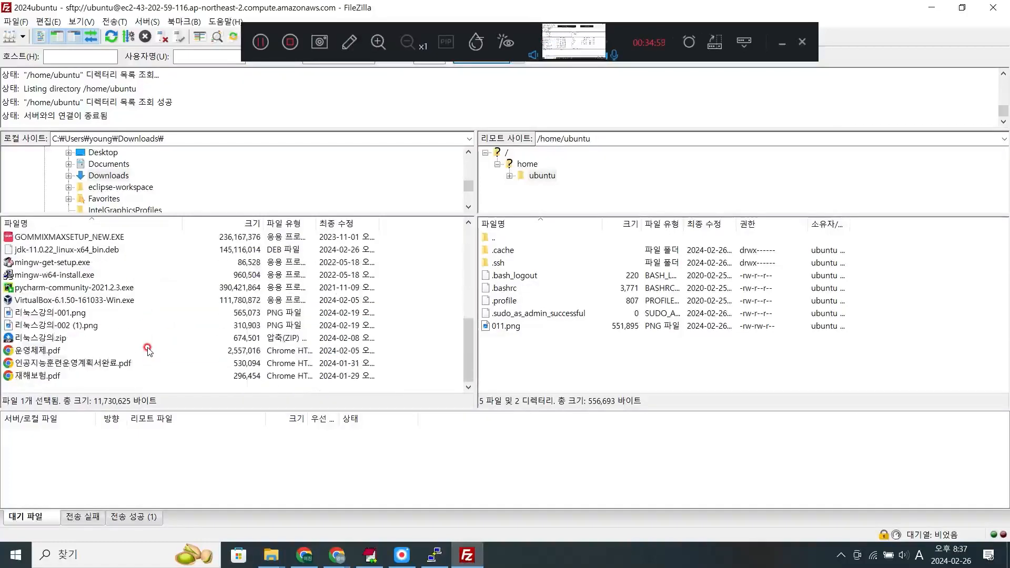
{"action": "scroll", "coordinate": [148, 350], "scroll_direction": "up", "scroll_amount": 2}
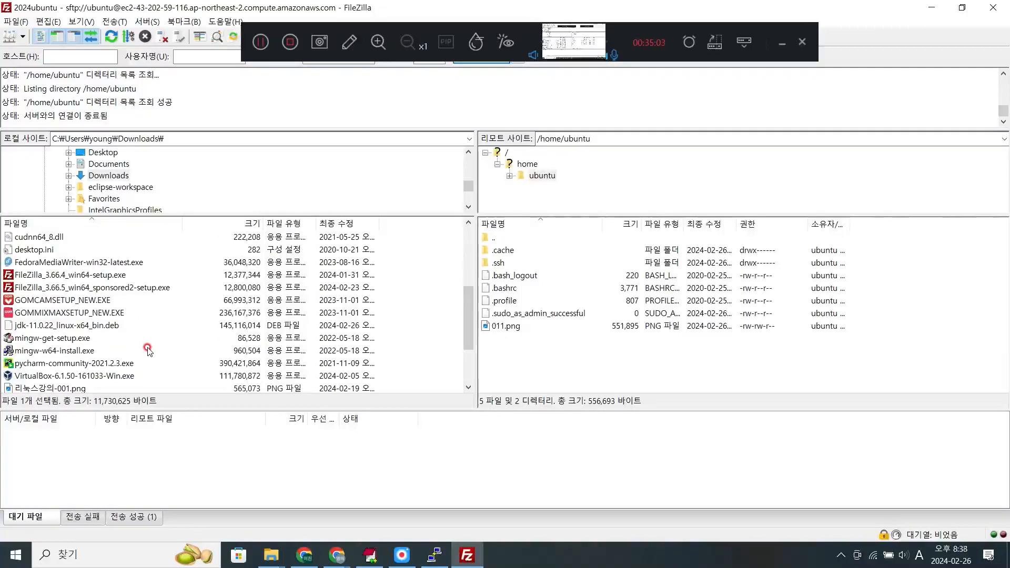
- Upload jdk-11.0.22_linux-x64_bin.deb from the local Downloads folder to /home/ubuntu on the server
{"action": "left_click", "coordinate": [102, 327]}
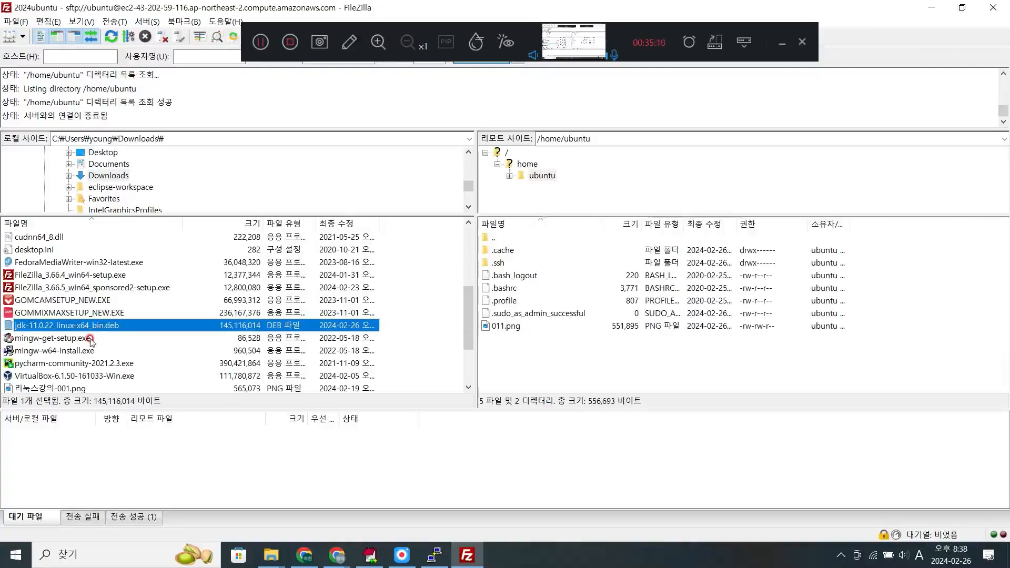
{"action": "left_click", "coordinate": [92, 313]}
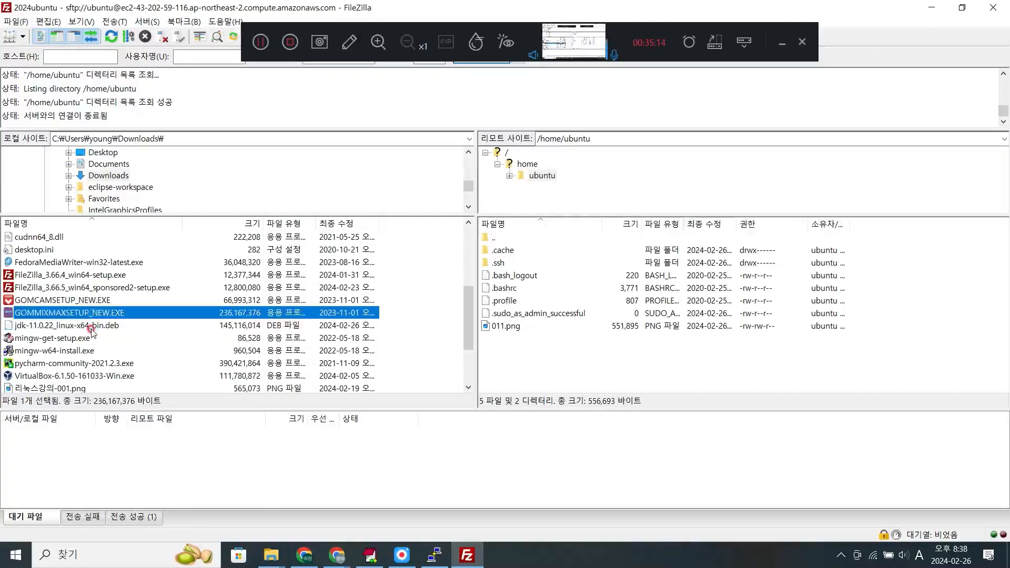
{"action": "left_click", "coordinate": [91, 328]}
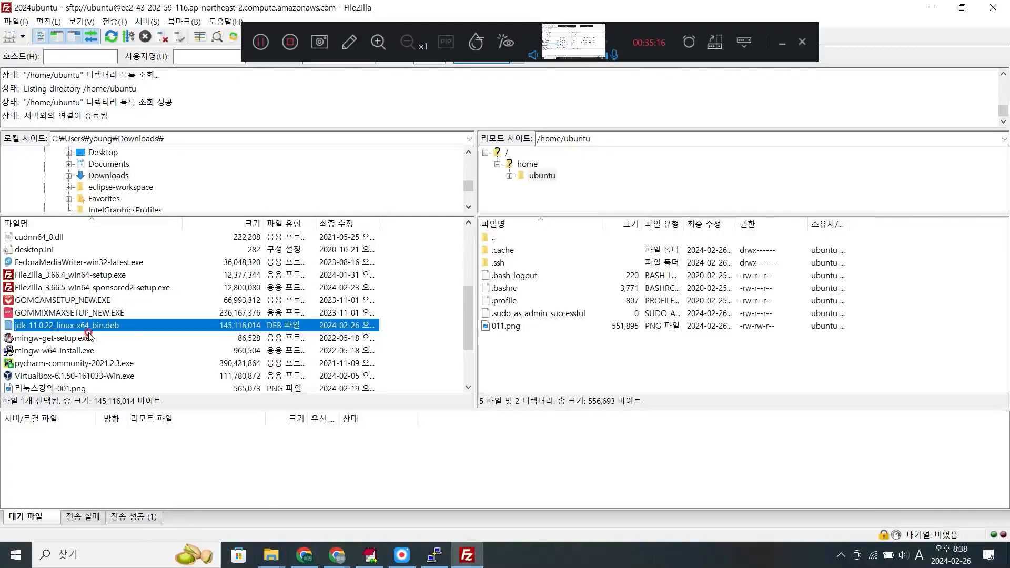
{"action": "left_click_drag", "start_coordinate": [99, 328], "coordinate": [629, 351]}
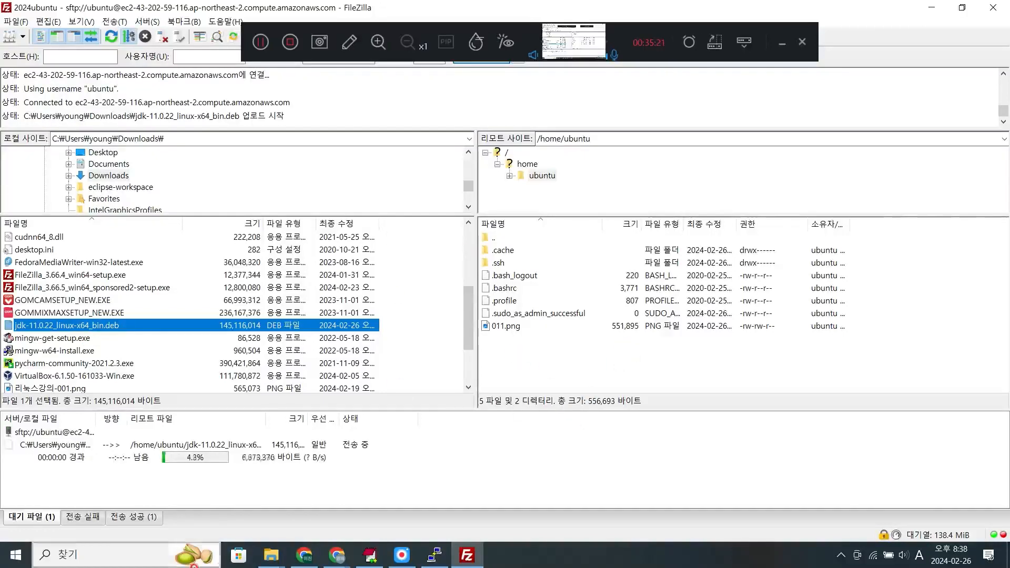
- Switch to Chrome and open the Naver cafe post "AWS 우분투에 oracle-jdk 설치" from the AWS search results
{"action": "left_click", "coordinate": [304, 555]}
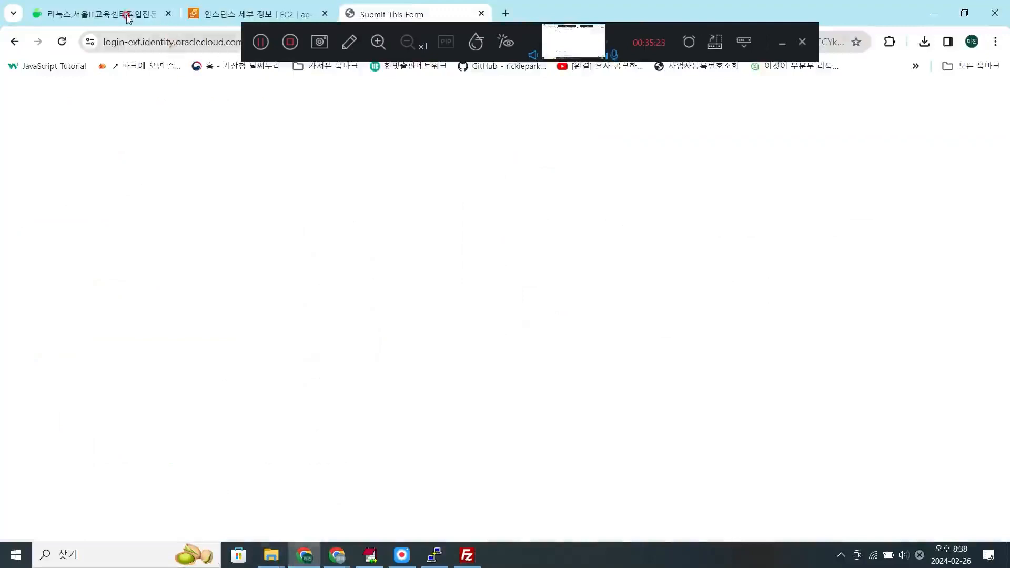
{"action": "left_click", "coordinate": [100, 14]}
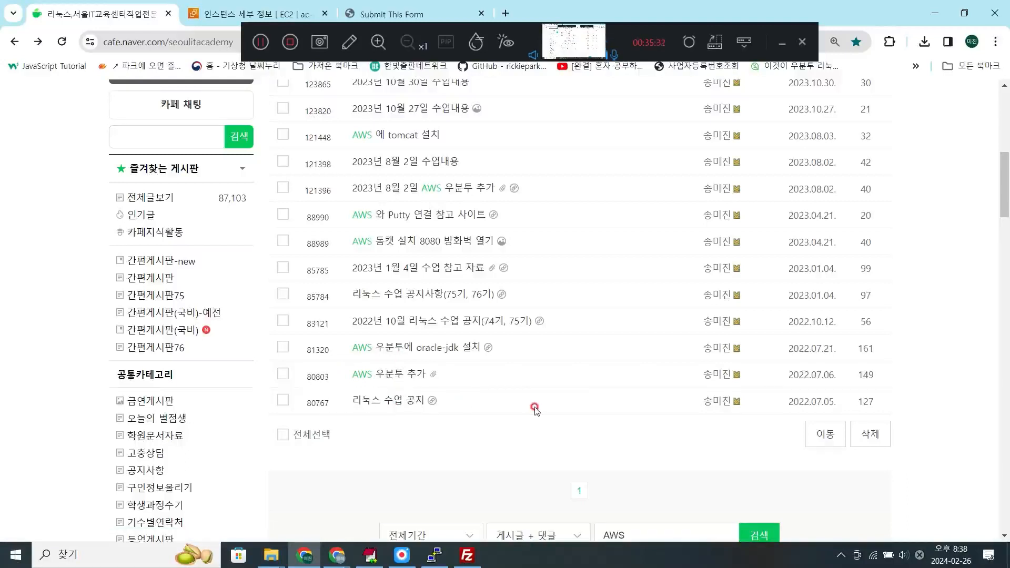
{"action": "left_click", "coordinate": [370, 556]}
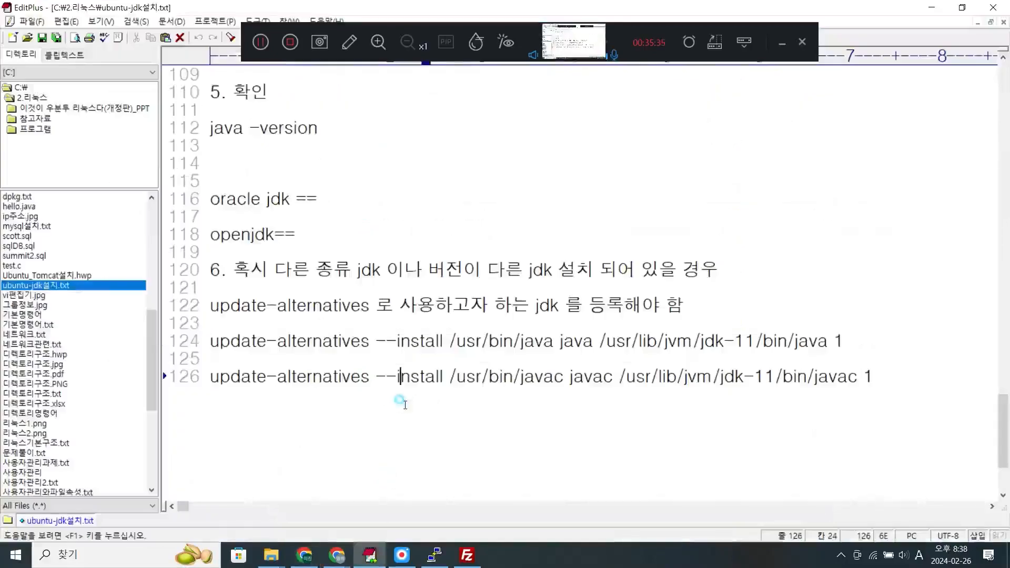
{"action": "left_click", "coordinate": [304, 555]}
{"action": "left_click", "coordinate": [395, 348]}
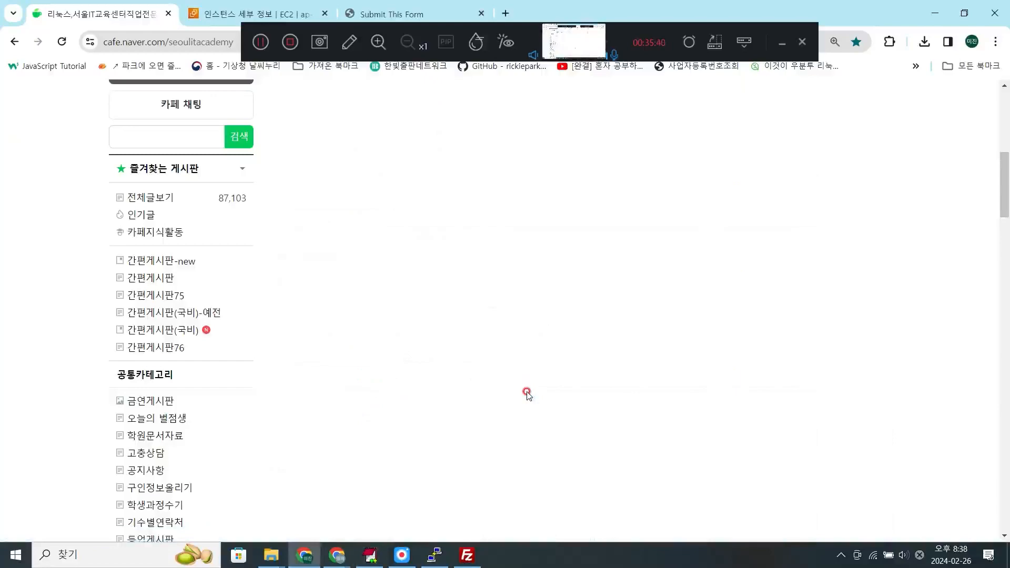
- Read through the post's JDK installation steps, including dpkg installation, /etc/profile variables, update-alternatives and the FTP setup link
{"action": "scroll", "coordinate": [528, 394], "scroll_direction": "down", "scroll_amount": 5}
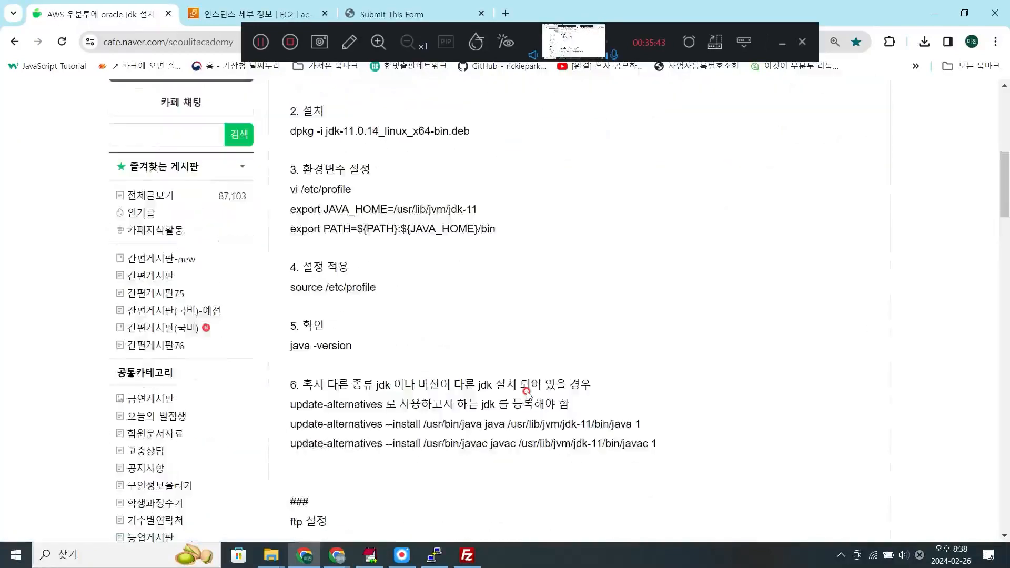
{"action": "scroll", "coordinate": [528, 394], "scroll_direction": "down", "scroll_amount": 2}
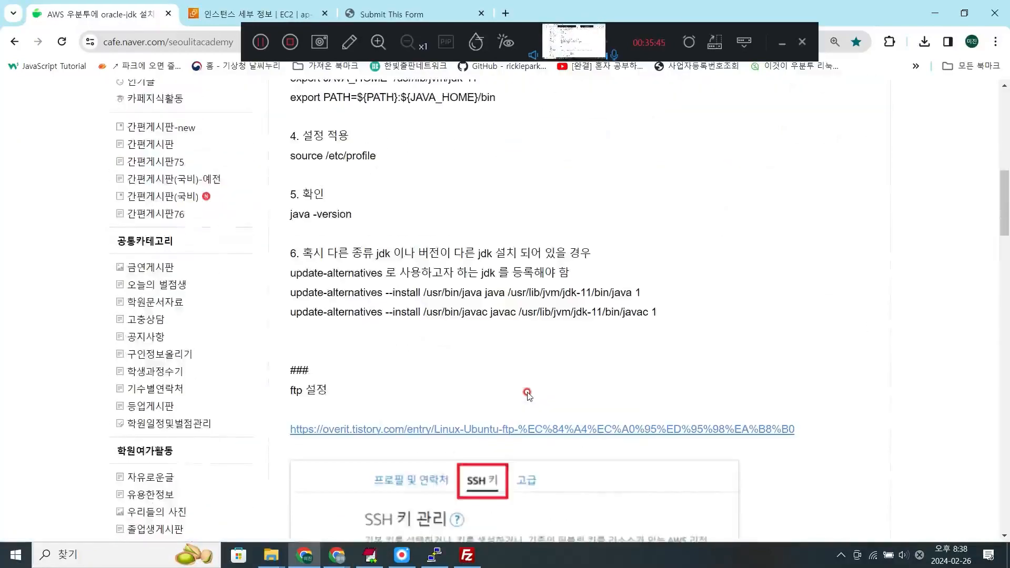
{"action": "left_click", "coordinate": [370, 555]}
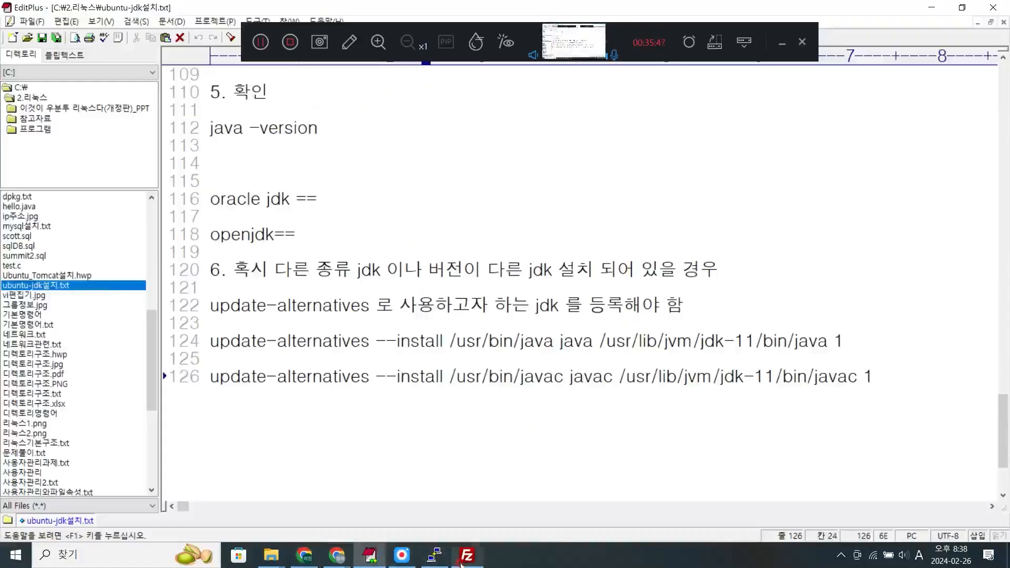
{"action": "left_click", "coordinate": [311, 562]}
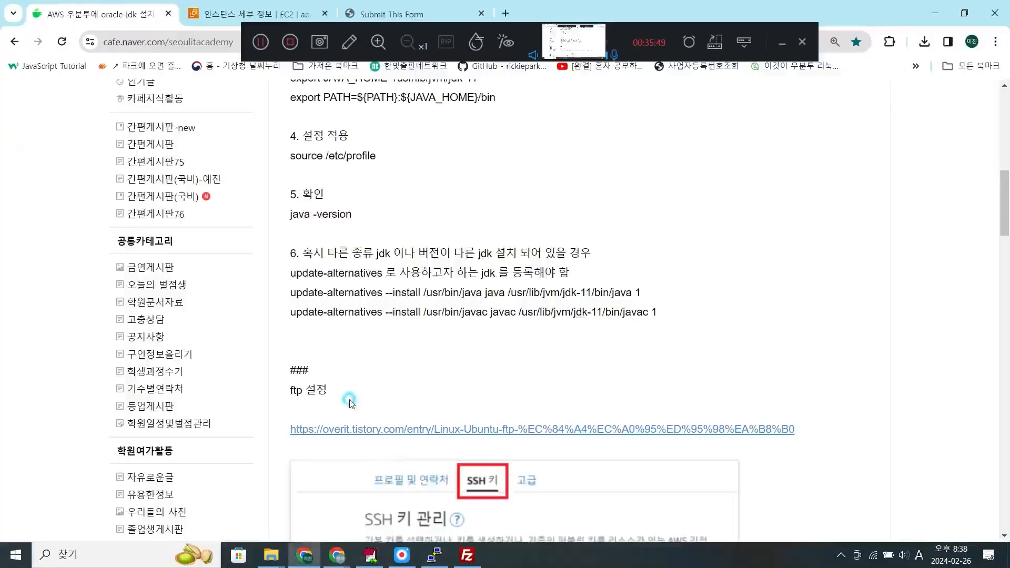
{"action": "scroll", "coordinate": [351, 403], "scroll_direction": "down", "scroll_amount": 8}
{"action": "scroll", "coordinate": [350, 402], "scroll_direction": "up", "scroll_amount": 20}
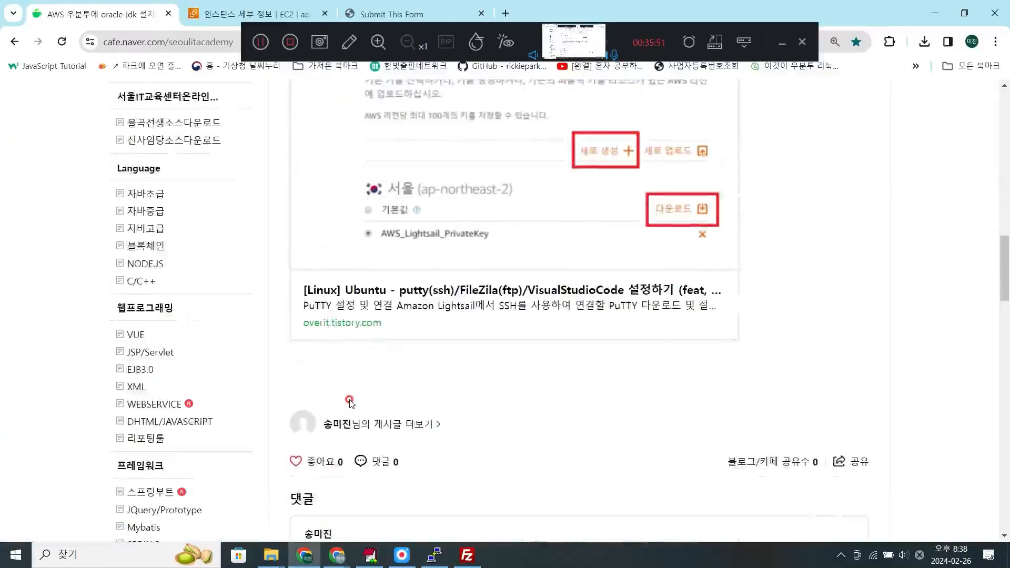
{"action": "scroll", "coordinate": [350, 403], "scroll_direction": "up", "scroll_amount": 5}
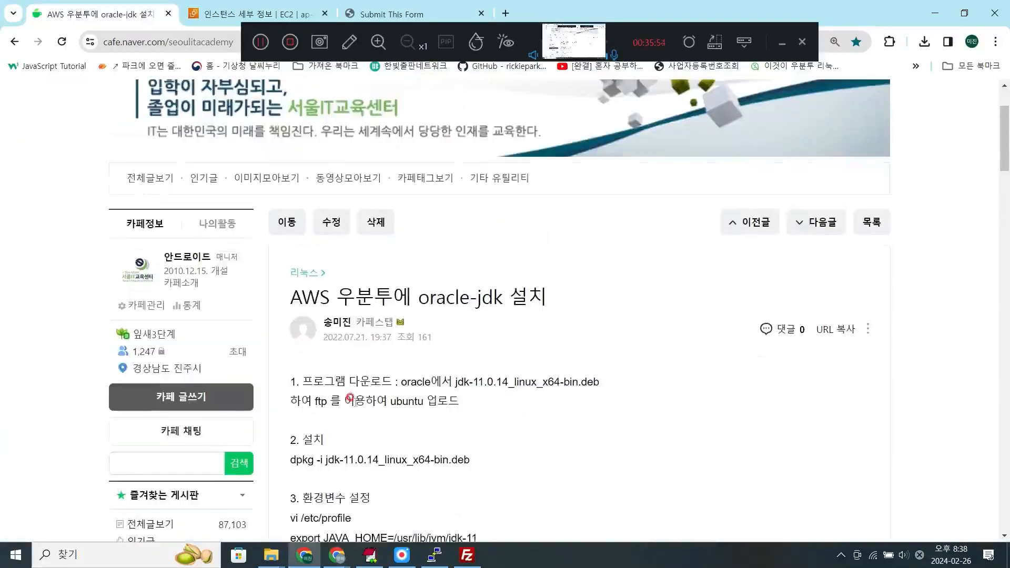
- Check the upload in FileZilla, switch to the PuTTY terminal and list /home/ubuntu with ls -l
{"action": "left_click", "coordinate": [466, 556]}
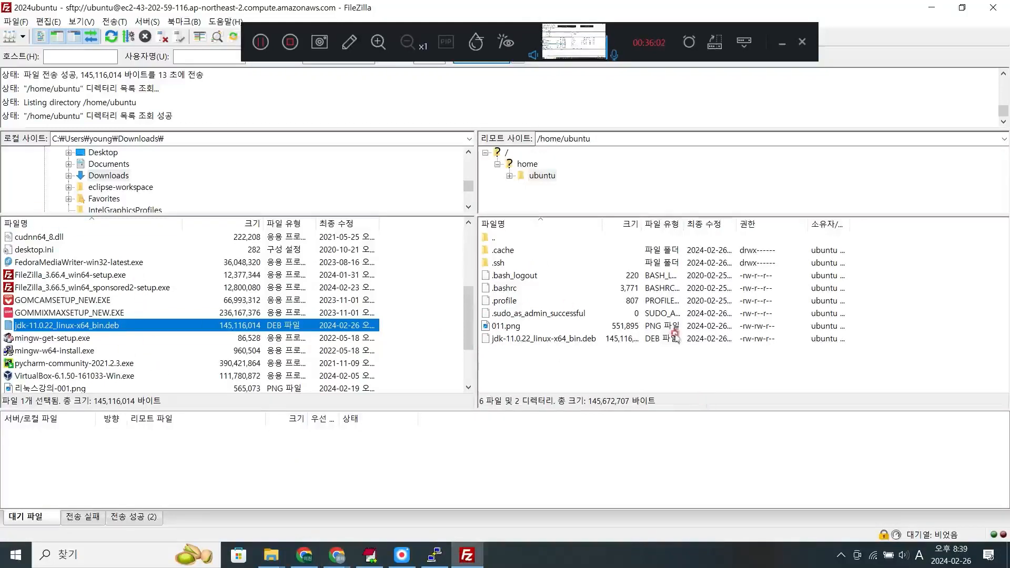
{"action": "left_click", "coordinate": [434, 555]}
{"action": "type", "text": "ls -l"}
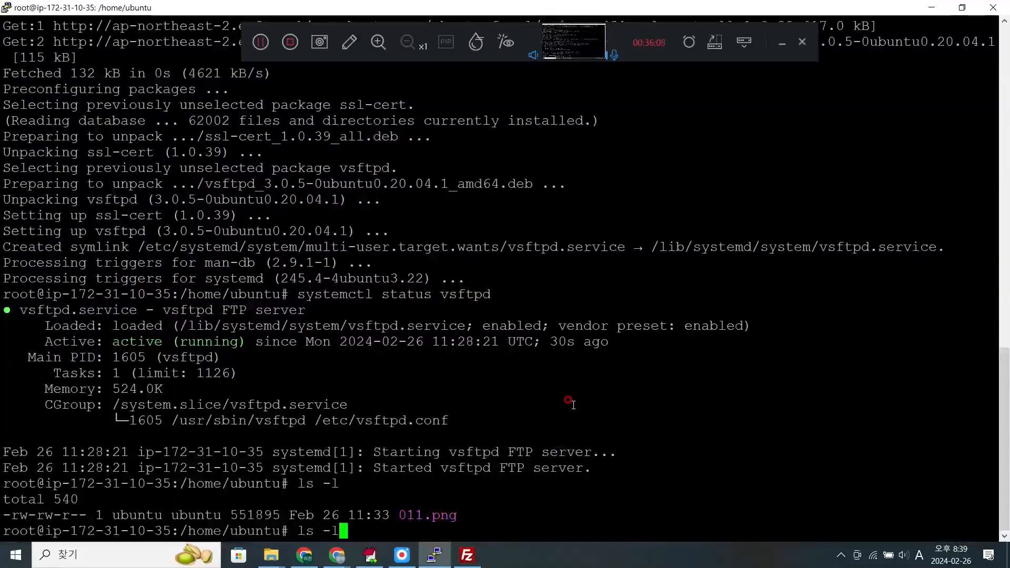
{"action": "key", "text": "Return"}
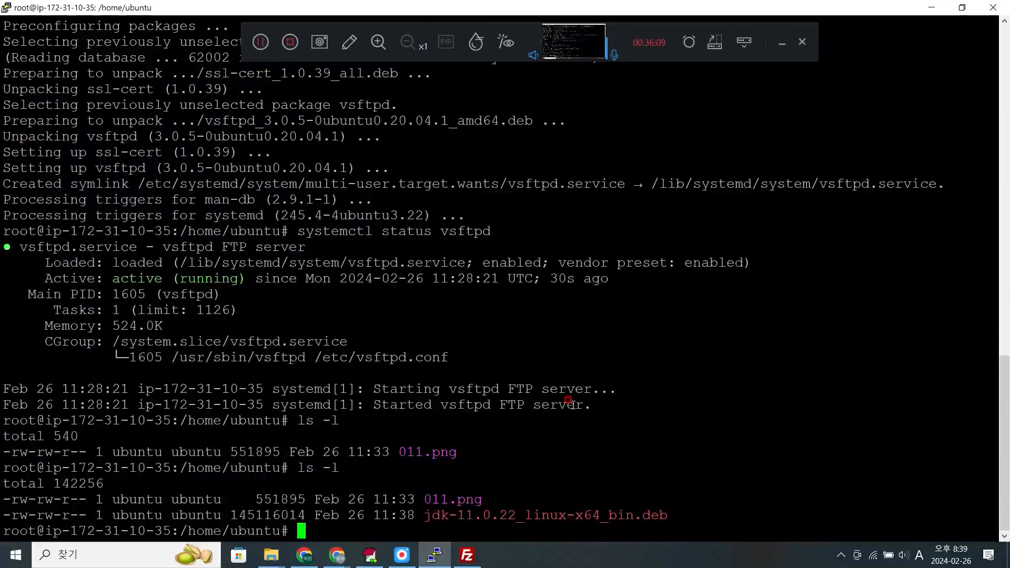